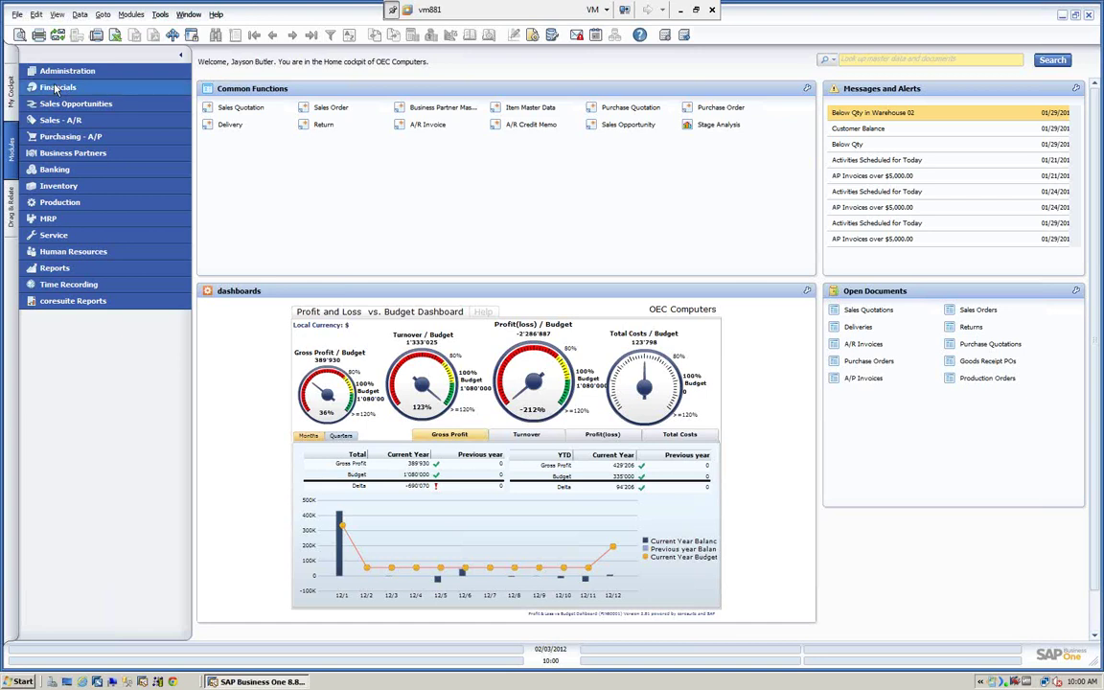
- Open the Recurring Postings form in Financials and enlarge its window so all line columns fit
click(53, 88)
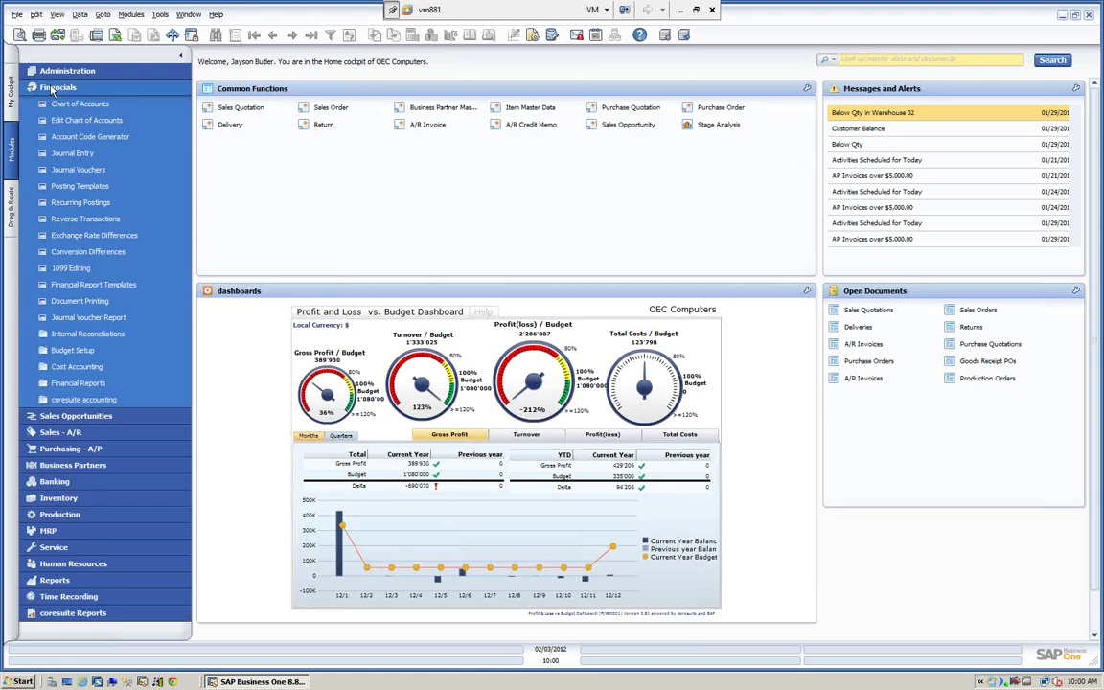
click(84, 202)
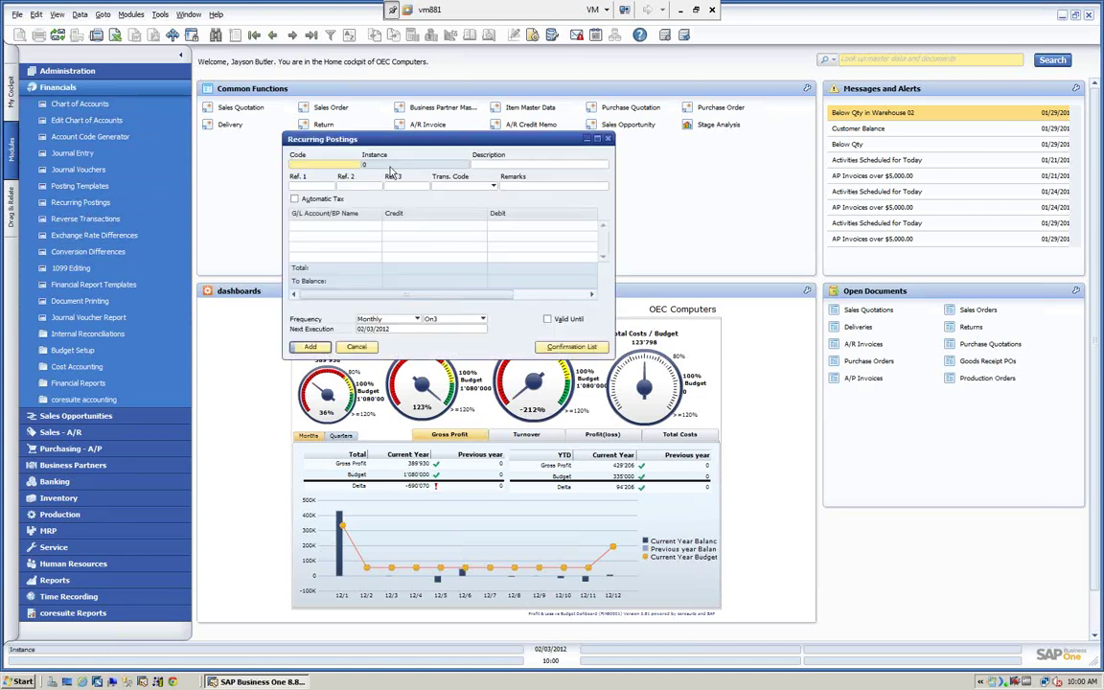
drag(395, 137, 385, 112)
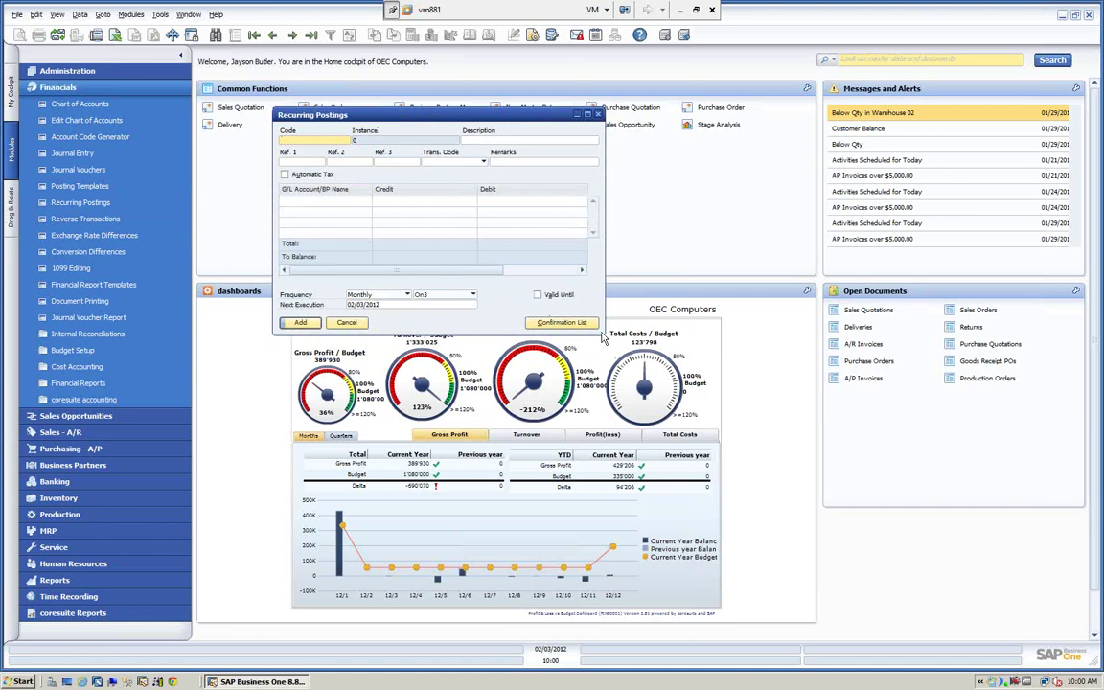
drag(602, 328, 803, 461)
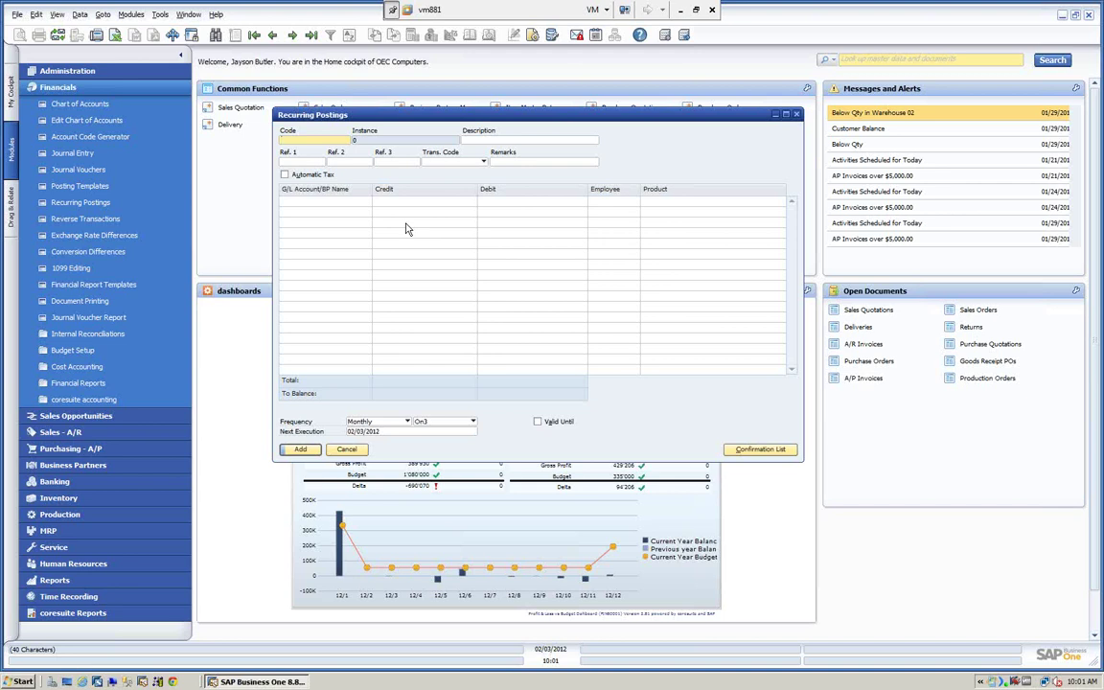
- Give the recurring posting the code test and the description Rent
text(test)
key(Tab)
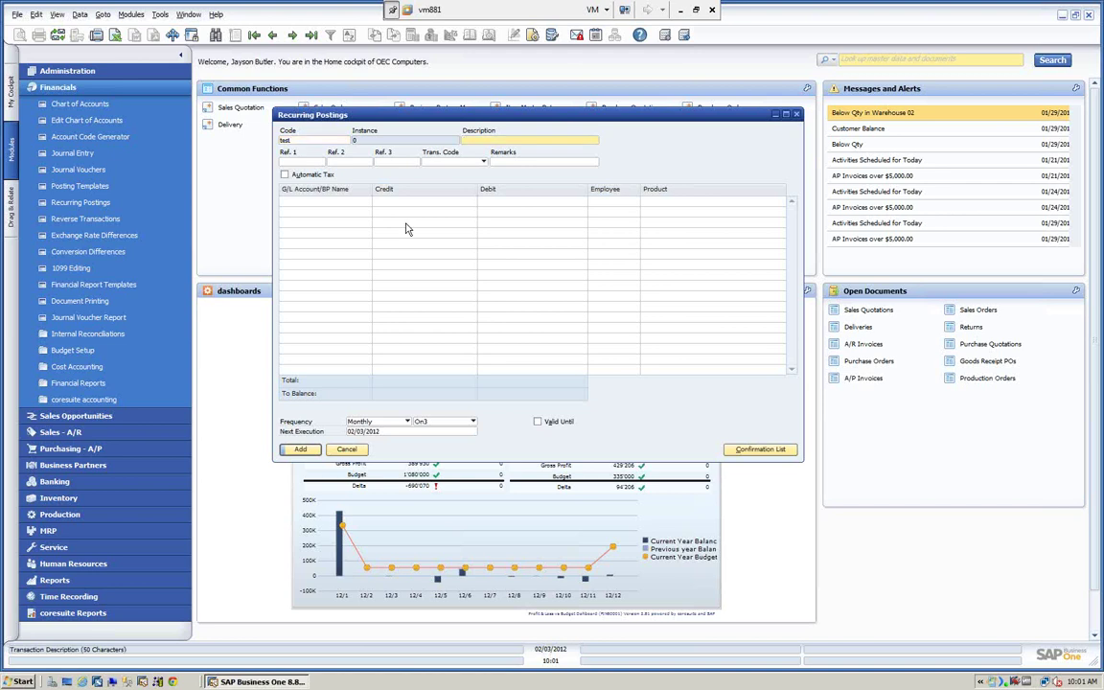
text(Rent)
key(Tab)
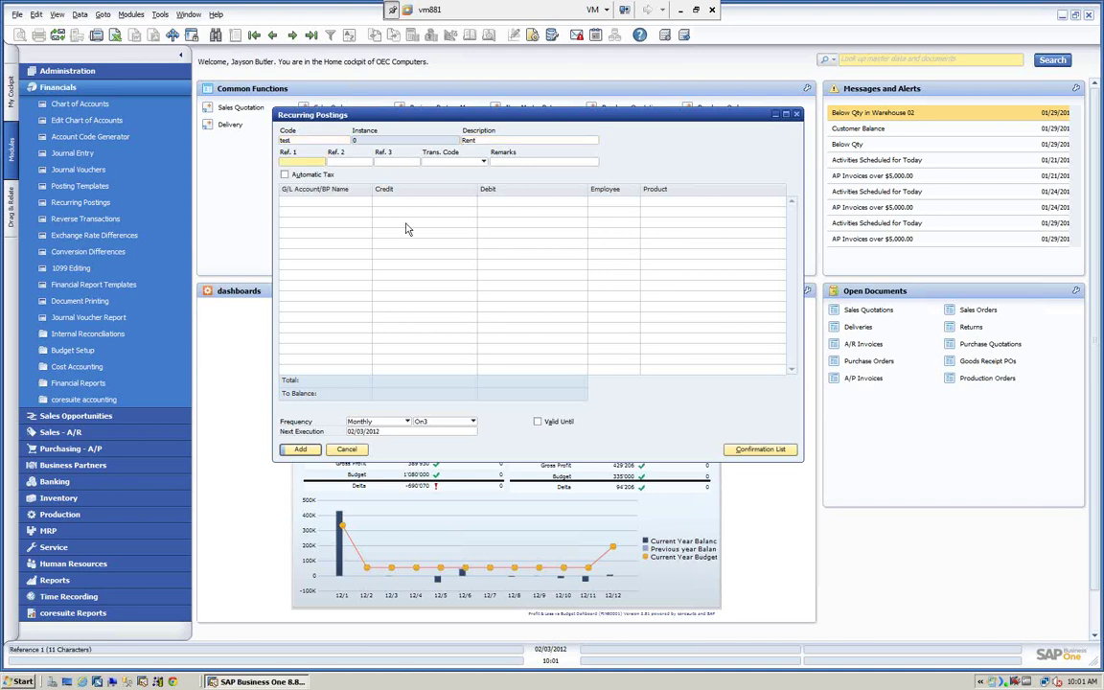
- Add the business partner Far East Imports as the first posting line with a credit of 1000
click(309, 203)
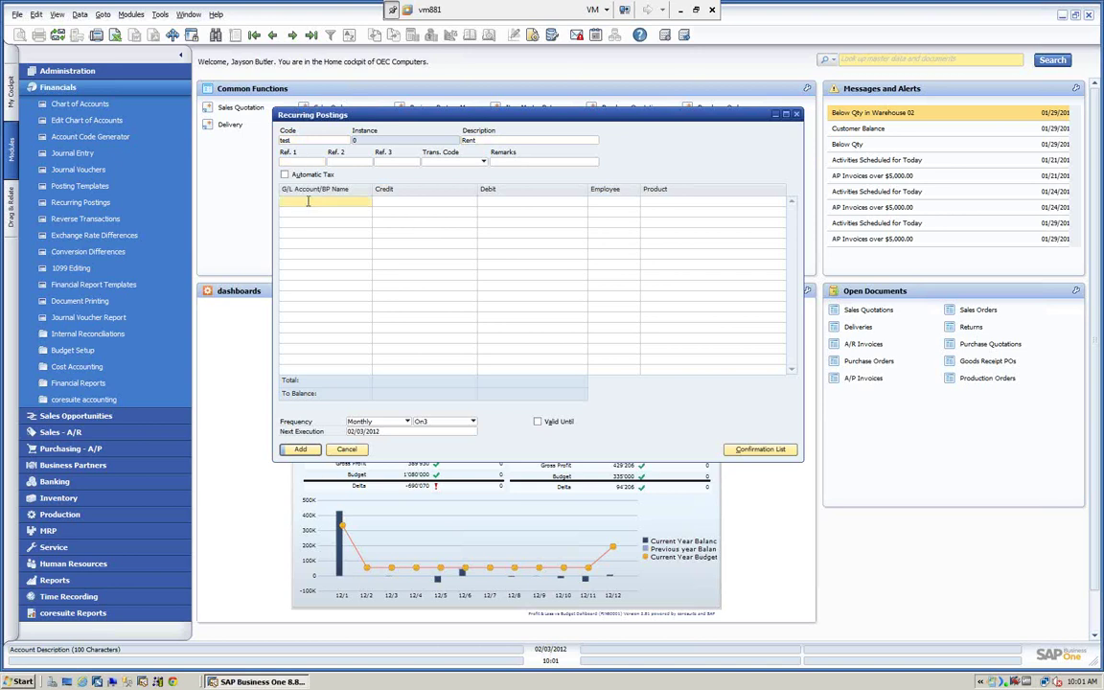
key(Tab)
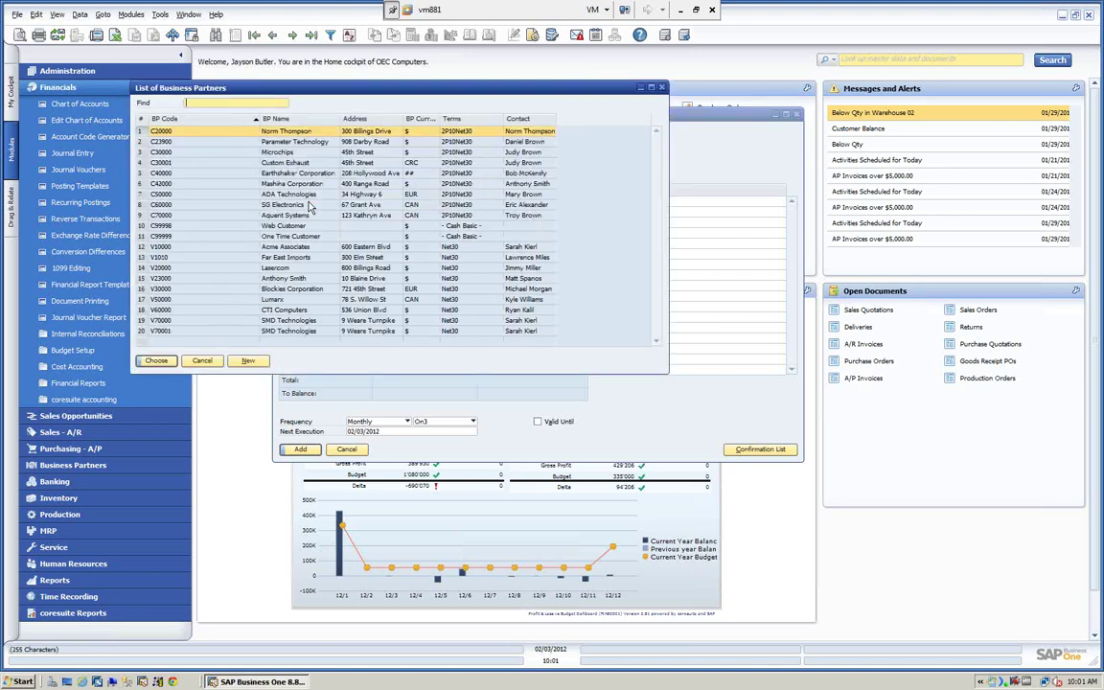
click(159, 256)
click(156, 361)
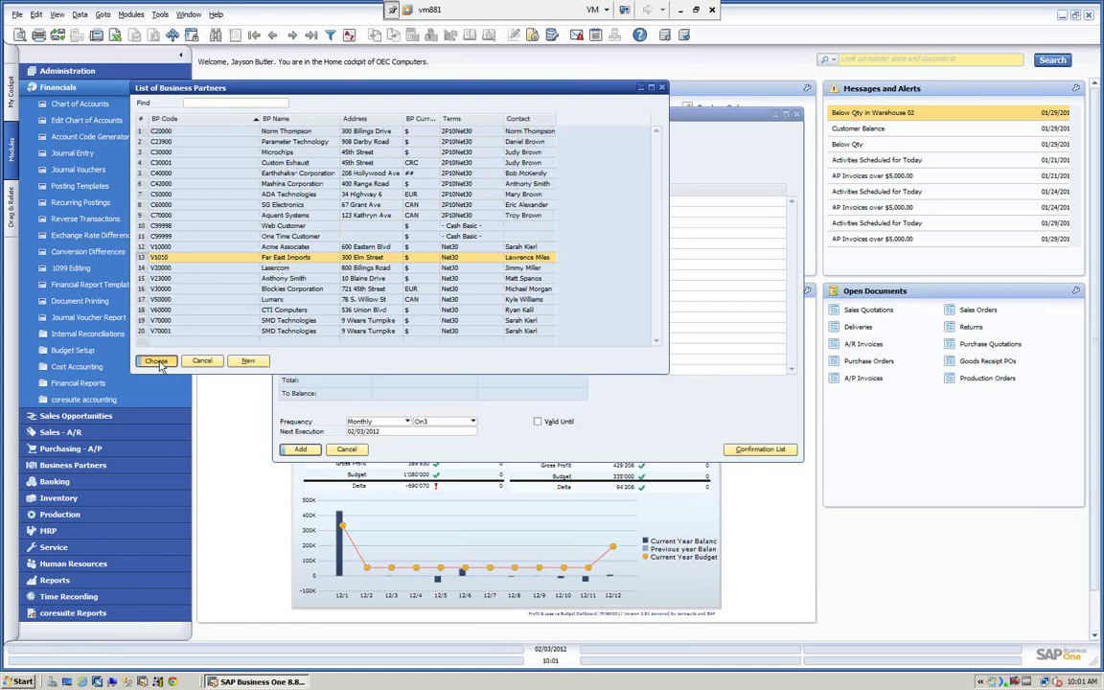
key(Tab)
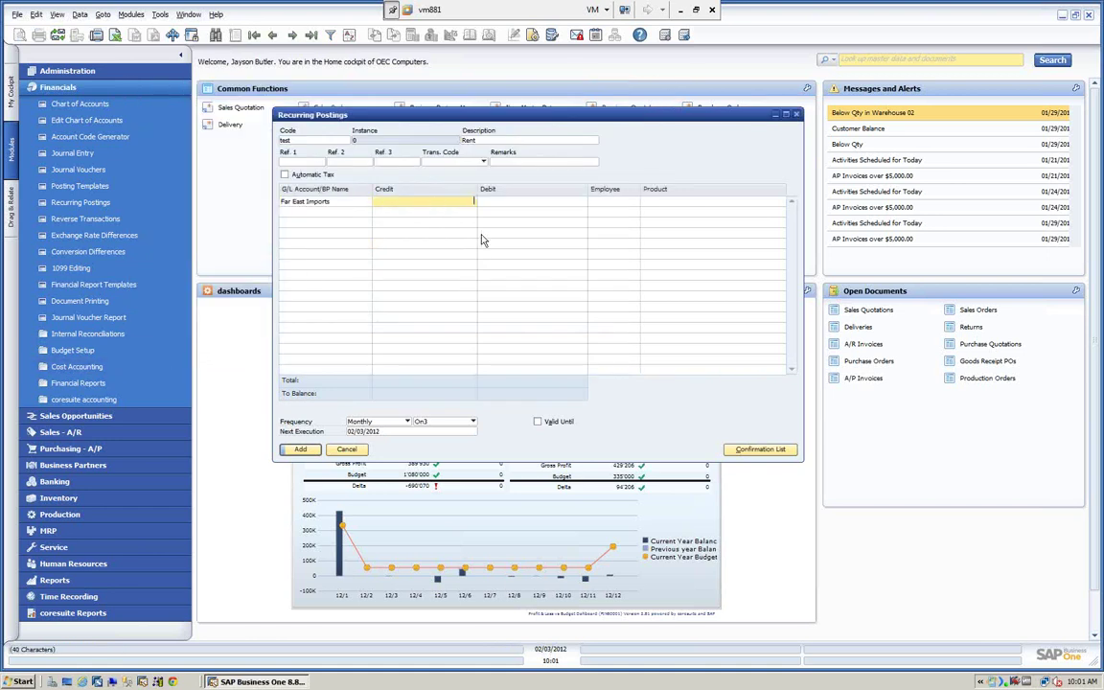
text(1000)
- Add the Utilities (HO, USA, GA) account as the second posting line with a debit of $1,000.00
click(342, 211)
key(Tab)
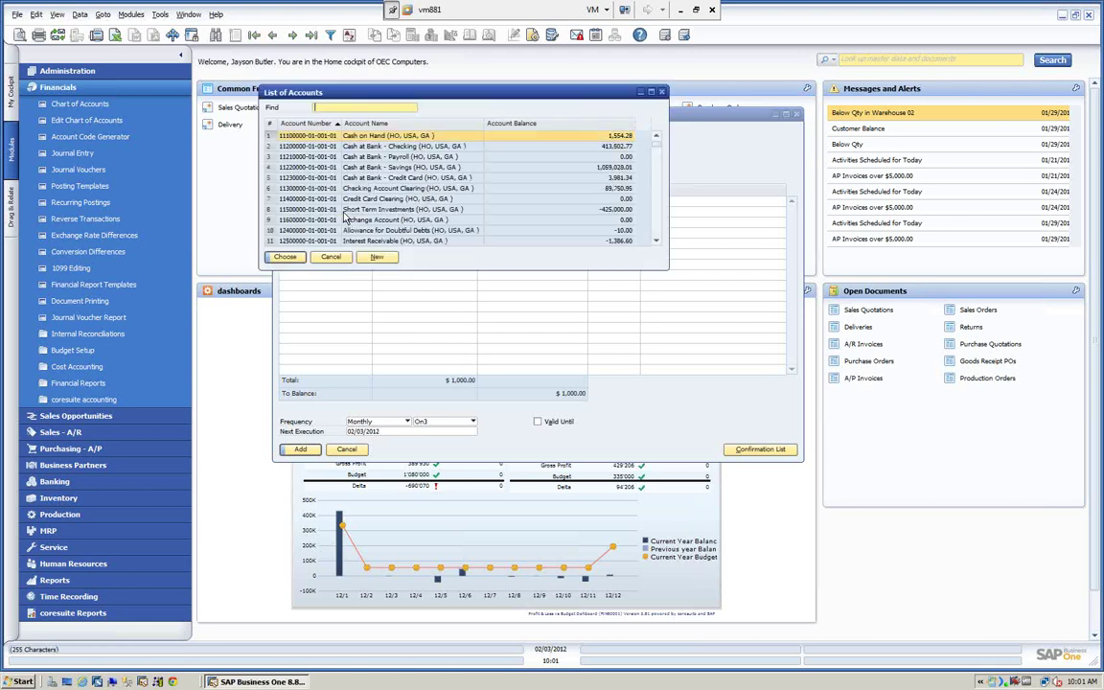
click(387, 124)
text(u)
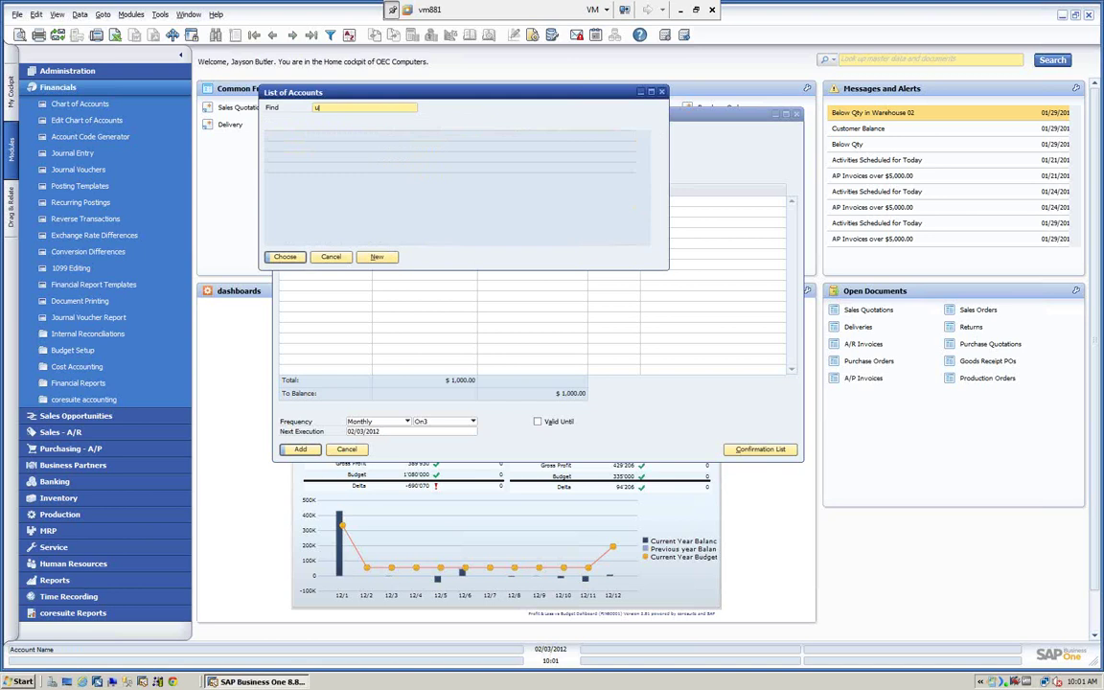
text(t)
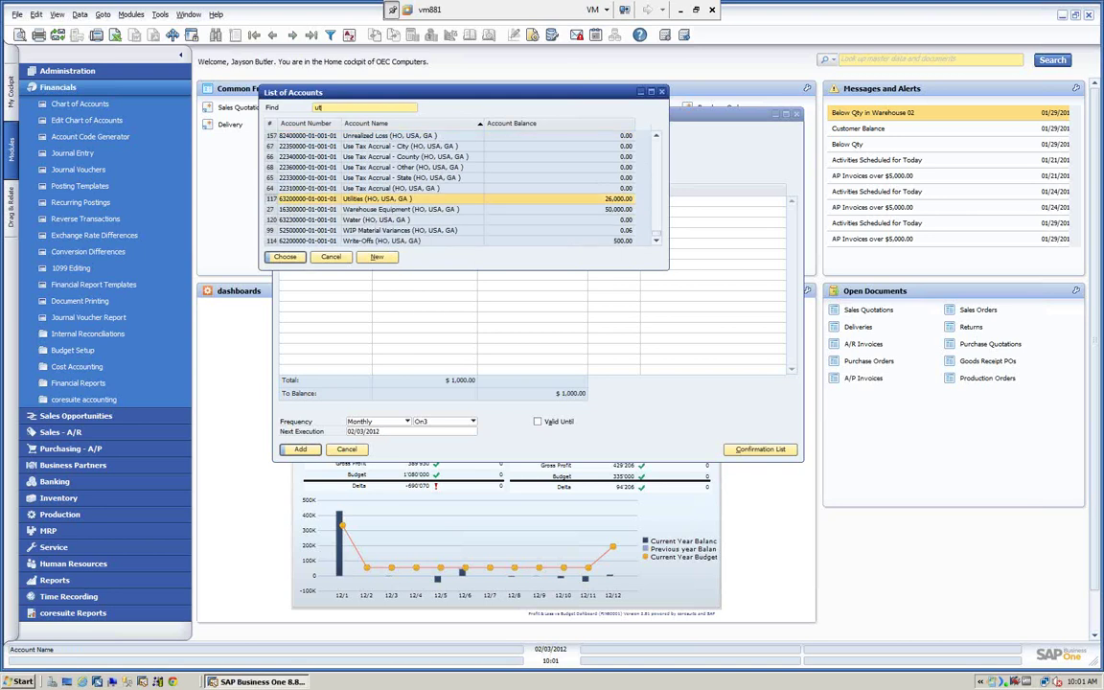
click(285, 256)
key(Tab)
key(Tab)
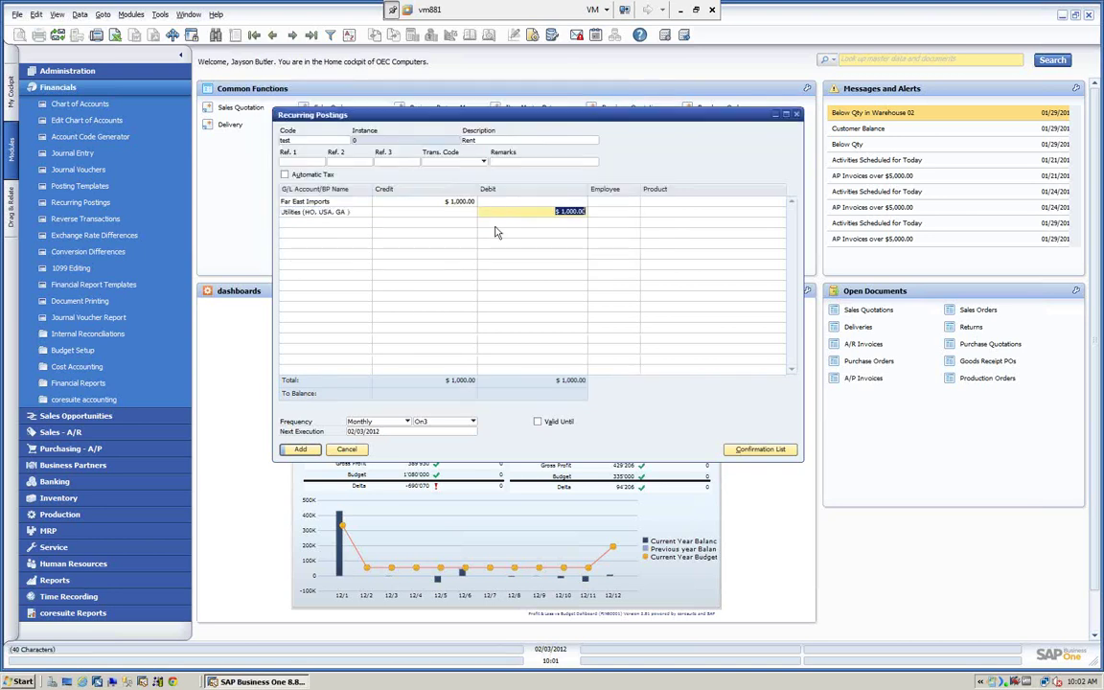
- Keep the posting's frequency at Monthly and set its next execution date to 02/01/2012
click(408, 422)
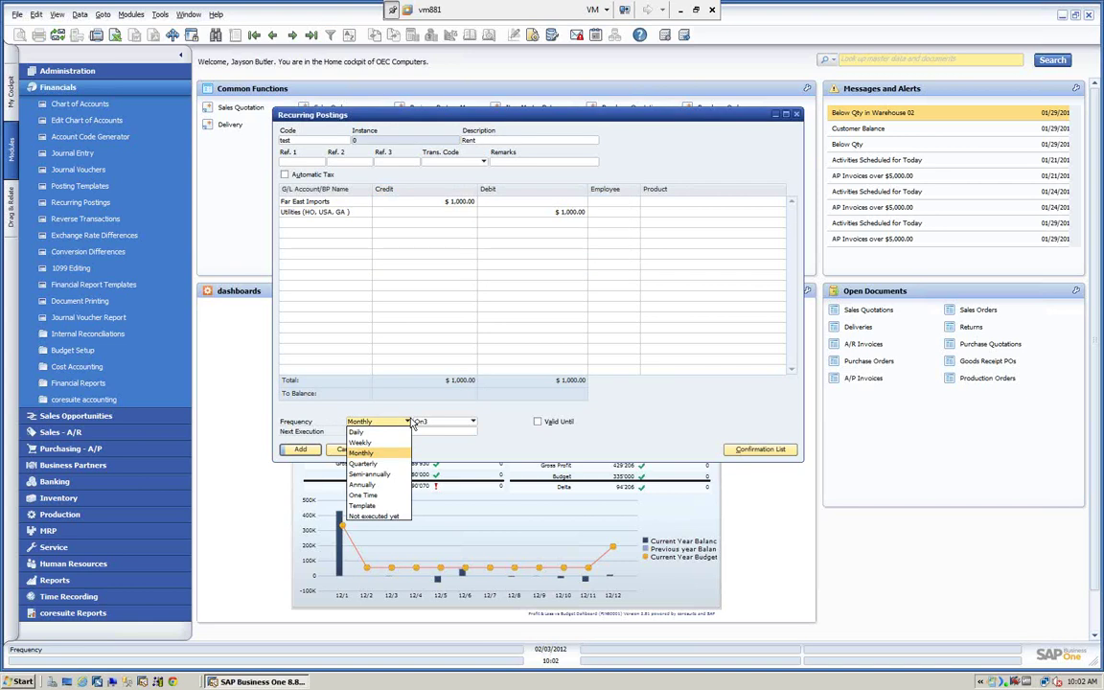
click(422, 424)
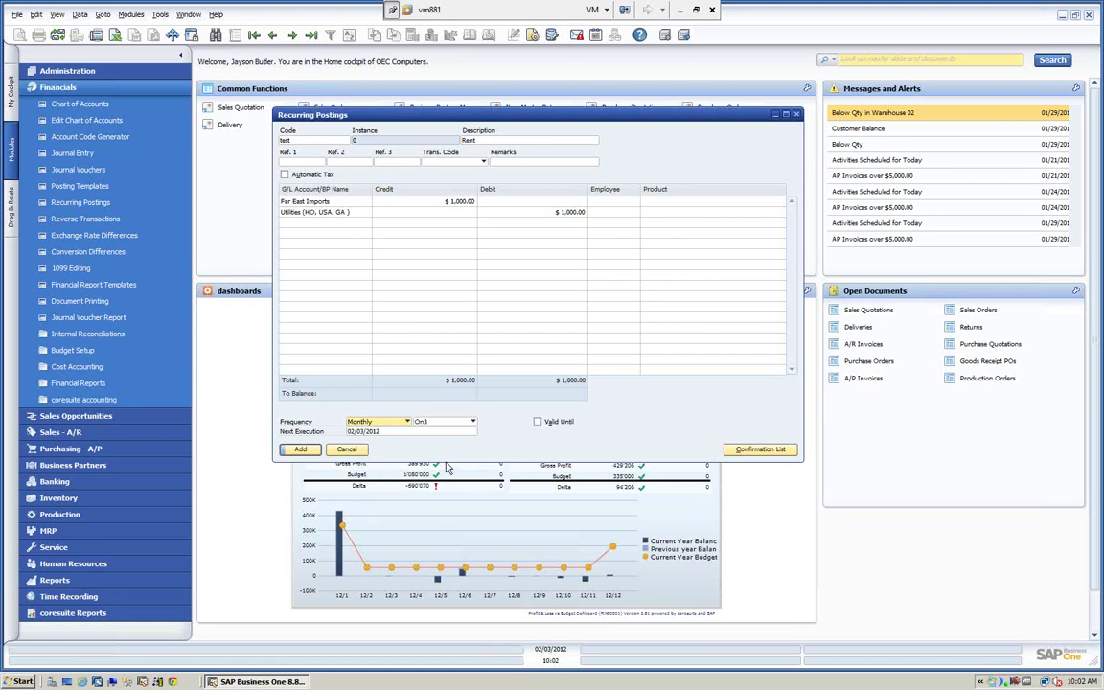
key(Tab)
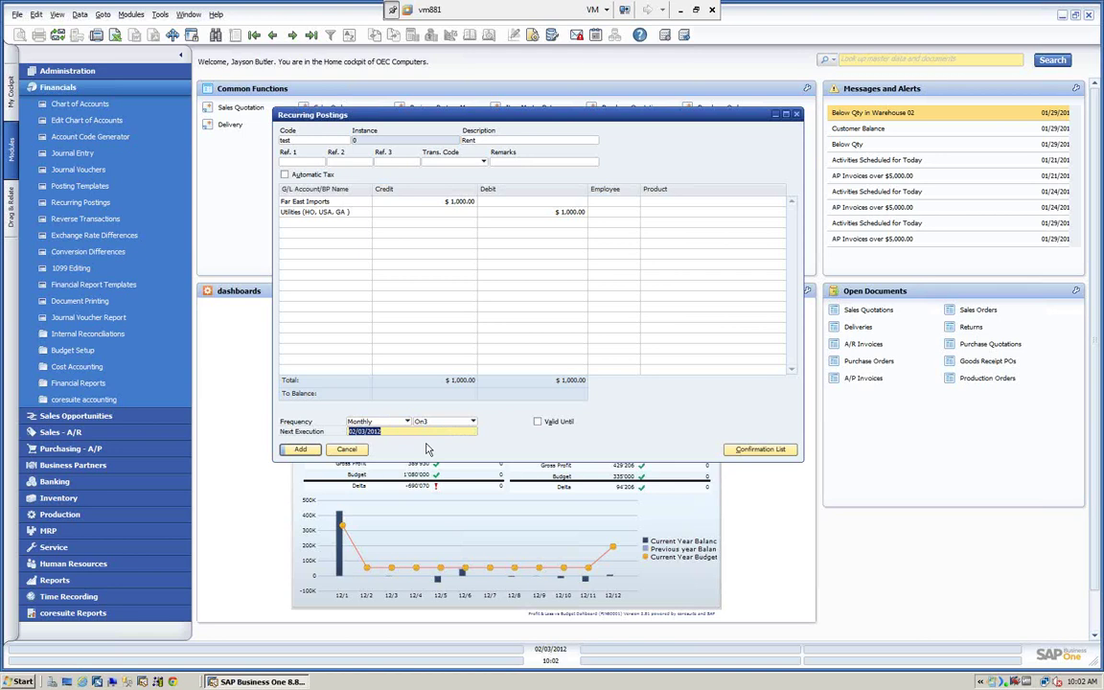
click(1082, 684)
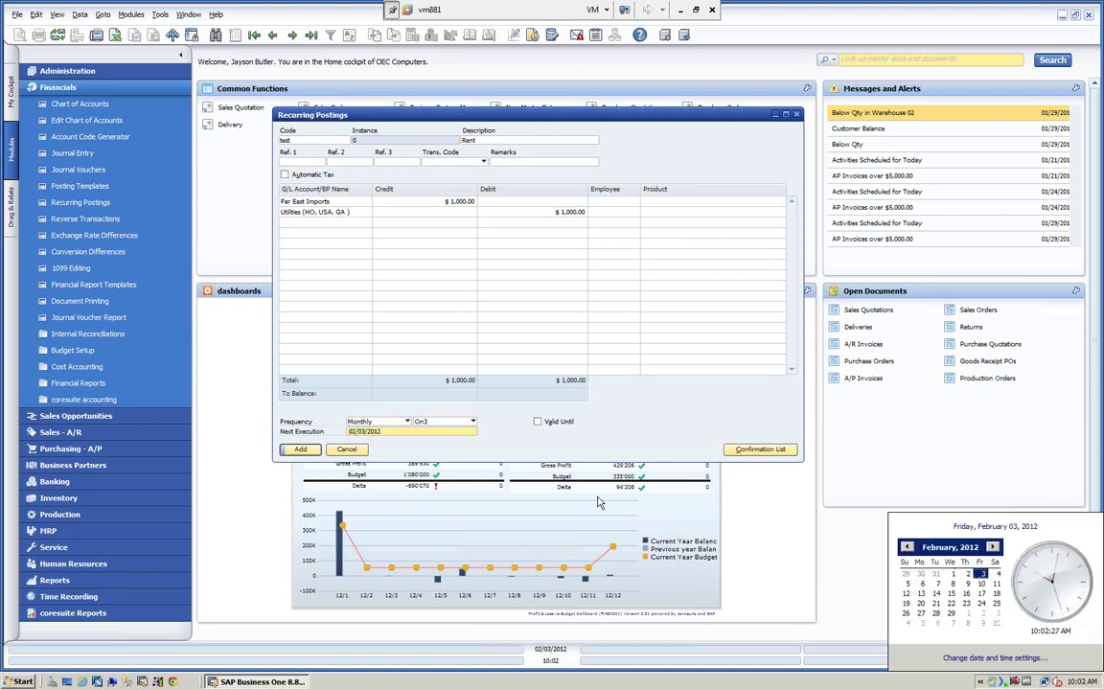
click(390, 433)
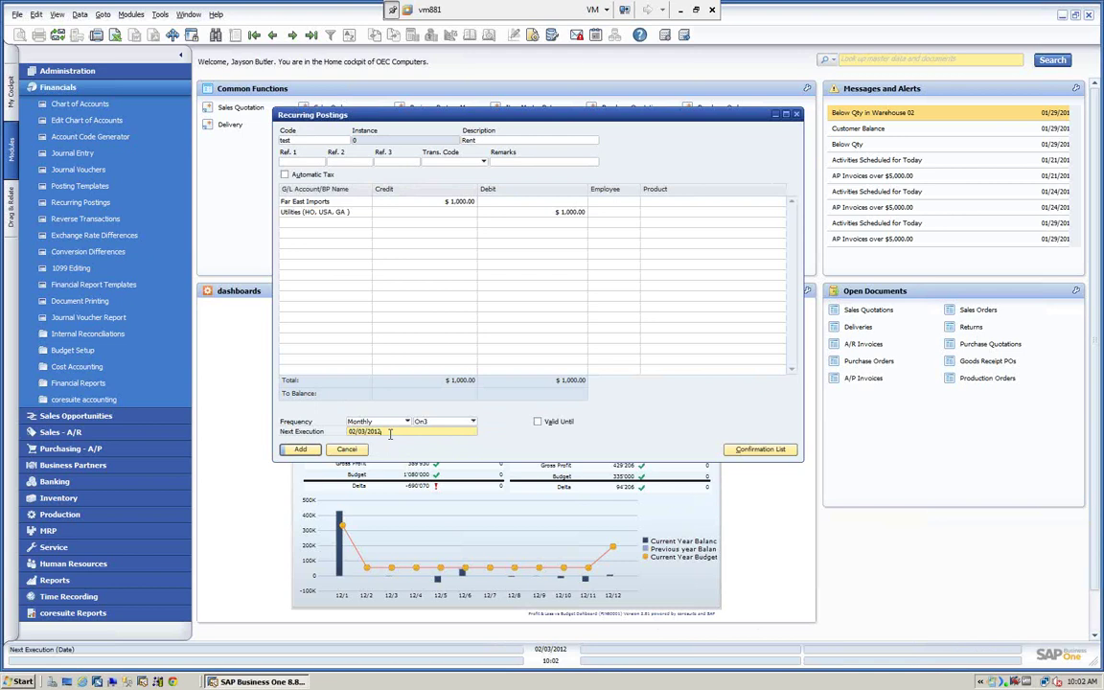
drag(383, 433, 269, 429)
text(020112)
key(Tab)
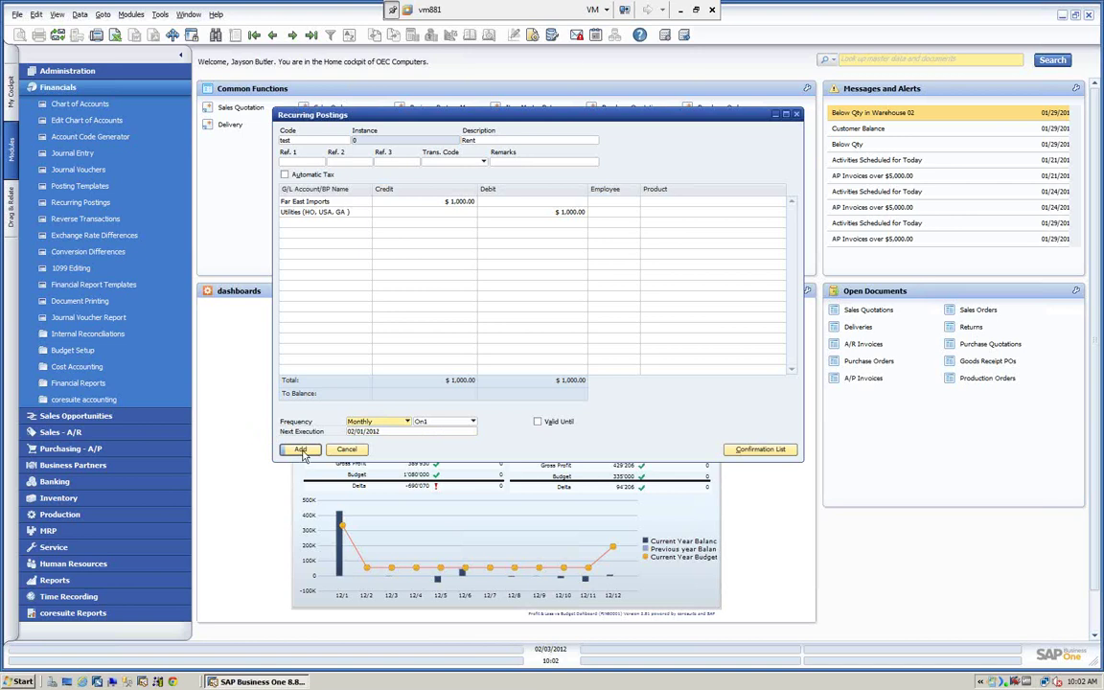
- Change the posting's code to Test2, add it despite the past execution date, and close the form
click(302, 452)
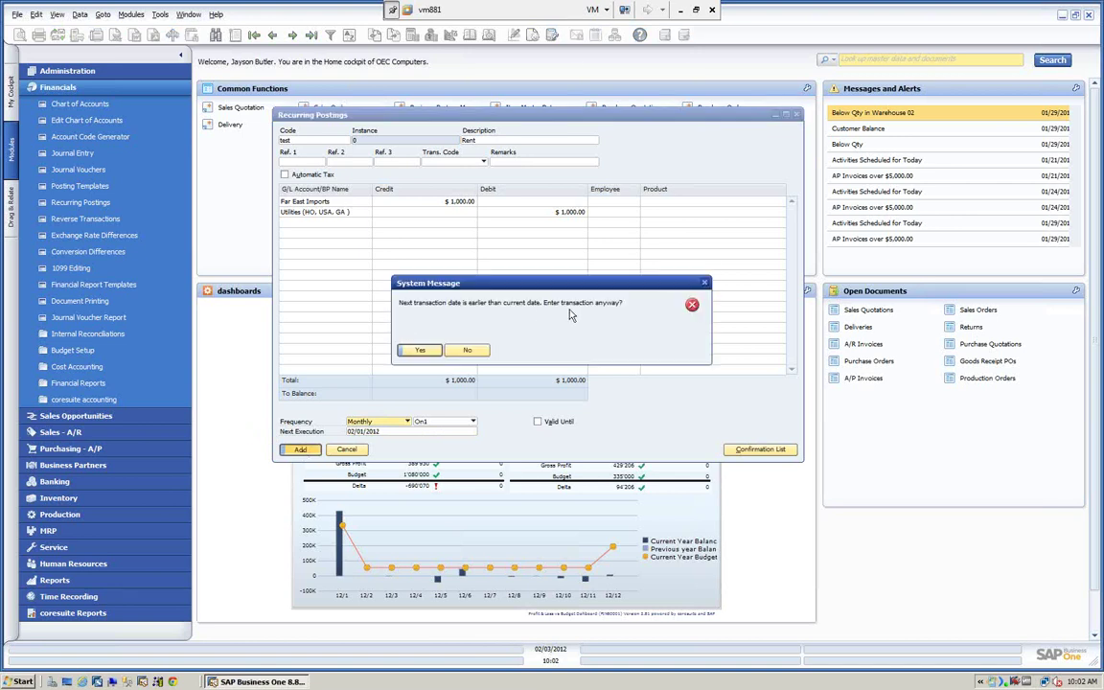
click(417, 352)
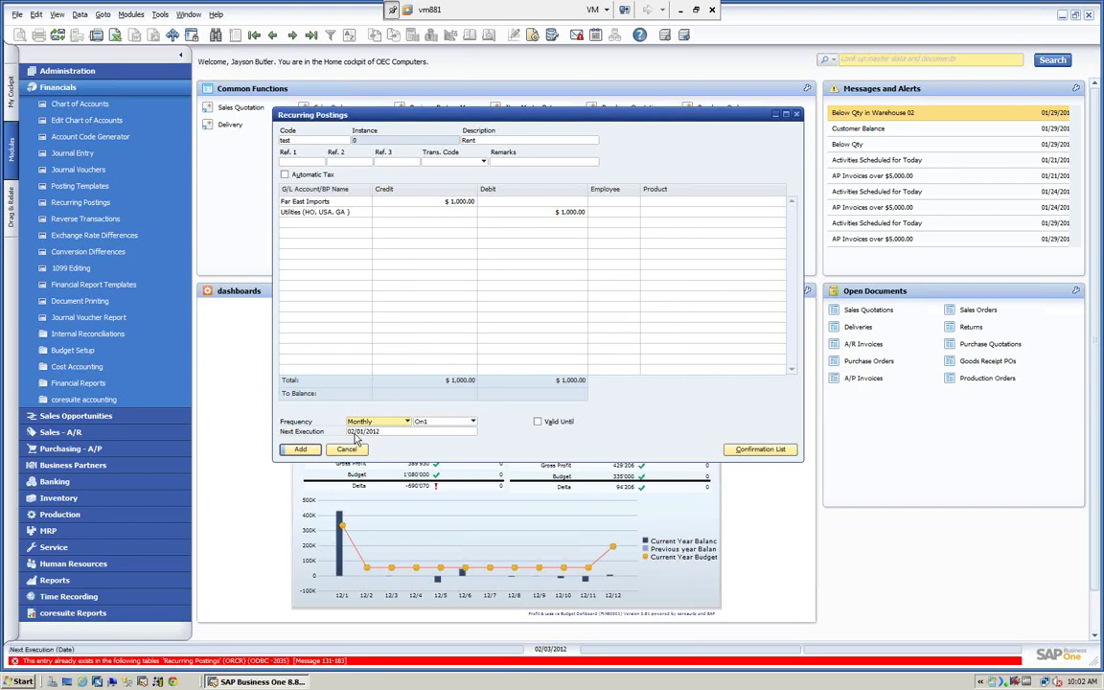
click(303, 140)
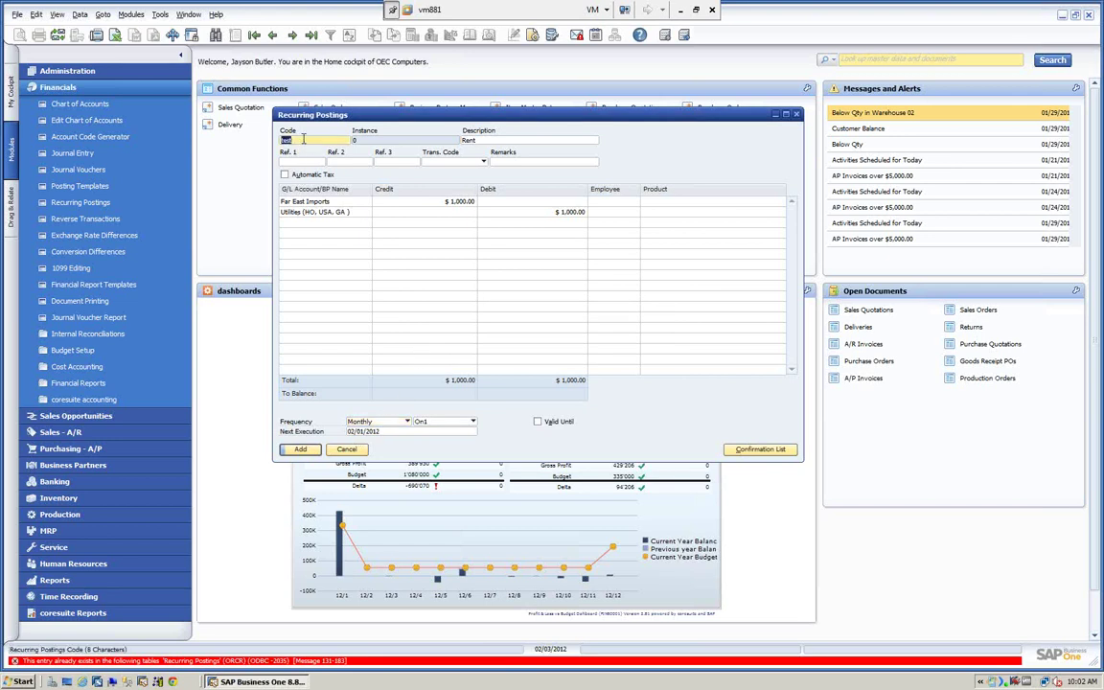
text(Test2)
click(298, 450)
click(420, 351)
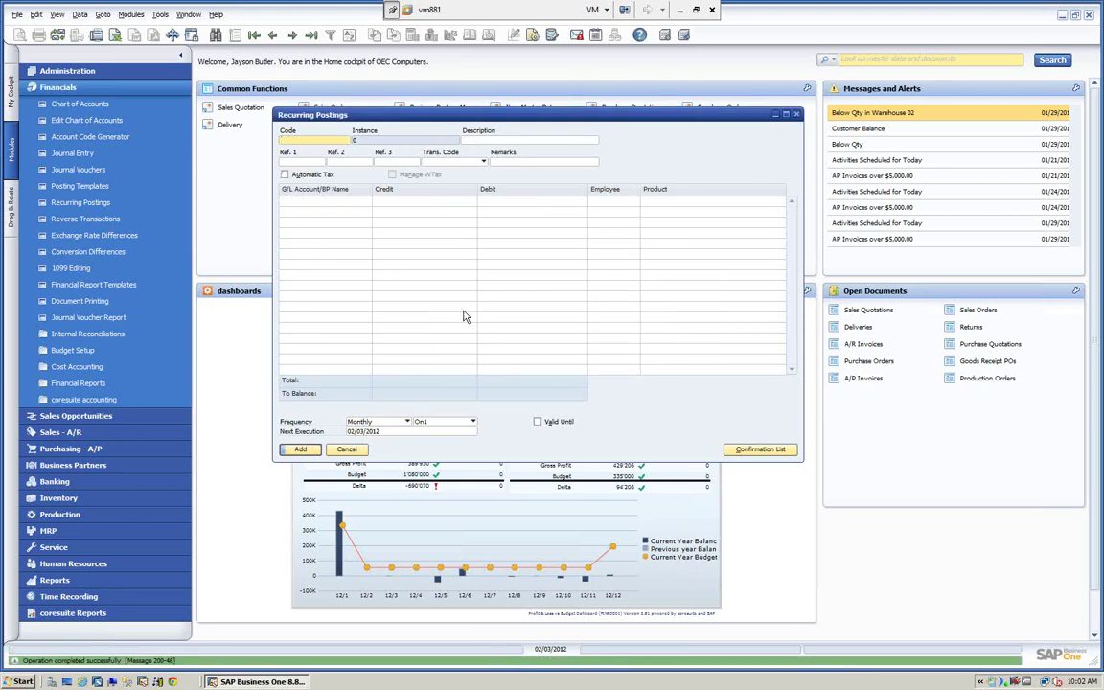
click(344, 451)
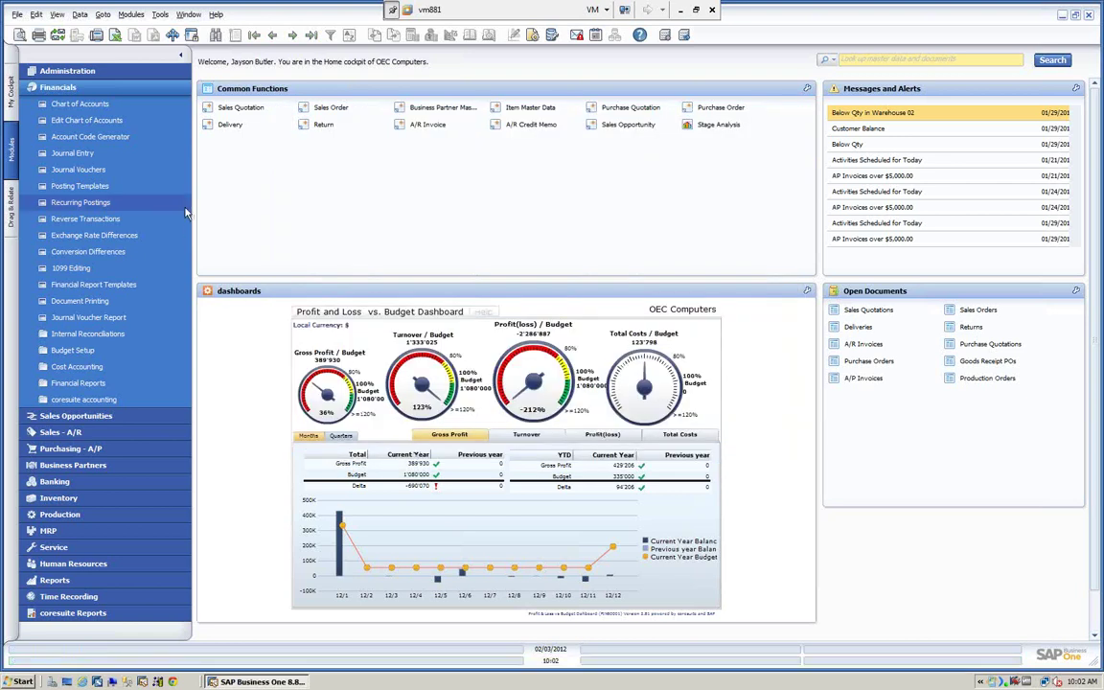
click(85, 203)
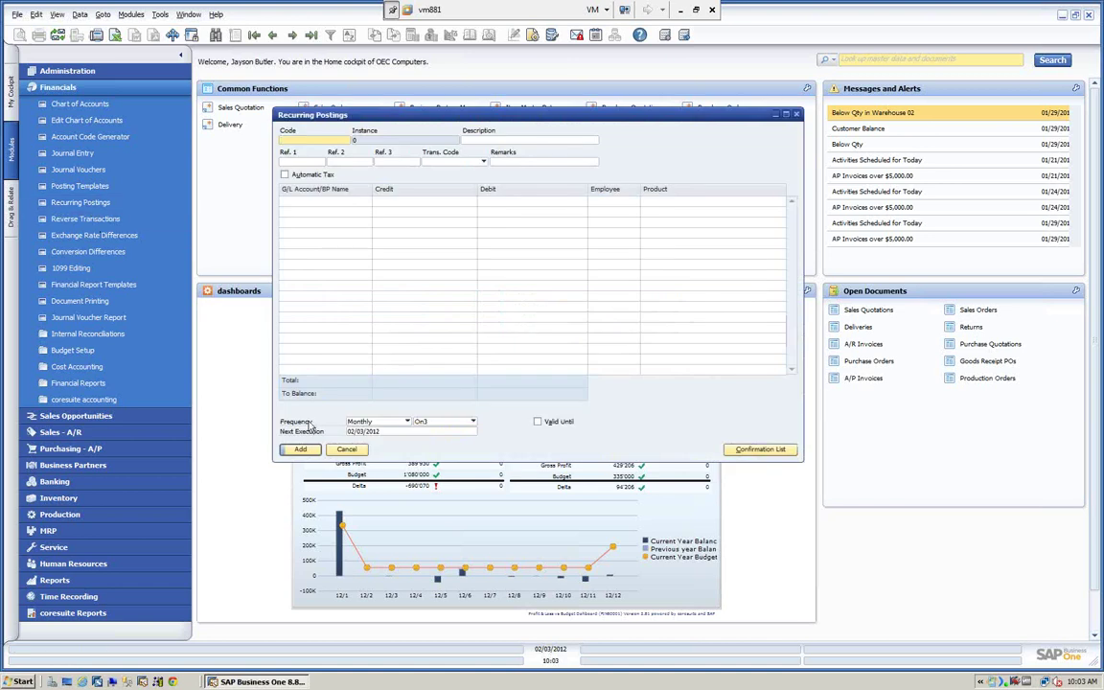
click(344, 446)
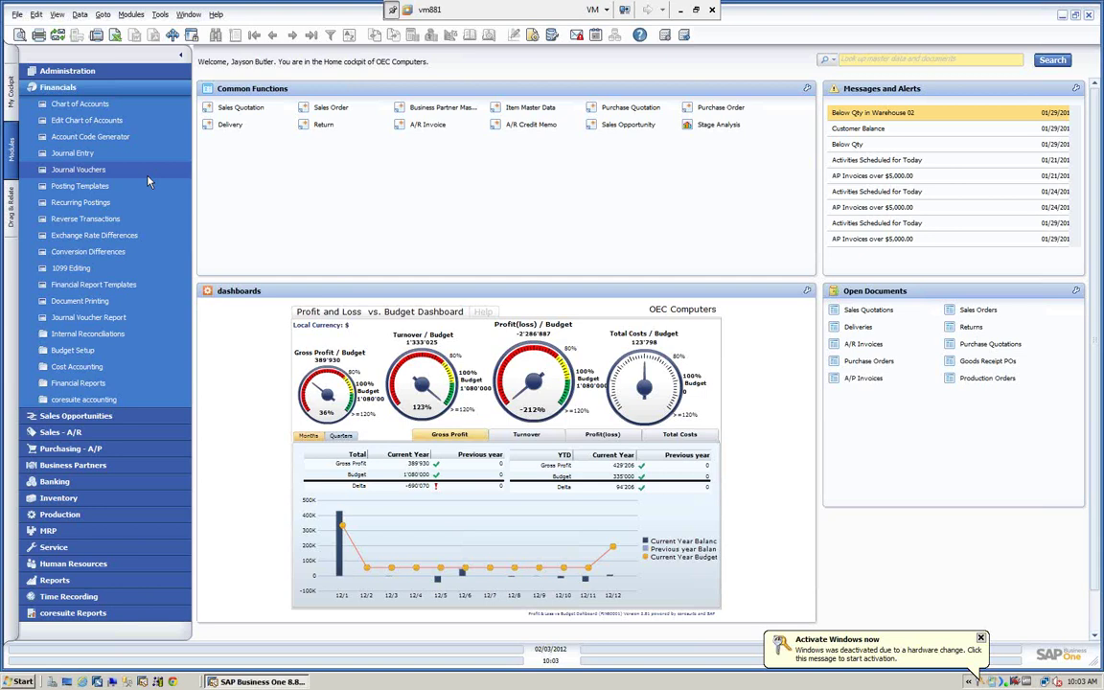
- Start a new journal entry with Far East Imports on the first line and a credit of 1000
click(81, 153)
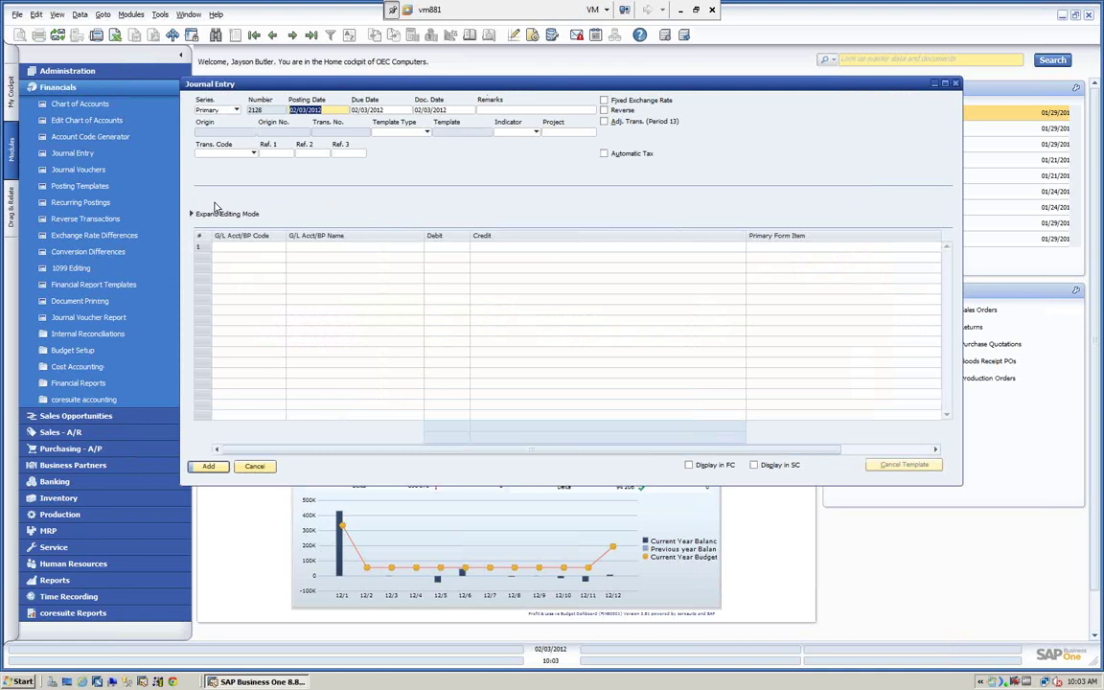
click(241, 248)
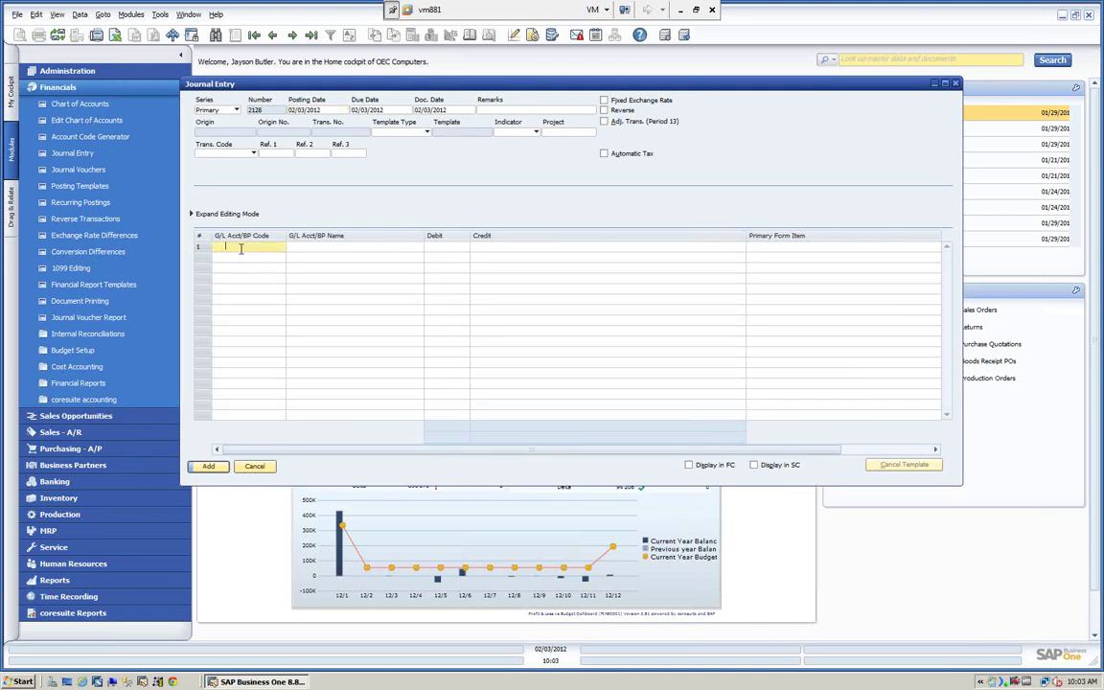
key(Tab)
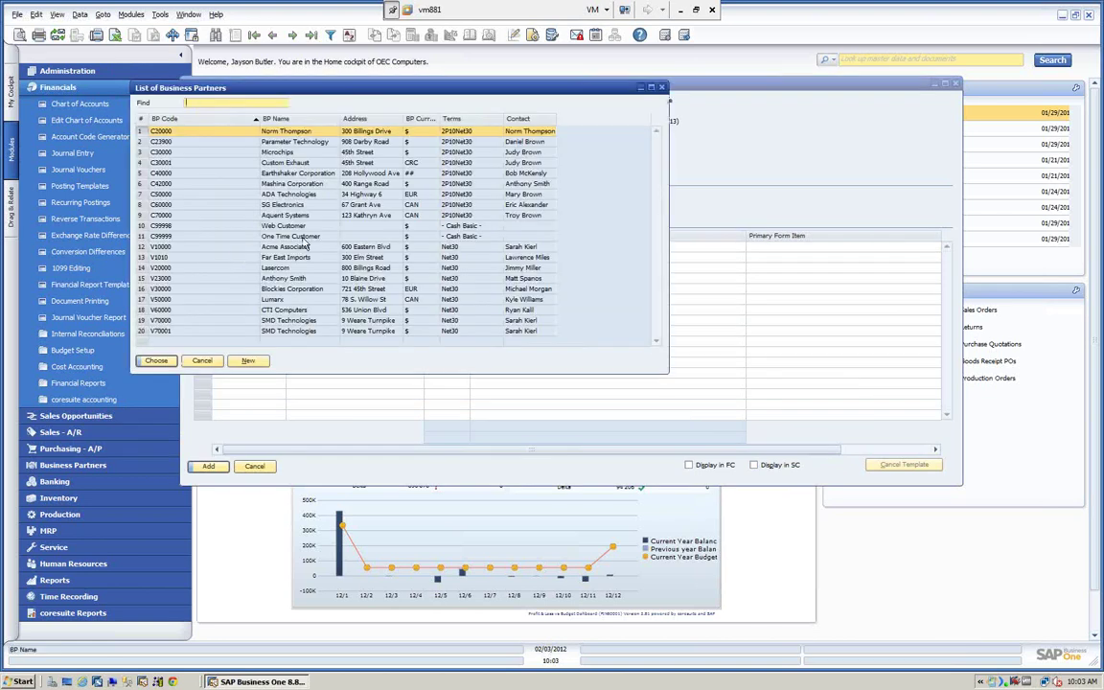
click(219, 257)
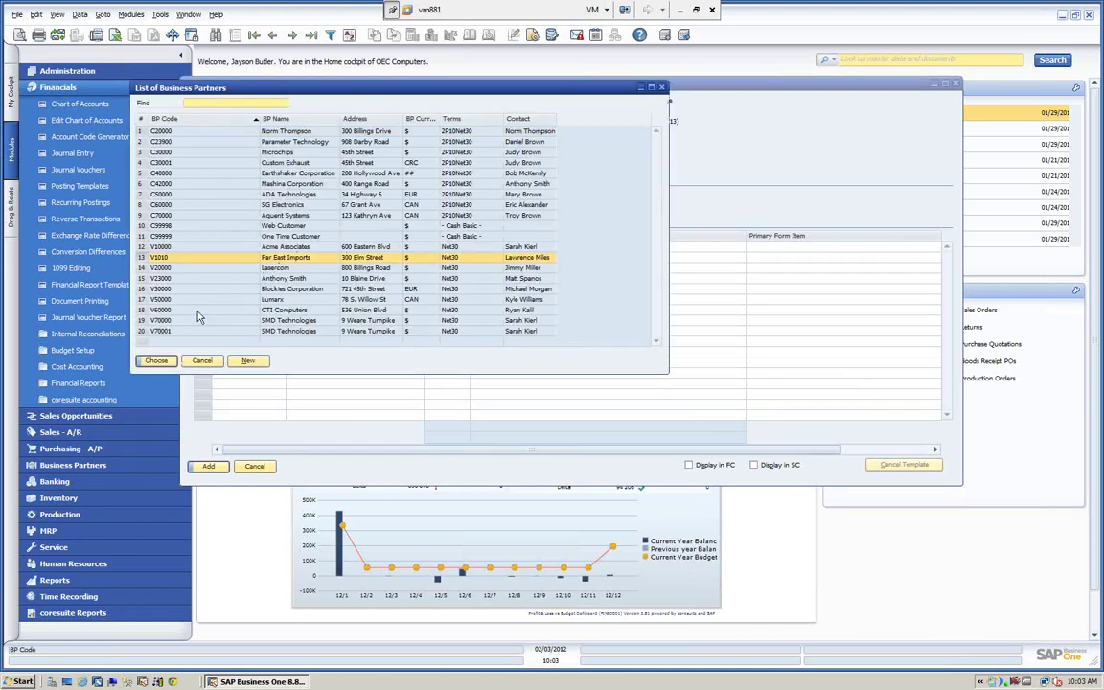
click(154, 362)
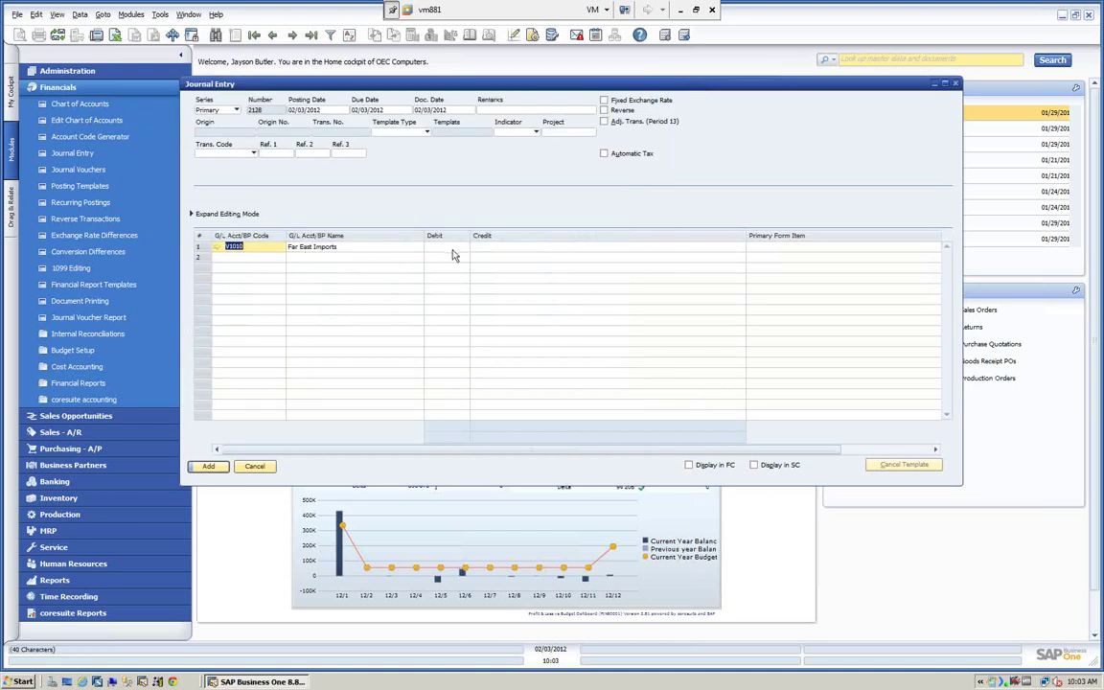
click(522, 249)
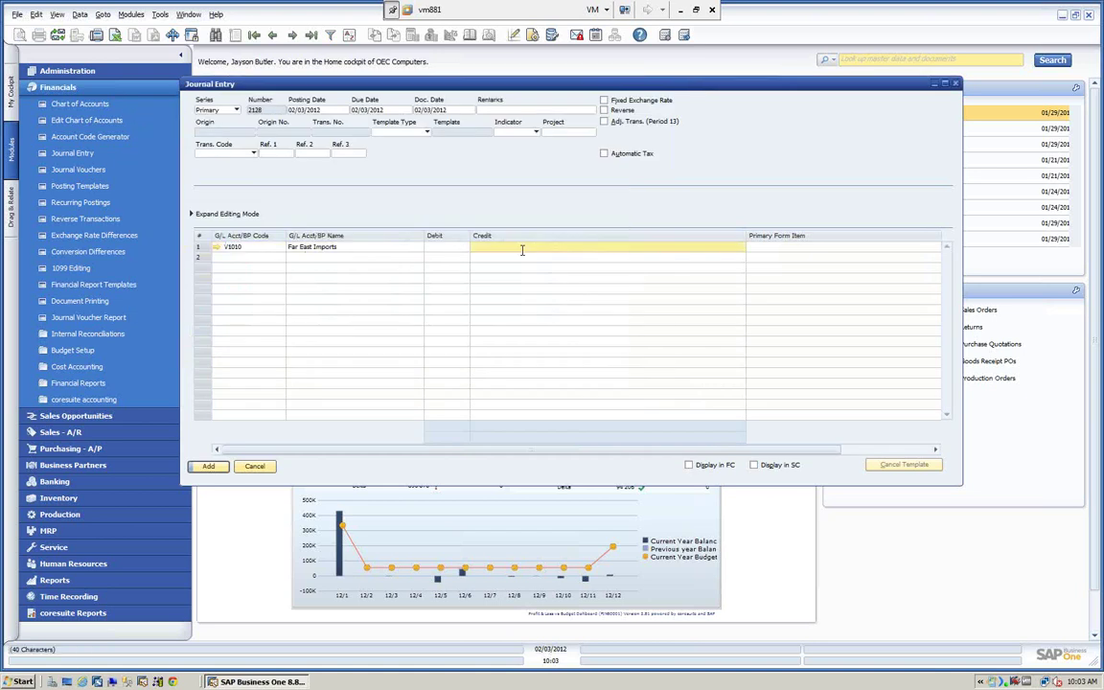
text(1000)
- Add the Utilities (HO, USA, GA) account as the second line with a $1,000.00 debit and add the journal entry
click(261, 257)
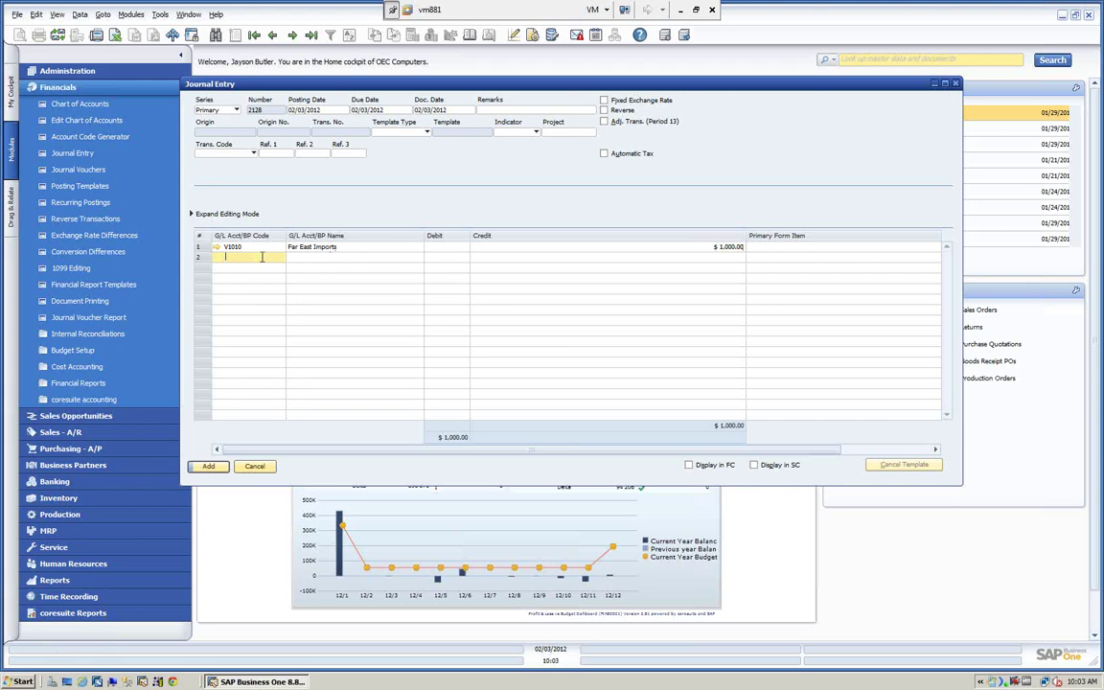
key(Tab)
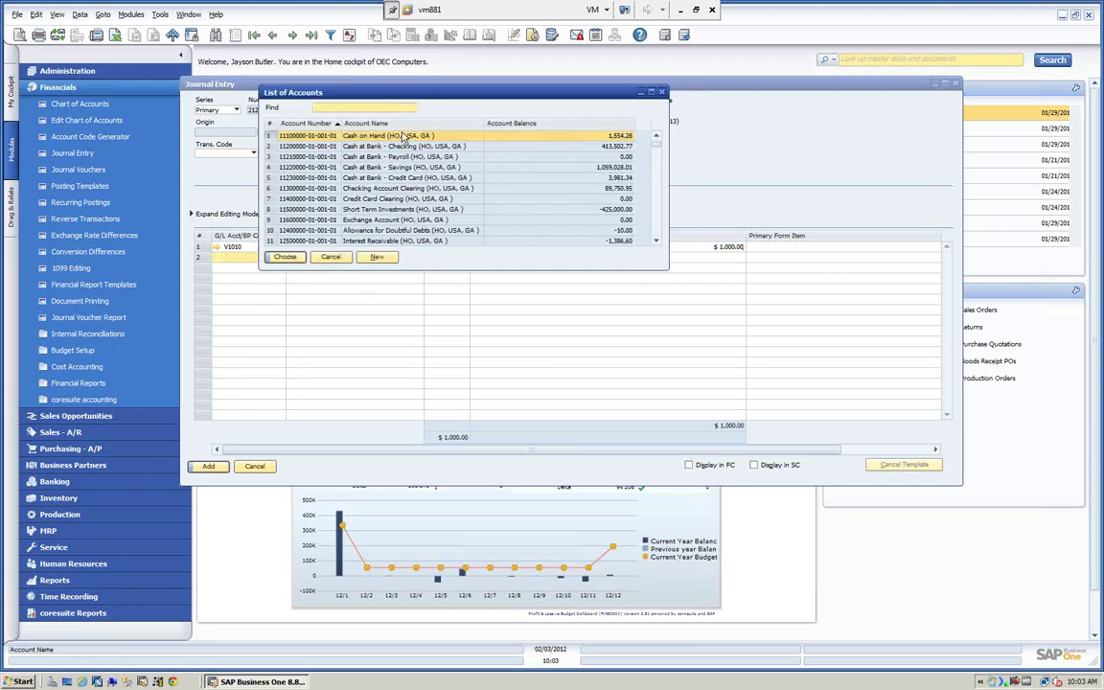
double_click(406, 125)
text(ut)
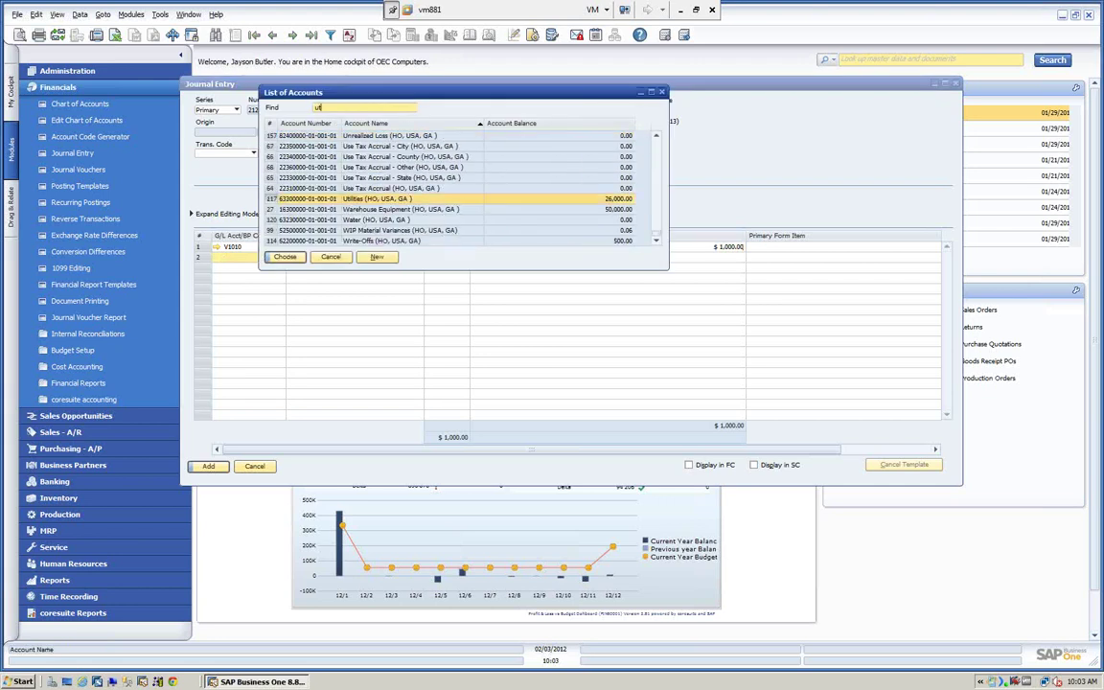
click(284, 257)
click(439, 258)
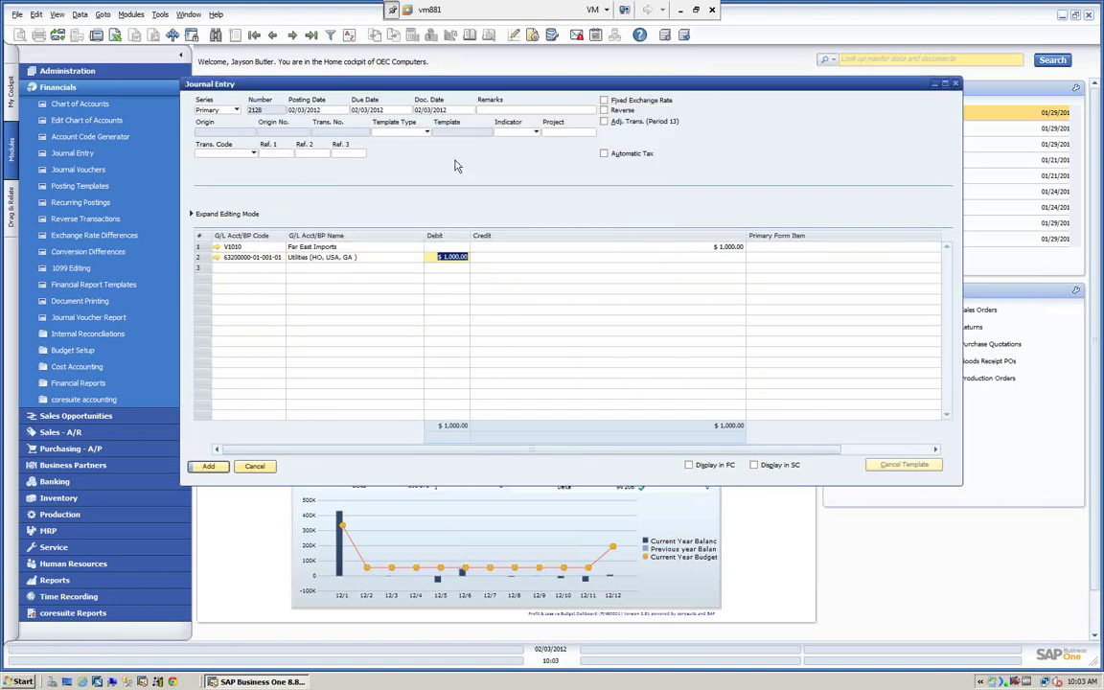
click(209, 467)
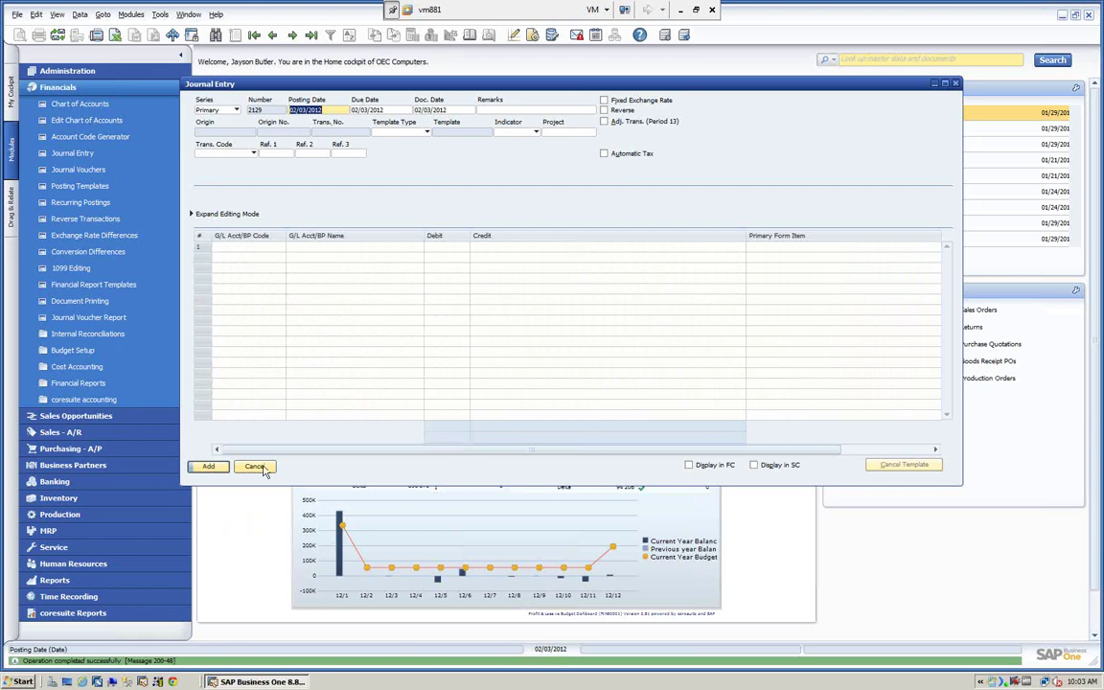
- Check the new journal entry in Far East Imports' account balance with reconciled transactions included, and close the records
click(272, 35)
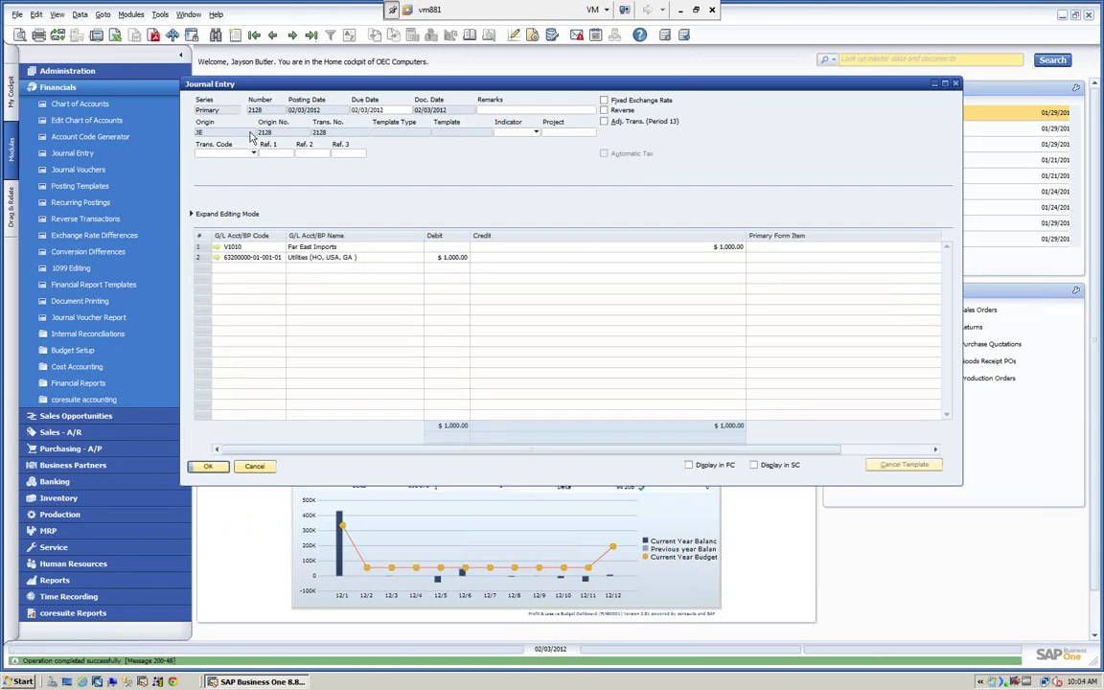
click(218, 247)
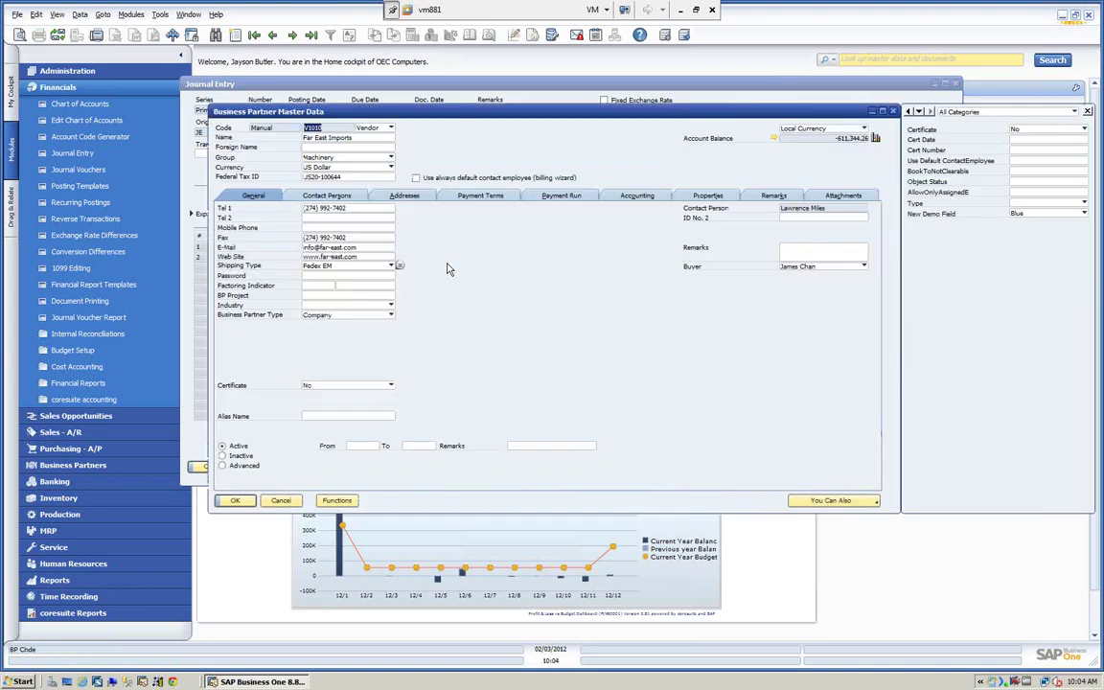
click(774, 139)
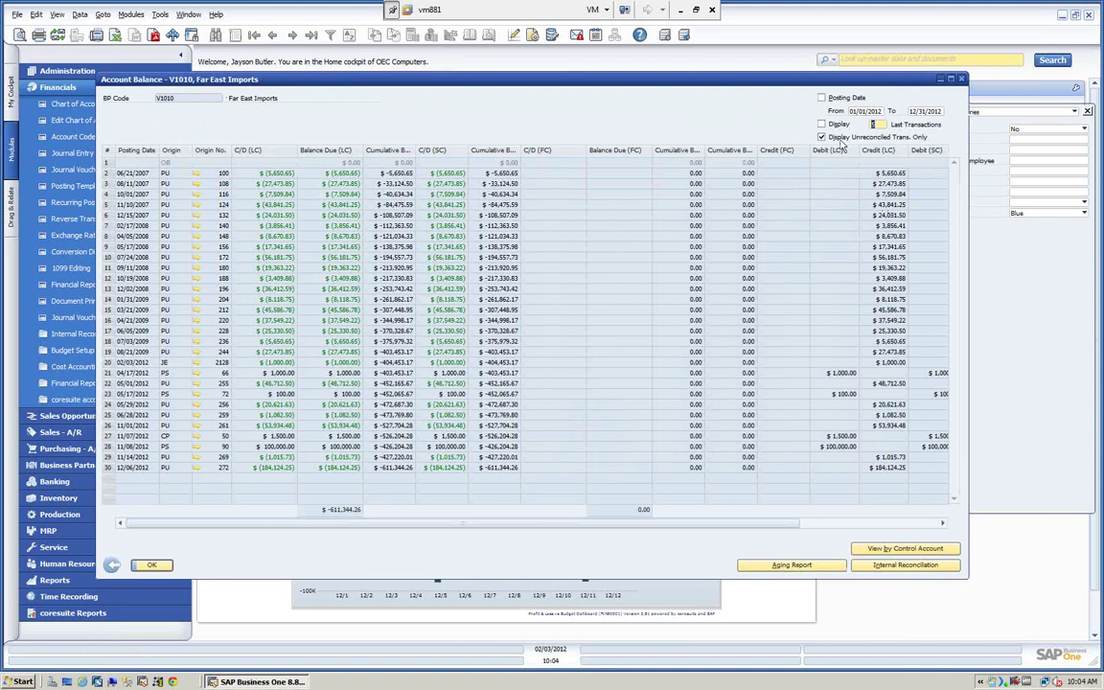
click(821, 138)
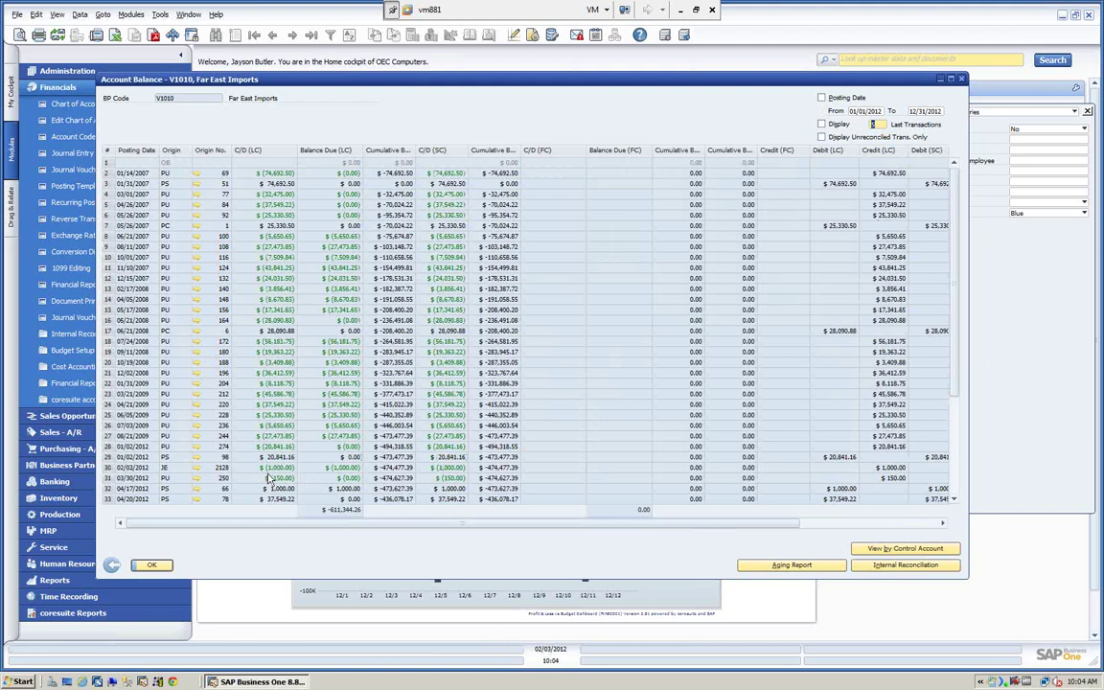
click(151, 469)
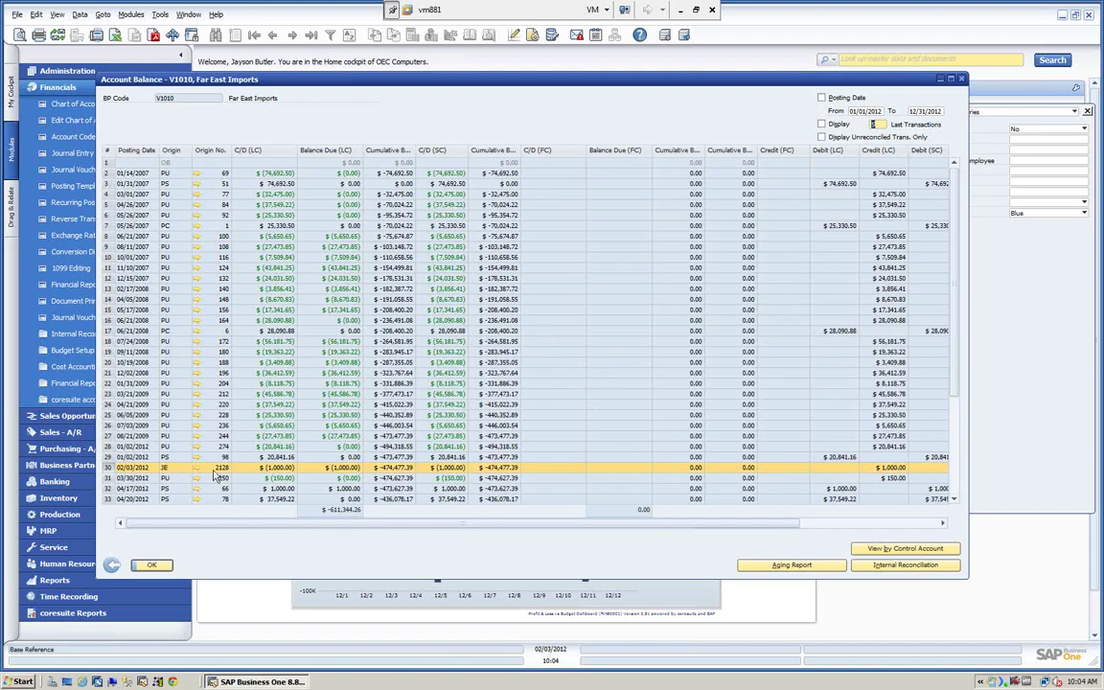
click(153, 566)
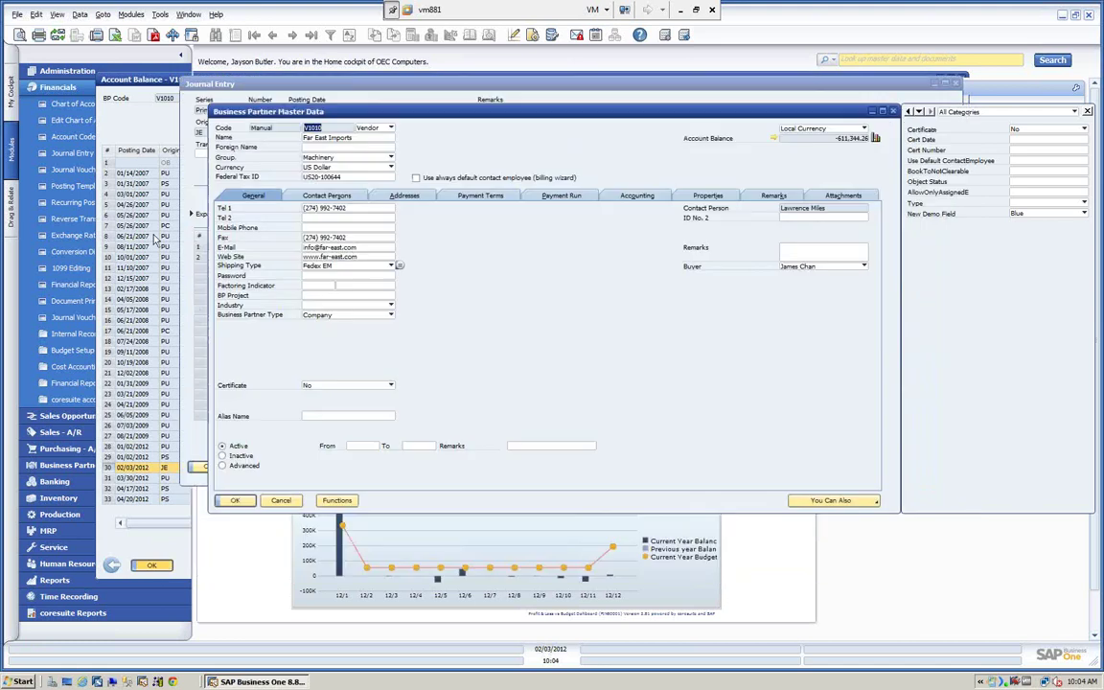
click(281, 502)
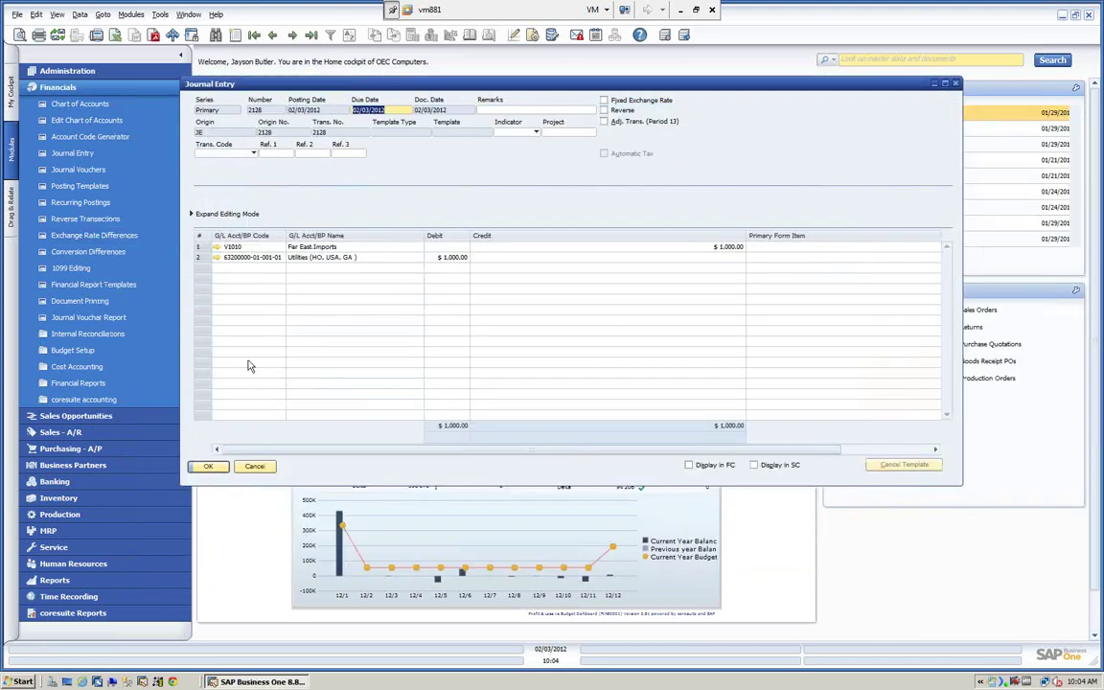
click(254, 467)
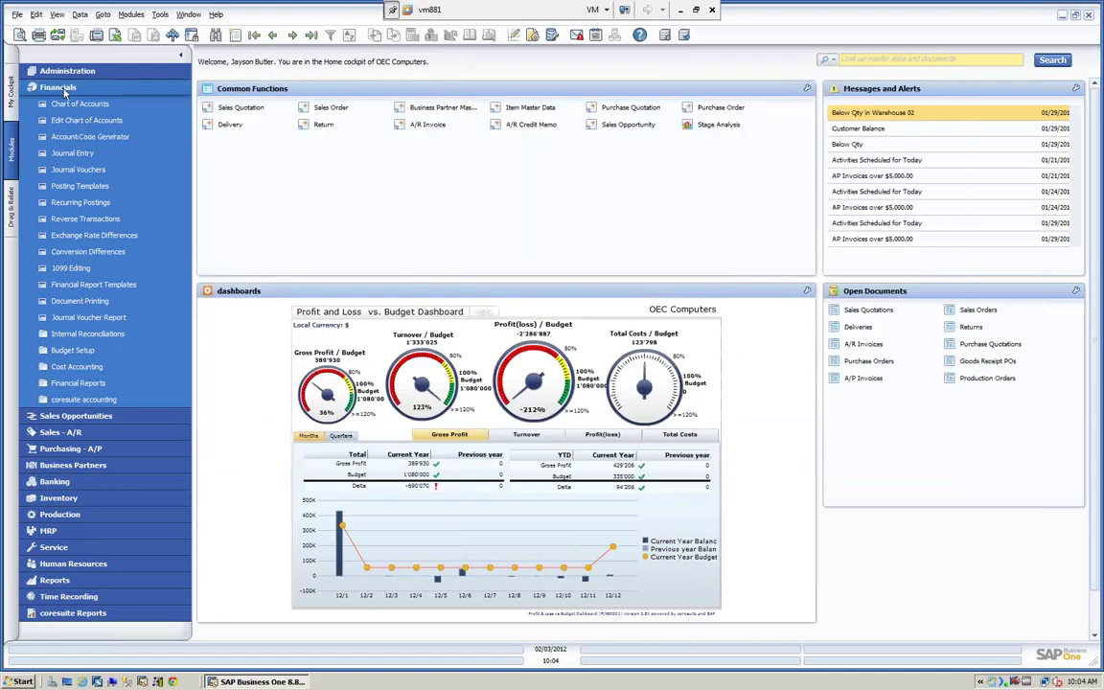
- Look for the journal entry among Far East Imports' open documents in a new outgoing payment, and cancel the payment
click(60, 87)
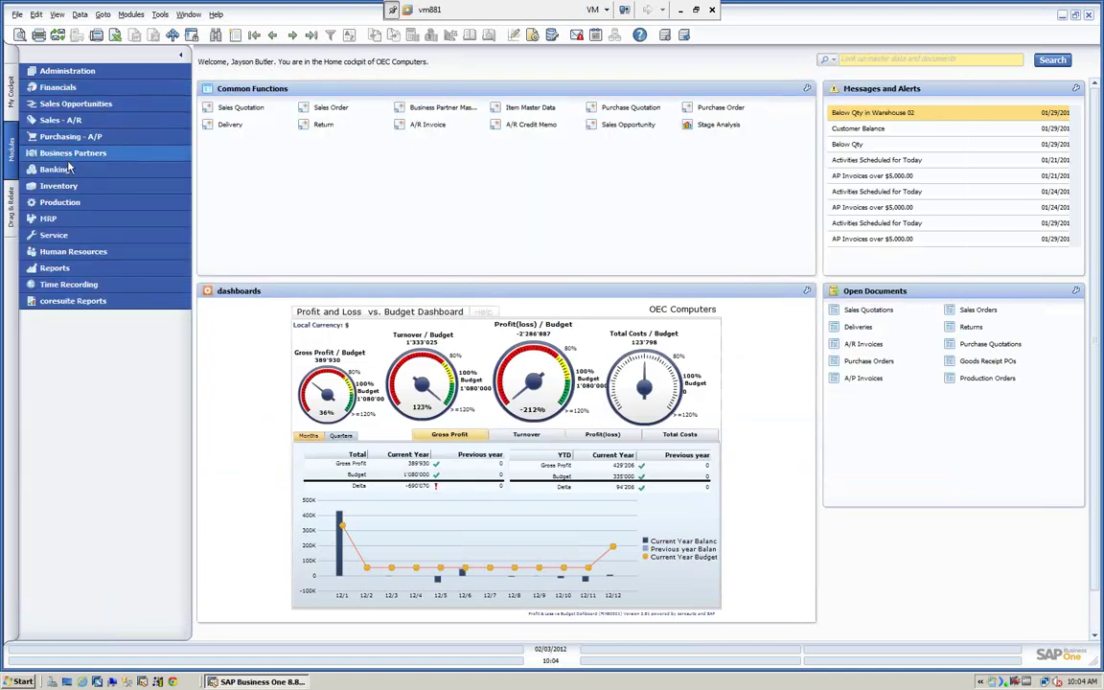
click(67, 169)
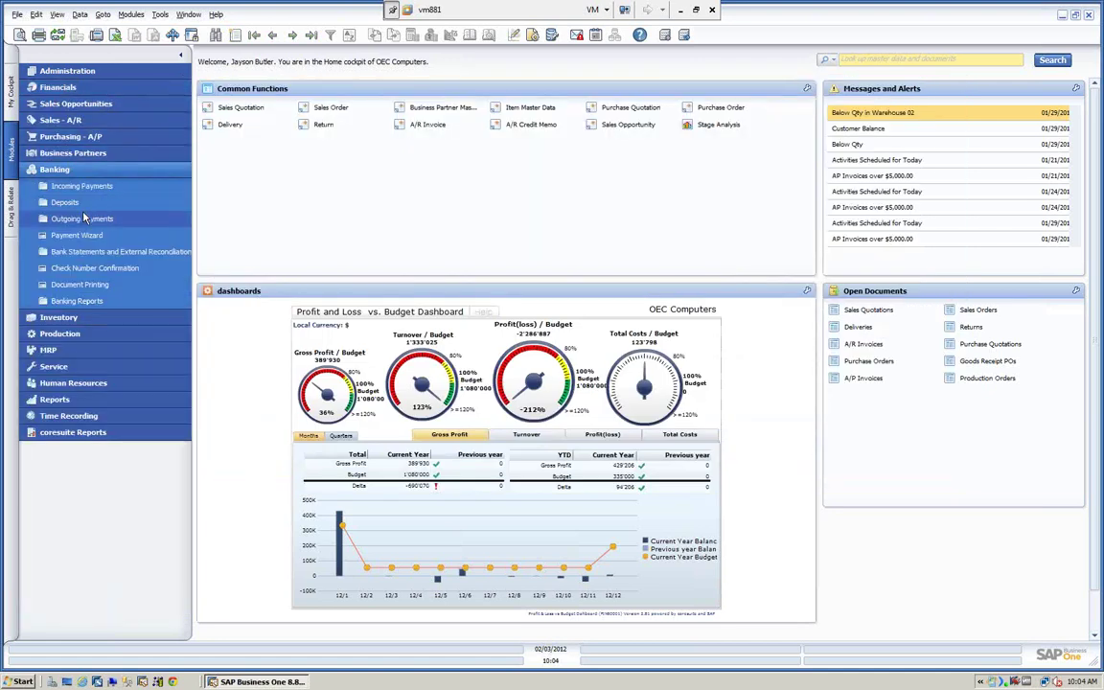
click(80, 221)
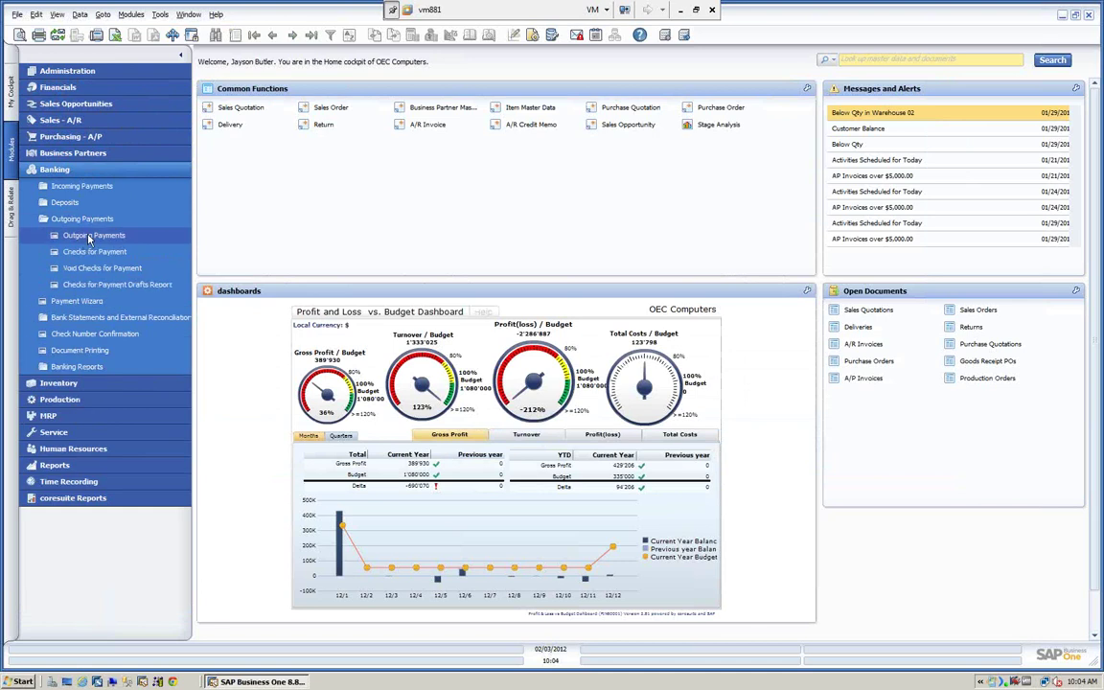
click(86, 235)
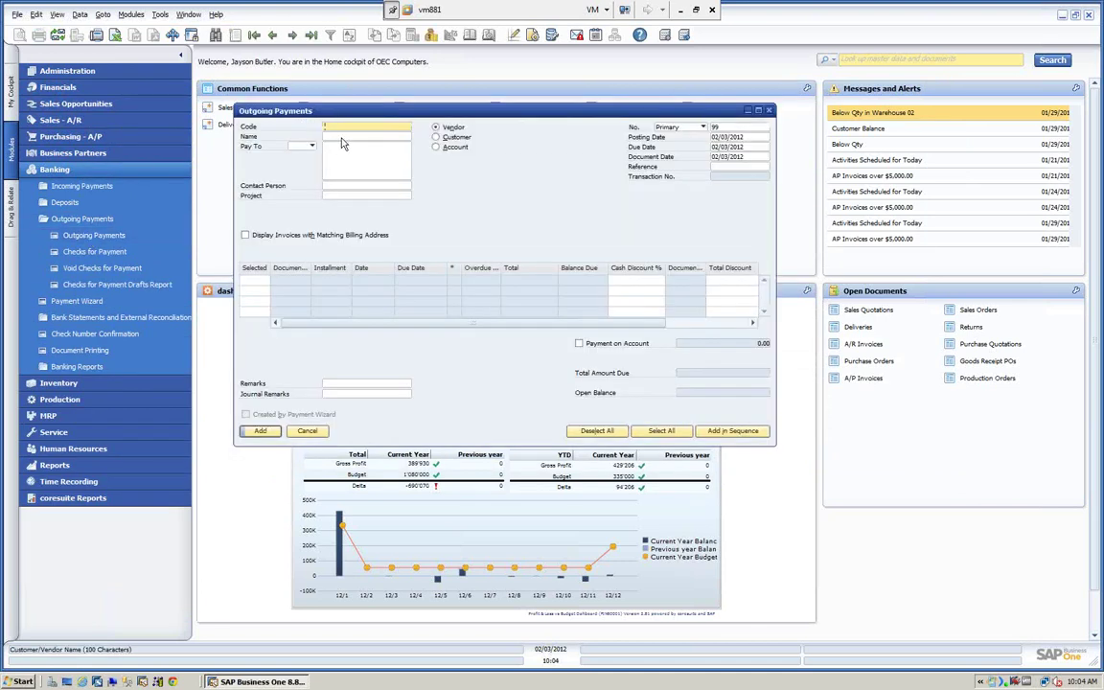
key(Tab)
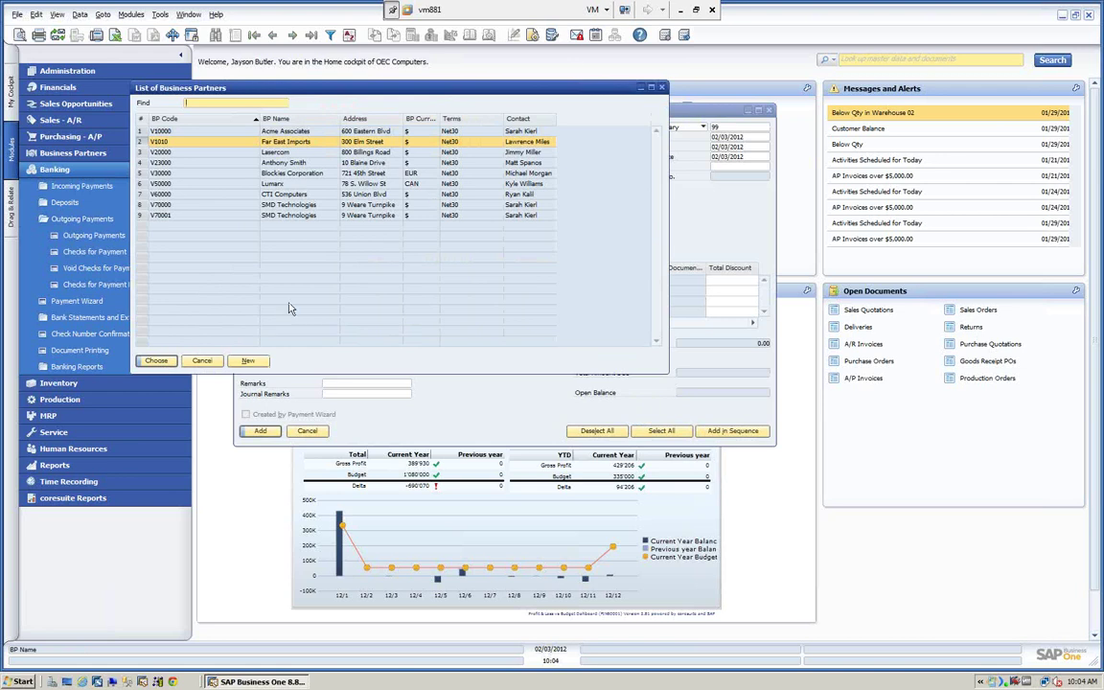
click(172, 361)
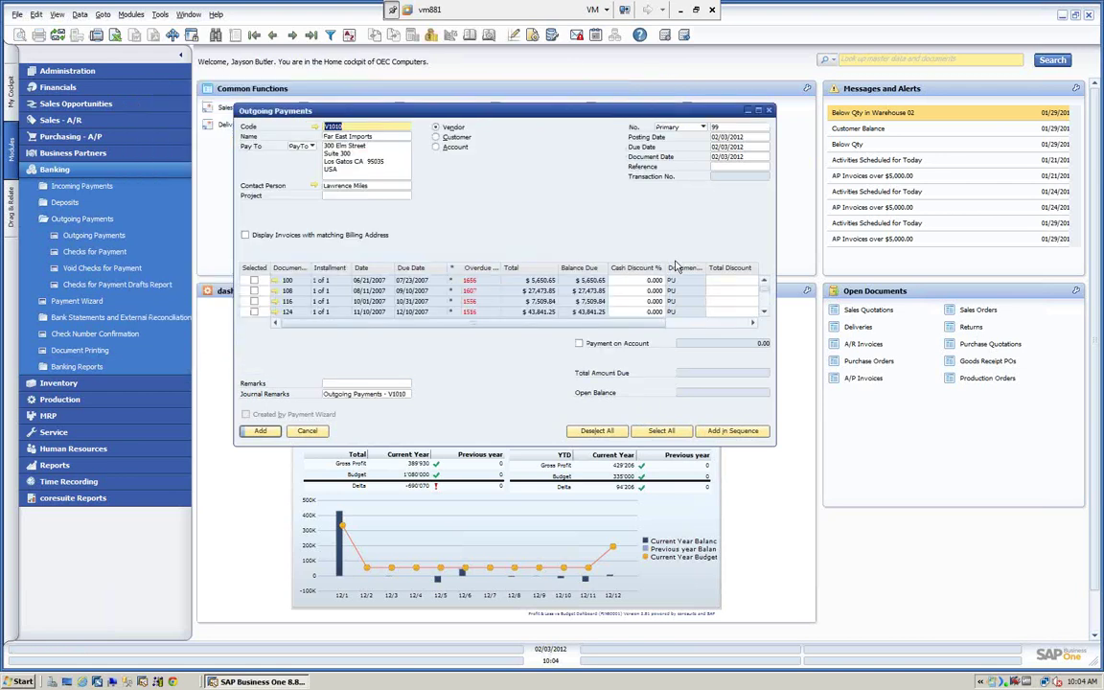
scroll(411, 302, down, 3)
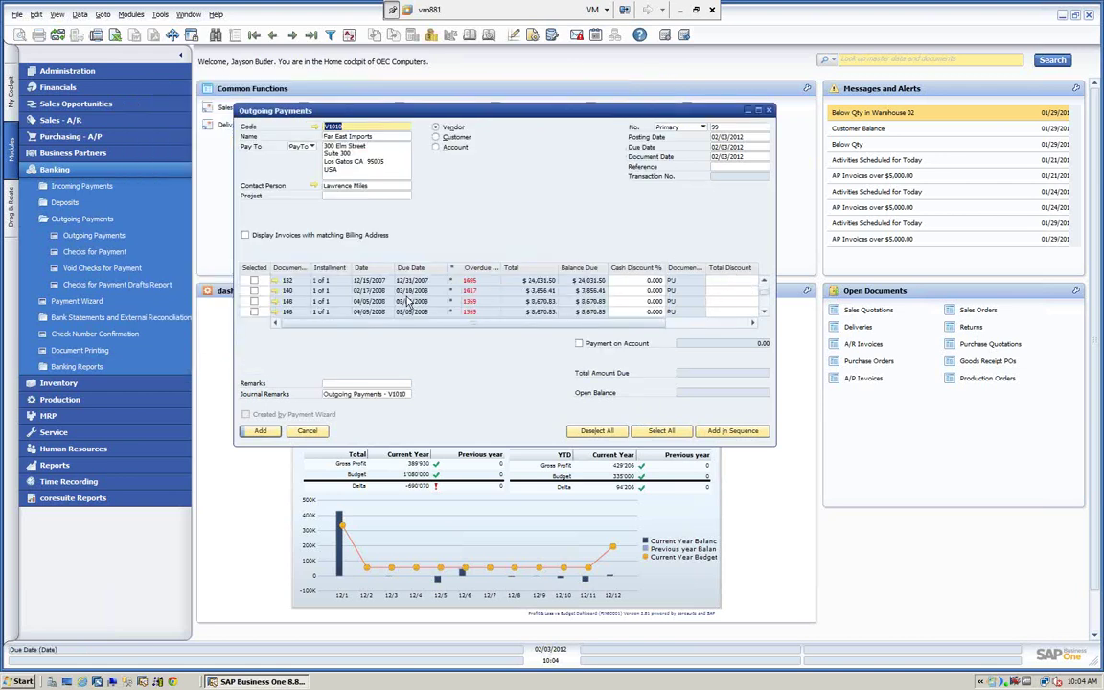
scroll(410, 302, down, 5)
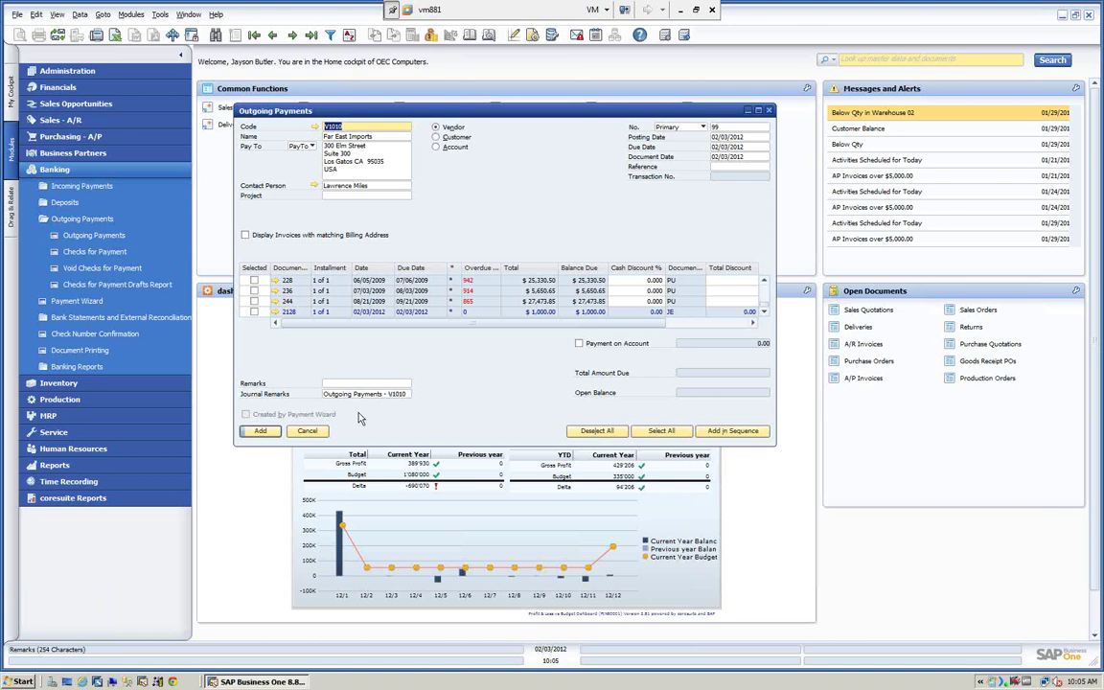
click(308, 432)
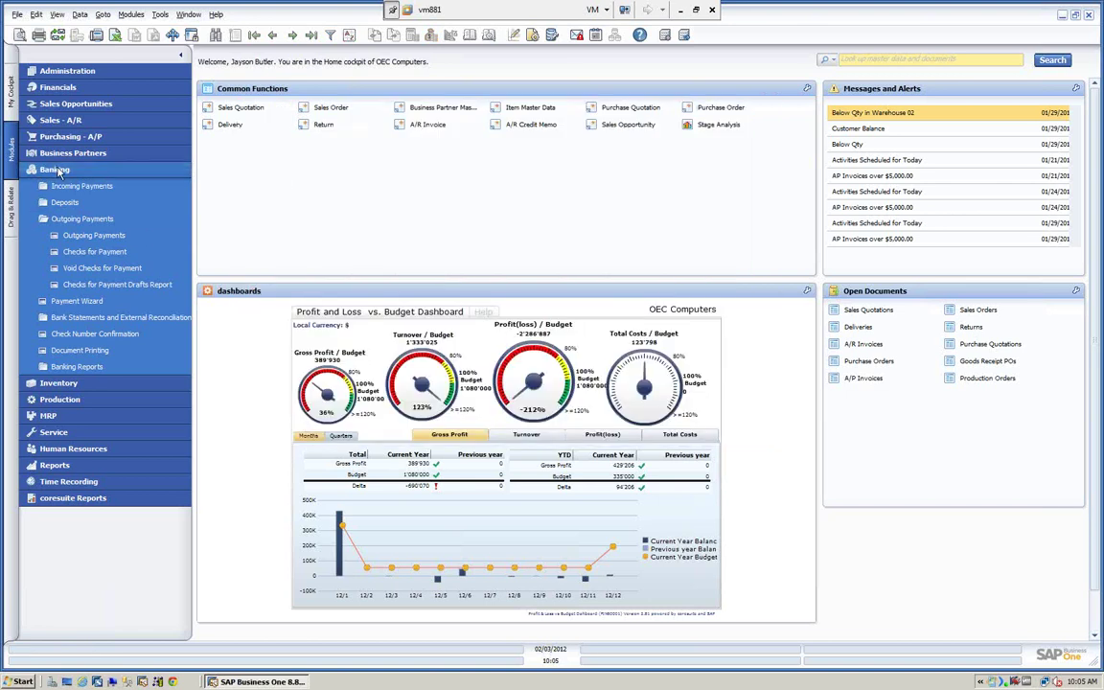
- Open the Purchasing - A/P recurring transaction templates and review which document types the template filter includes
click(93, 173)
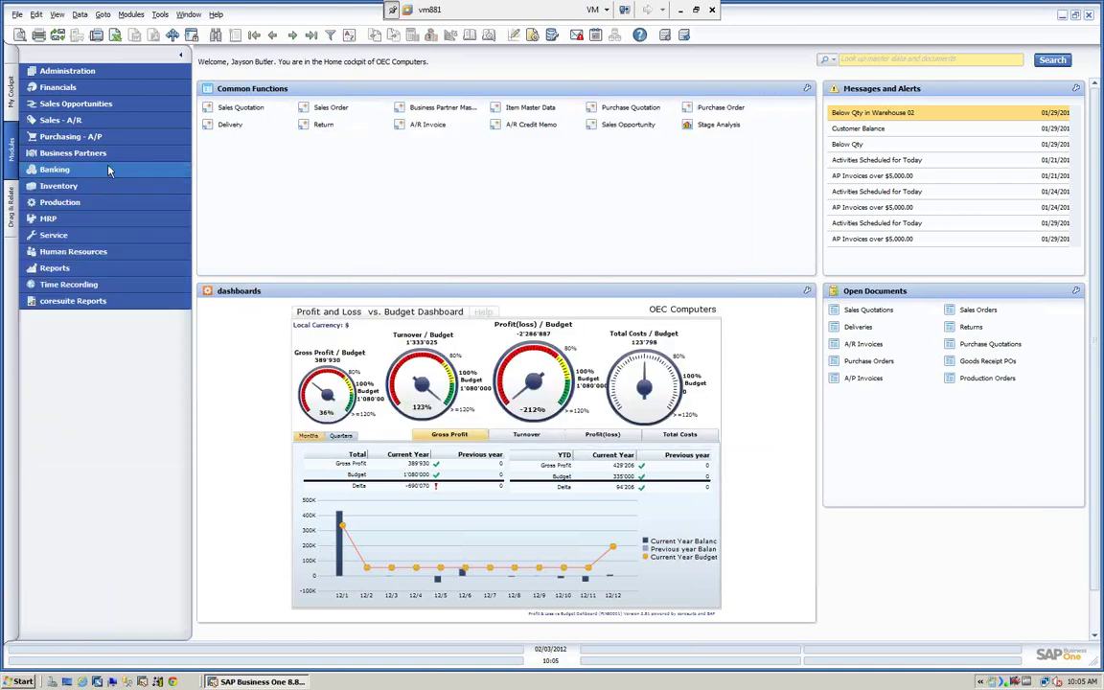
click(78, 124)
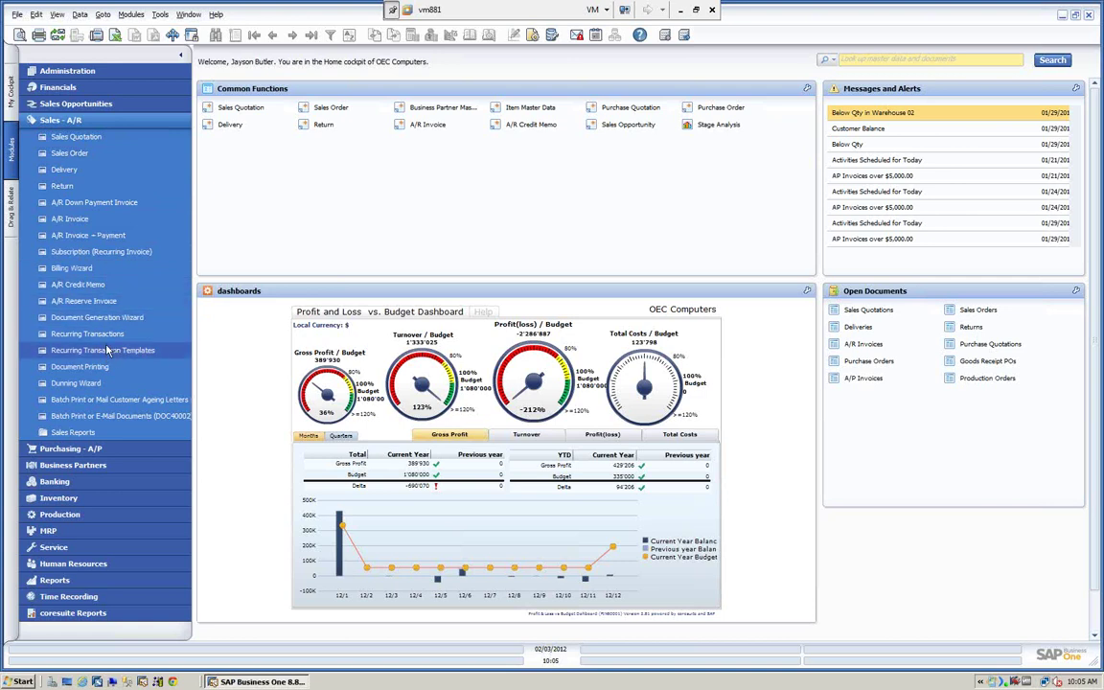
click(65, 121)
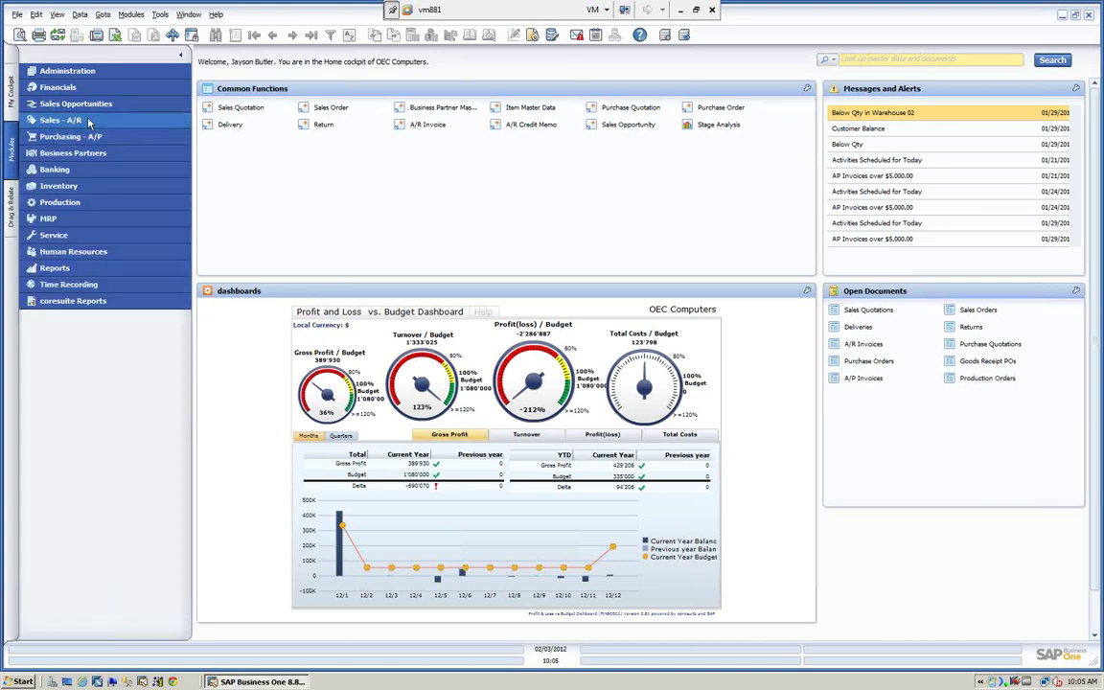
click(73, 137)
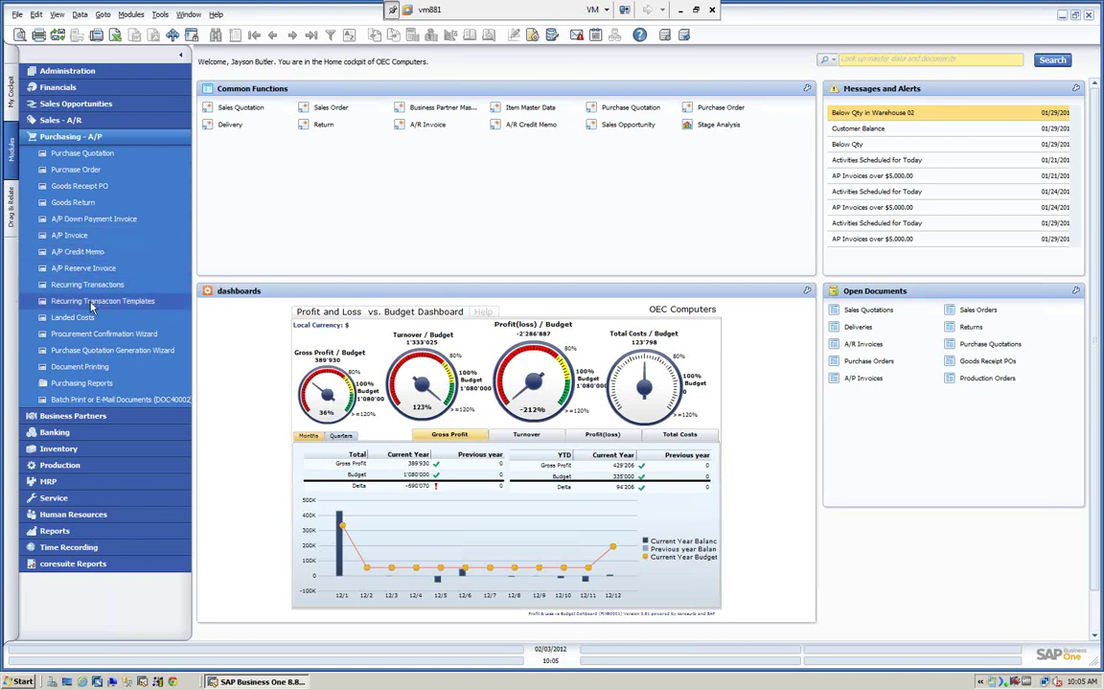
click(92, 303)
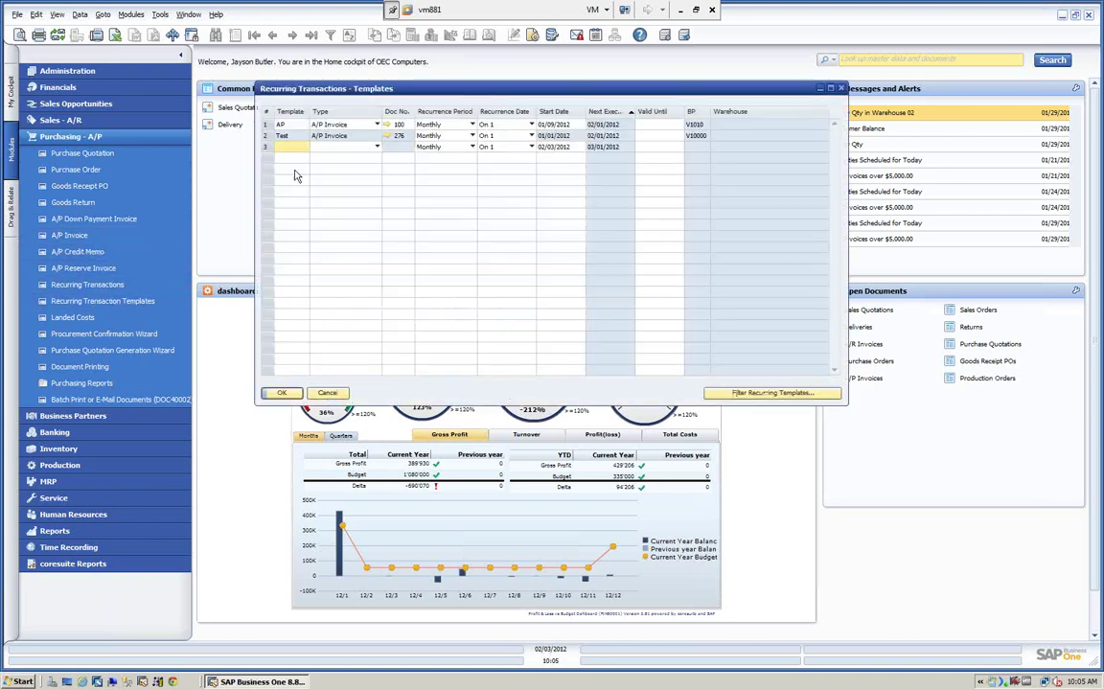
drag(482, 86, 455, 87)
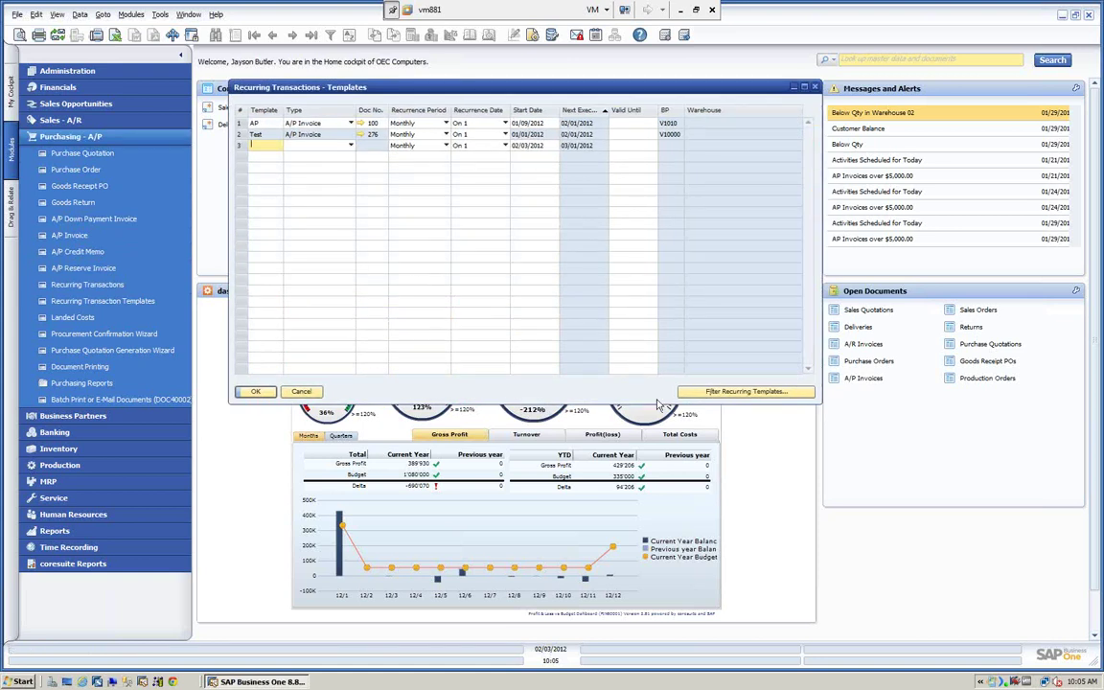
click(746, 392)
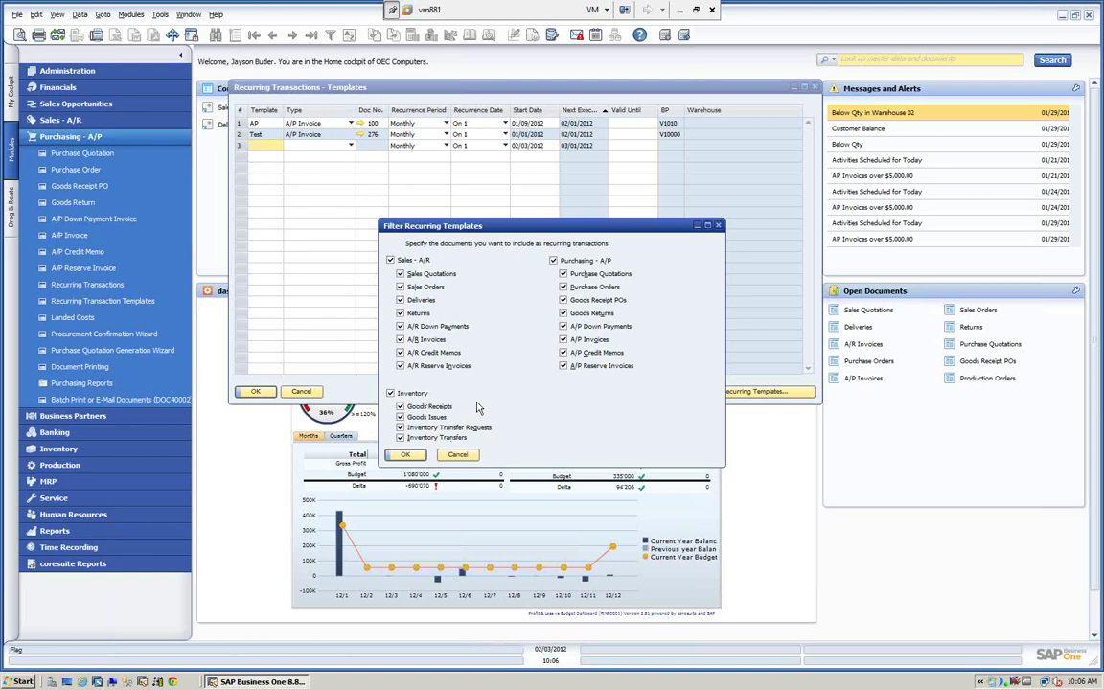
click(457, 454)
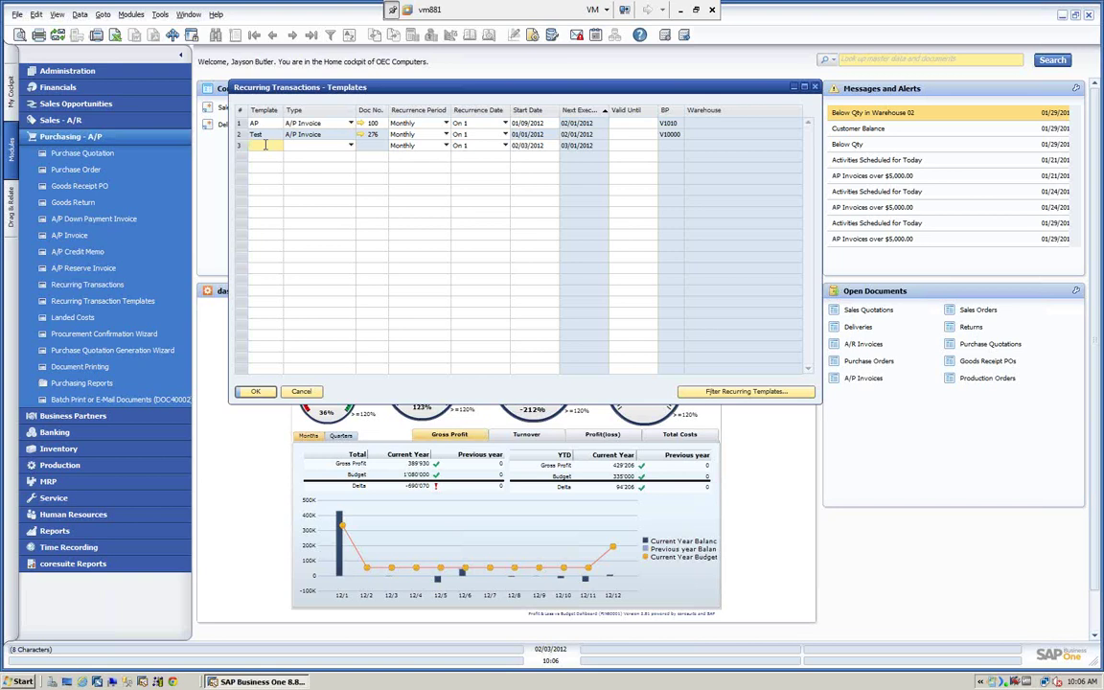
- Name the new recurring template Util and set its document type to A/P Invoice
text(Util)
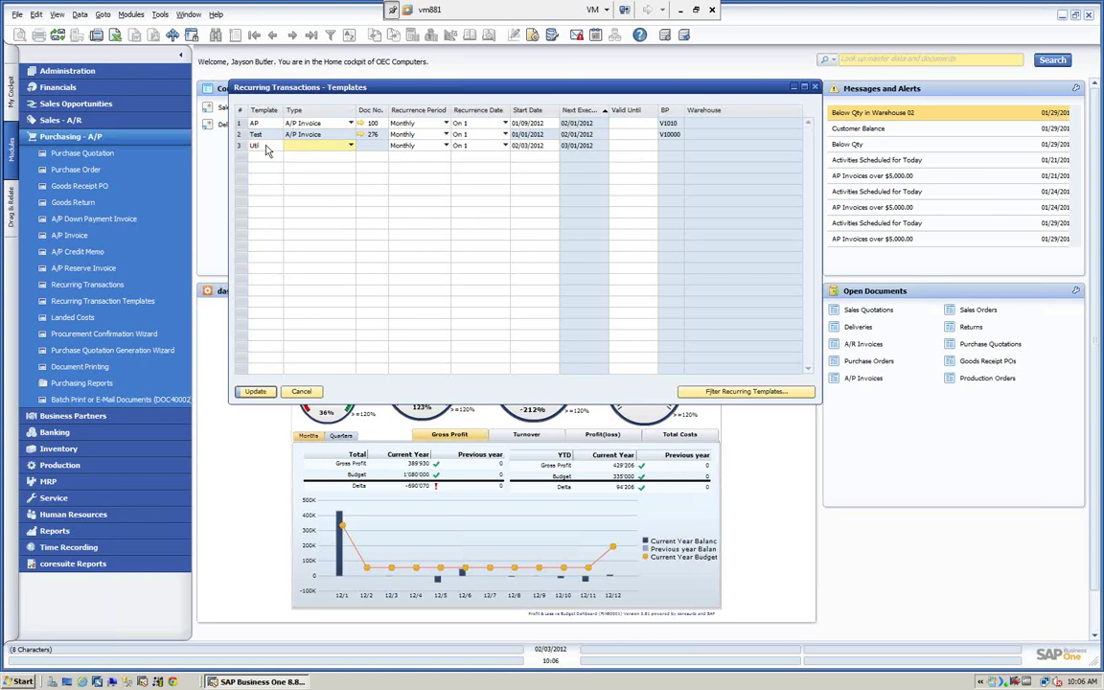
key(Tab)
click(351, 147)
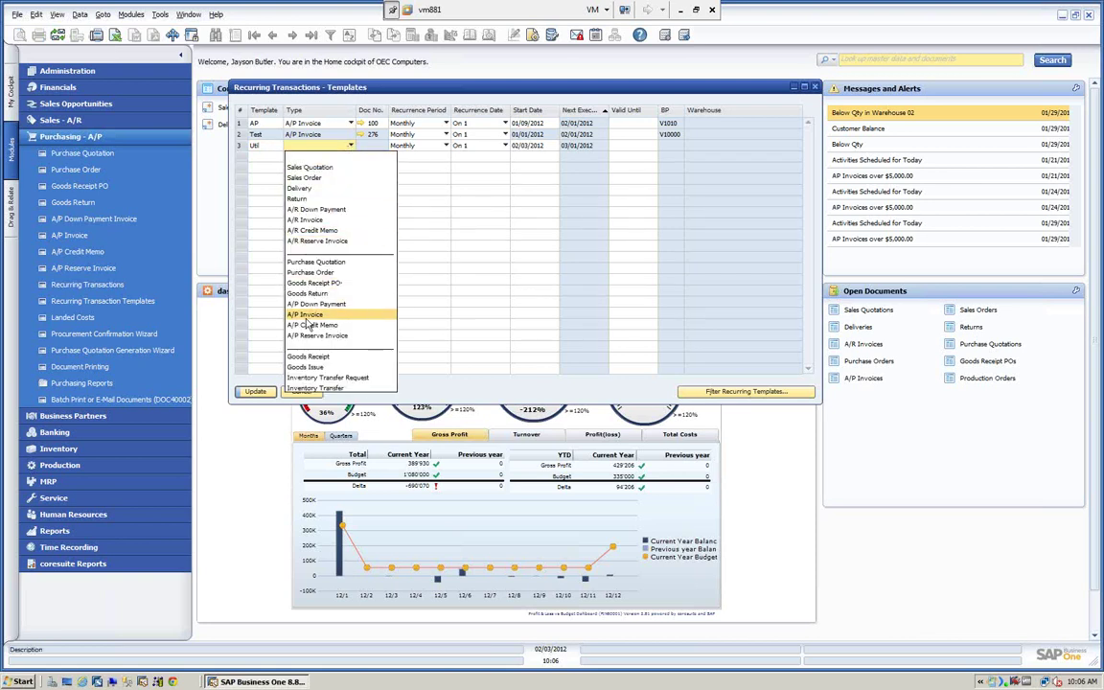
click(299, 315)
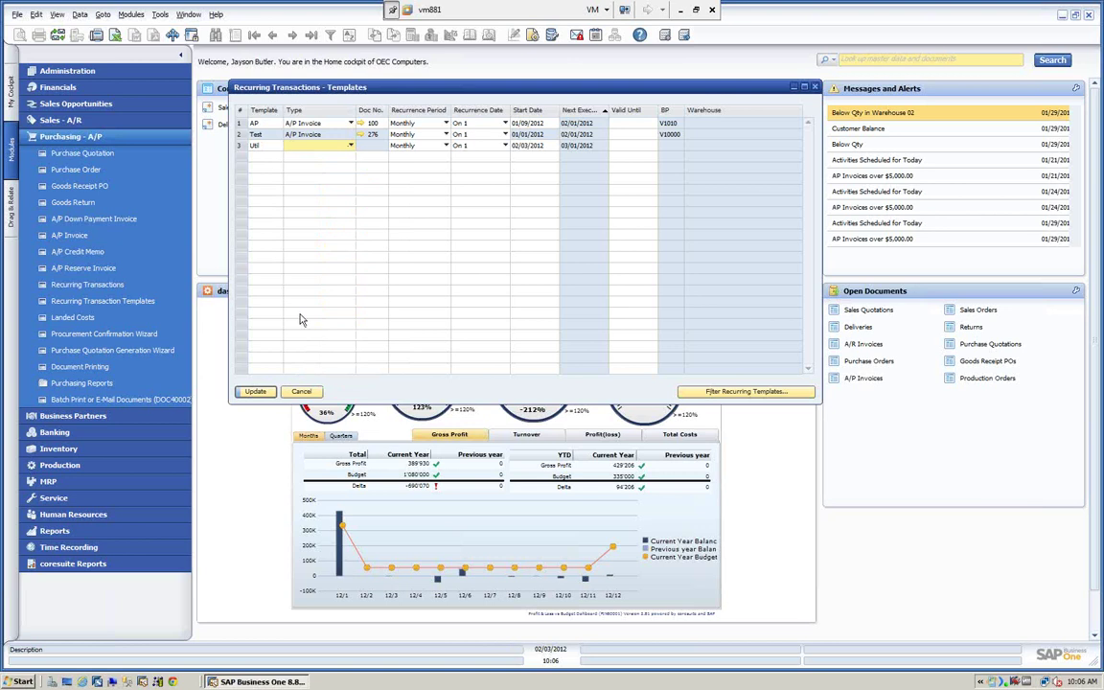
- Look up the draft documents for the Util template and start a new draft A/P invoice for it
click(372, 147)
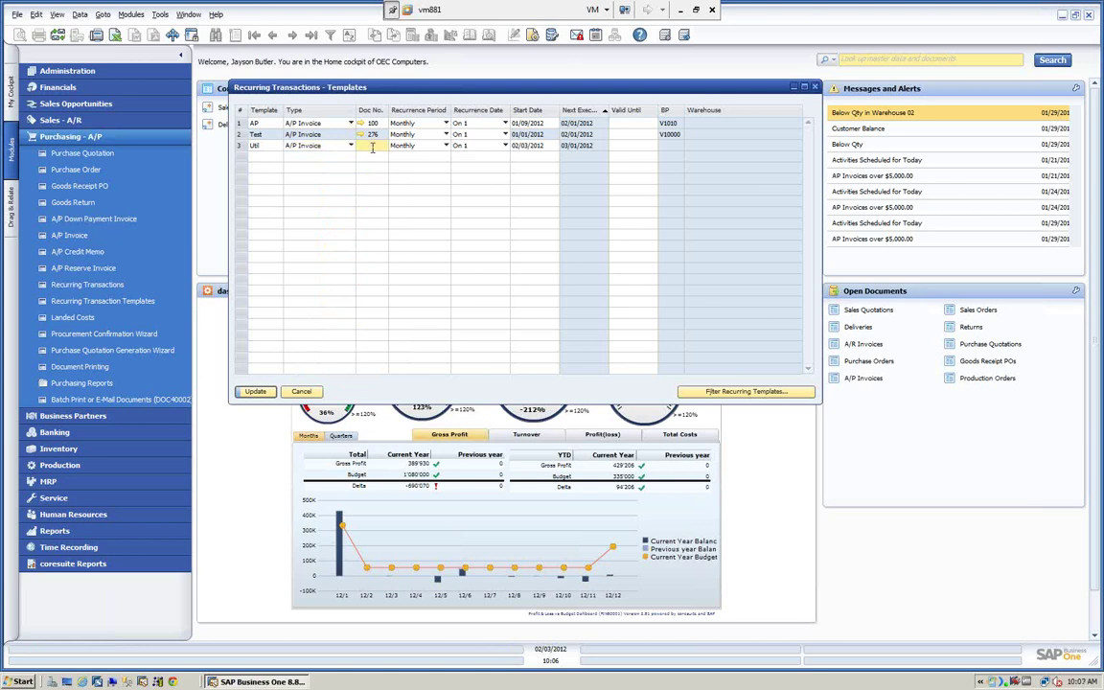
key(Tab)
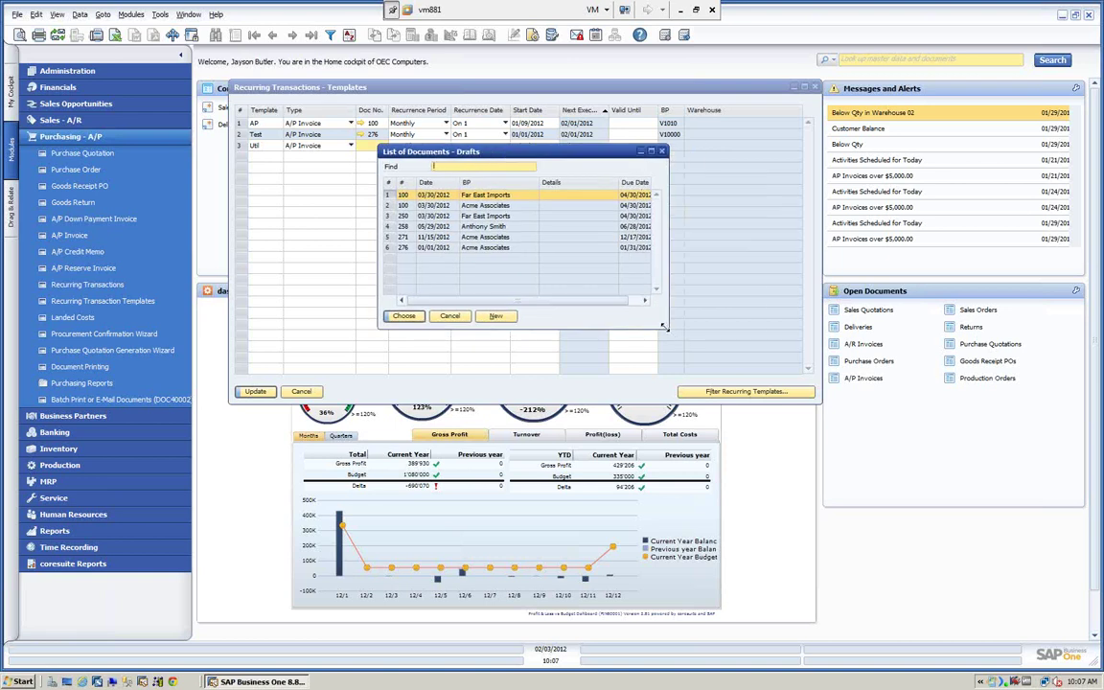
drag(664, 327, 735, 449)
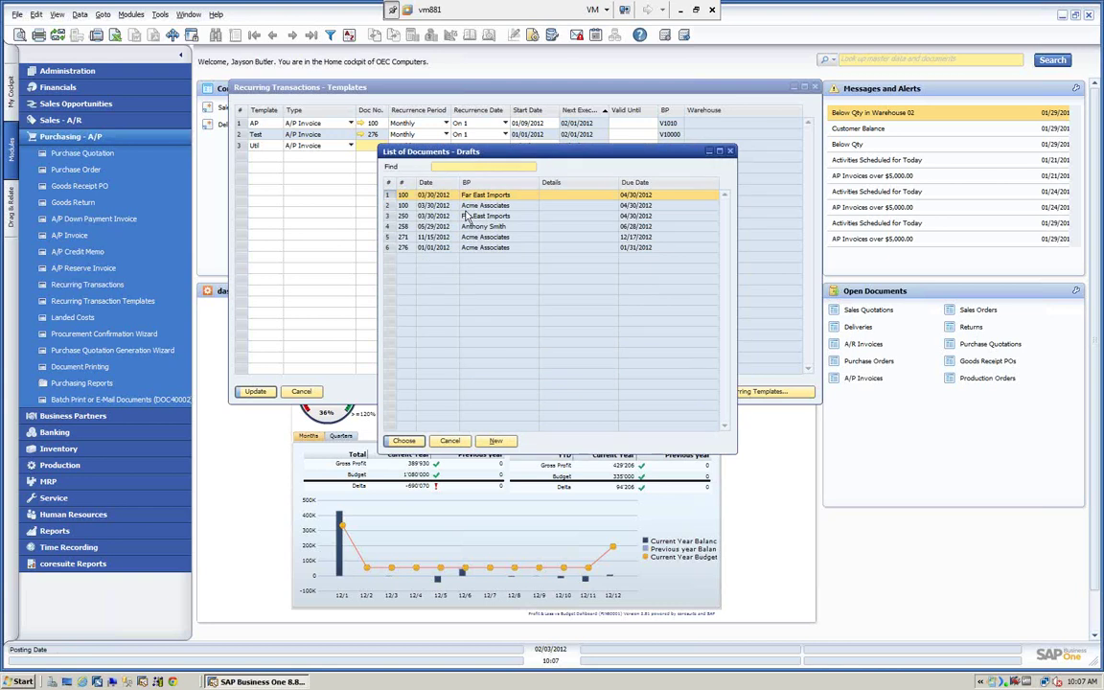
click(496, 441)
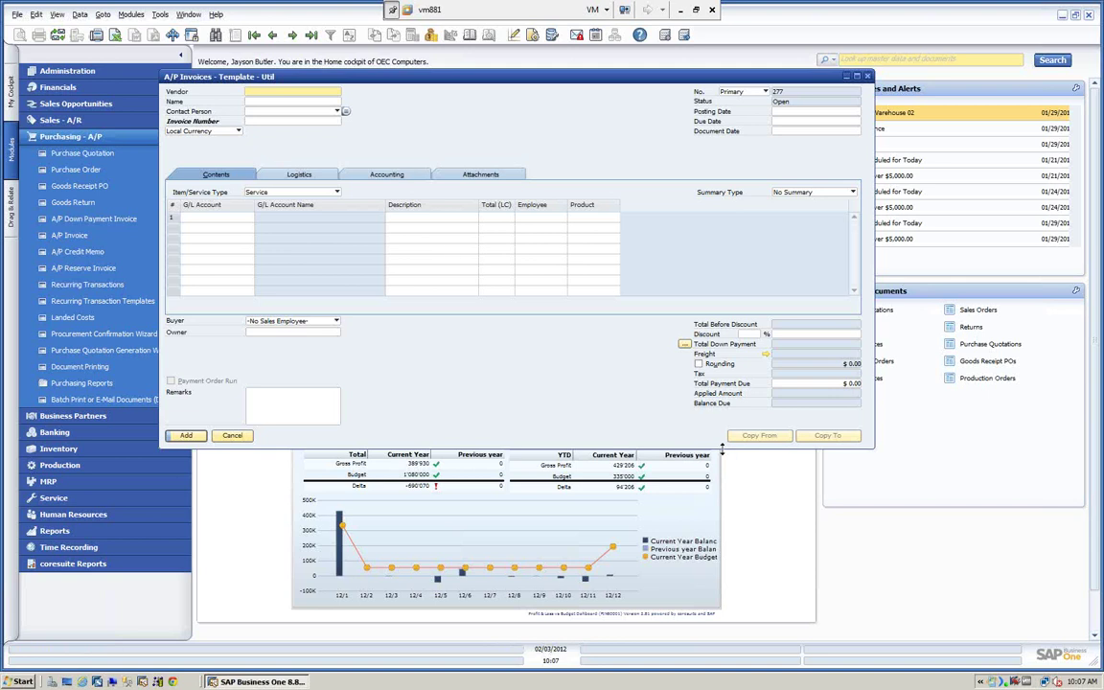
- Fill in the template invoice's header with vendor Far East Imports, invoice number Util and posting date 01/01/2012
drag(722, 448, 721, 509)
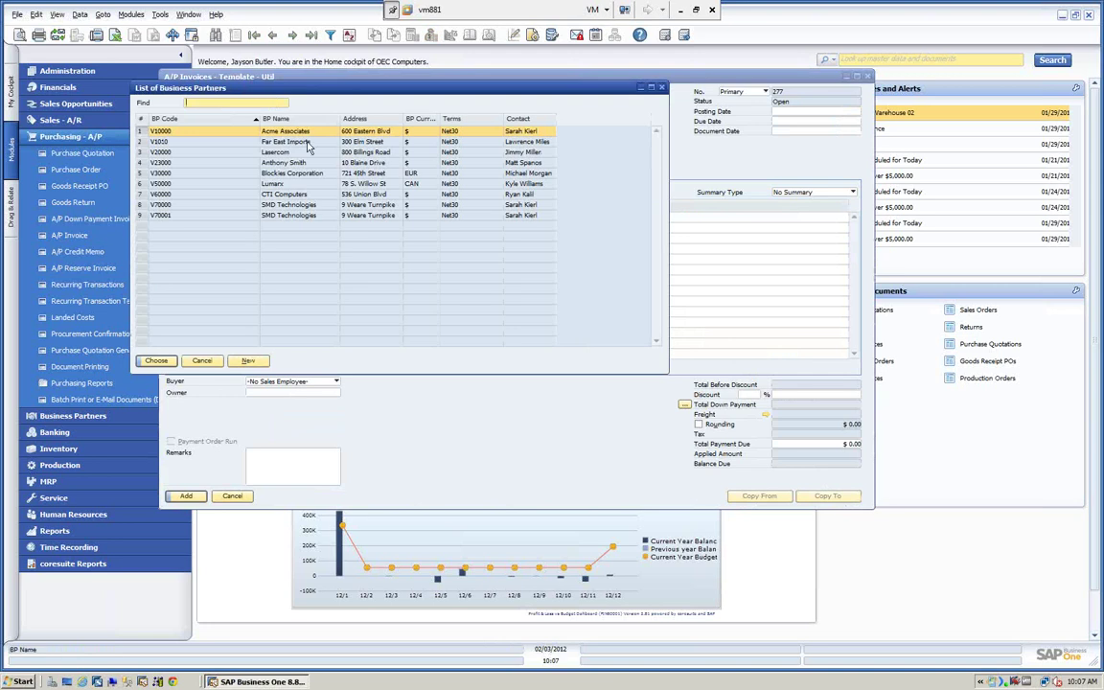
click(156, 361)
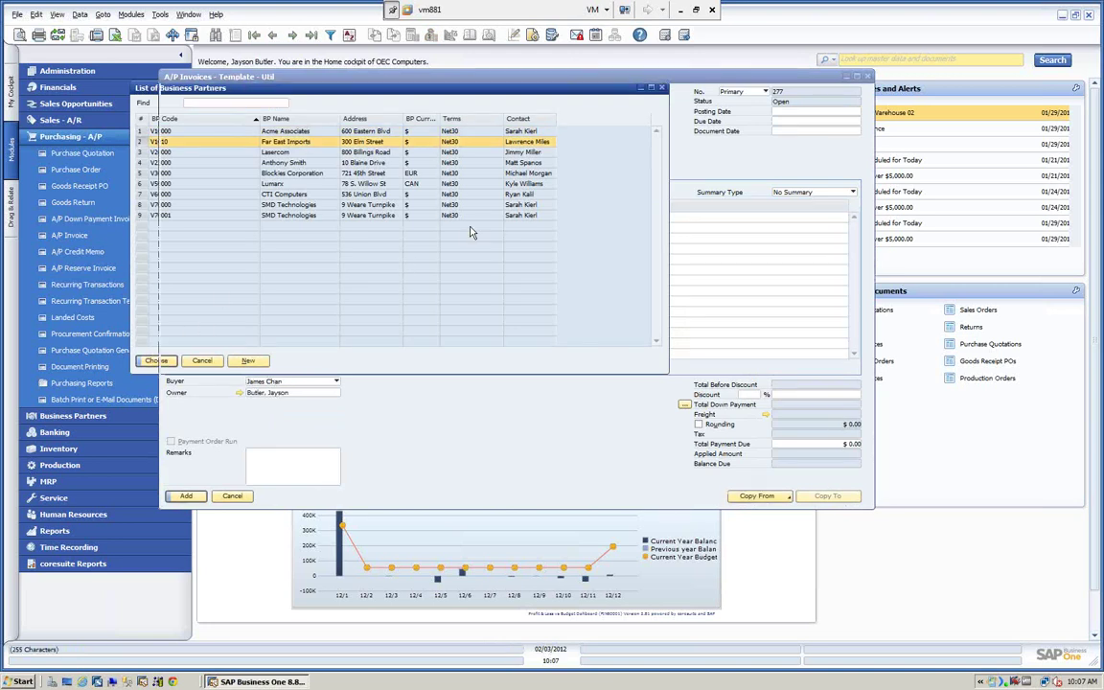
click(278, 121)
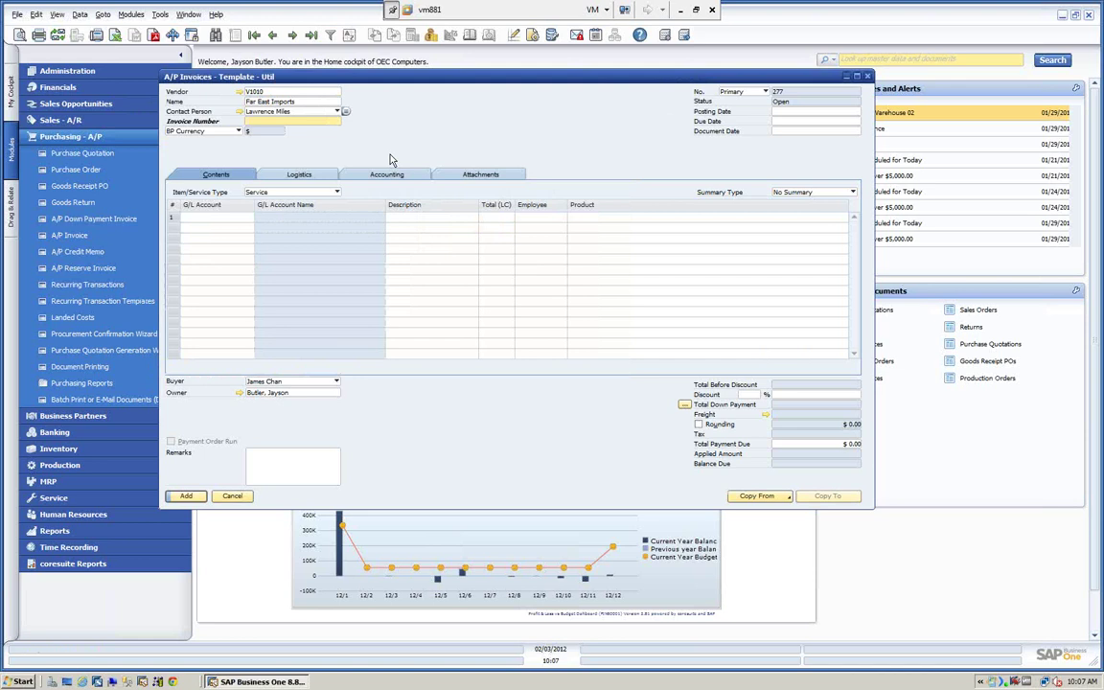
text(Util)
click(786, 112)
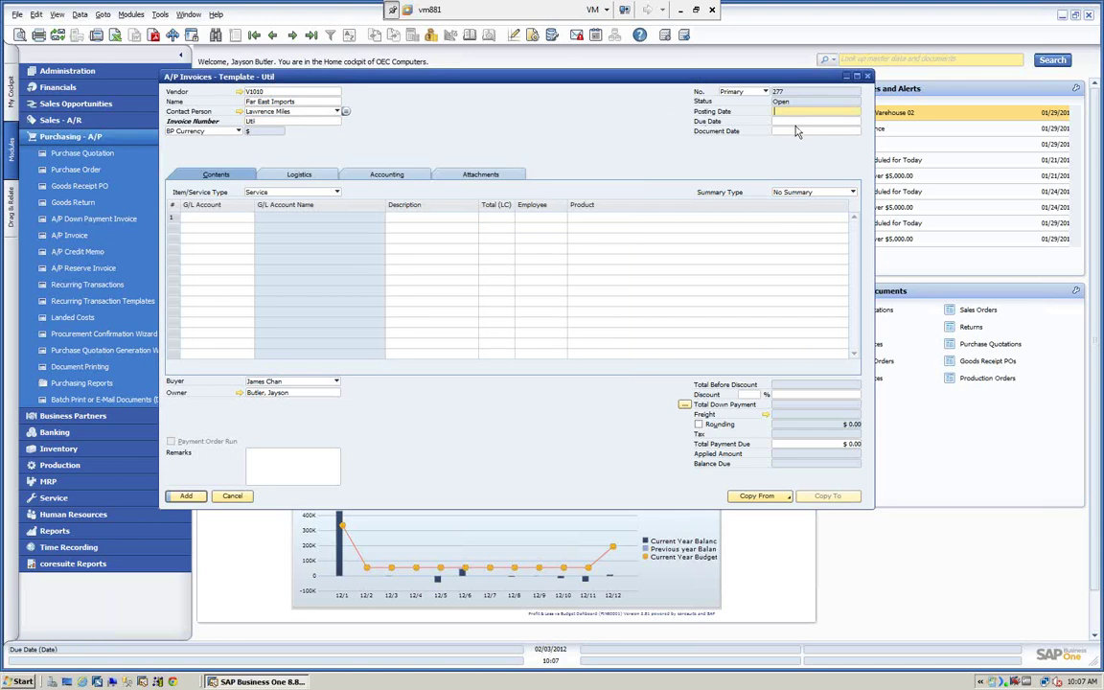
text(0103)
text(12)
key(Tab)
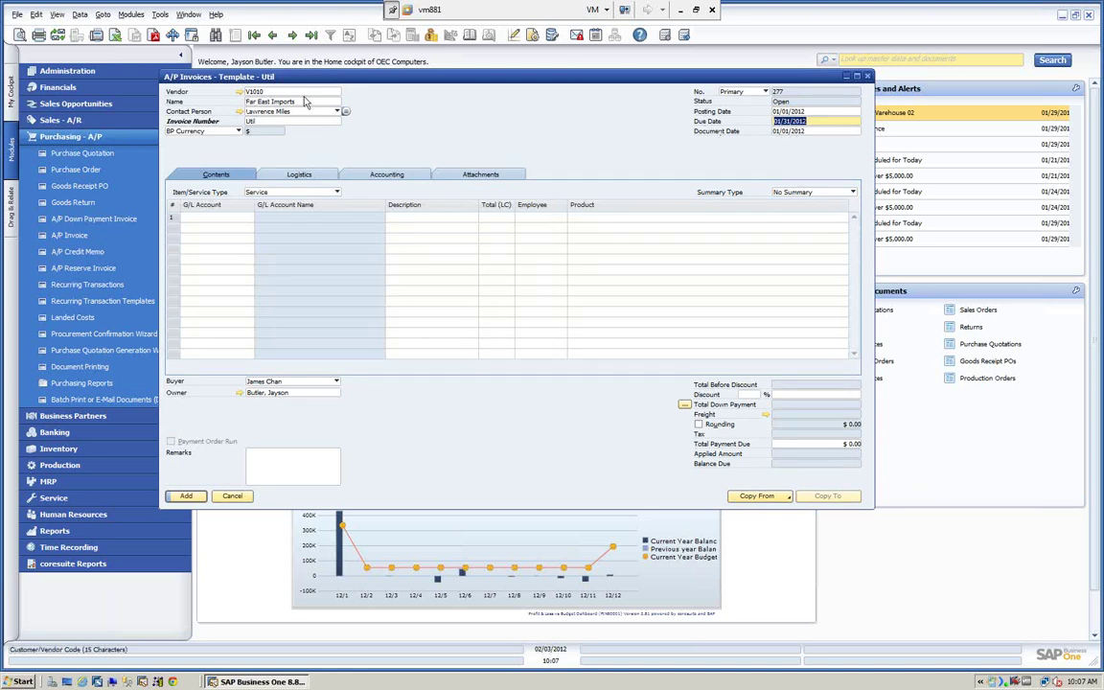
- Add the Utilities (HO, USA, GA) account as the first invoice line with a total of $15,000.00
click(230, 228)
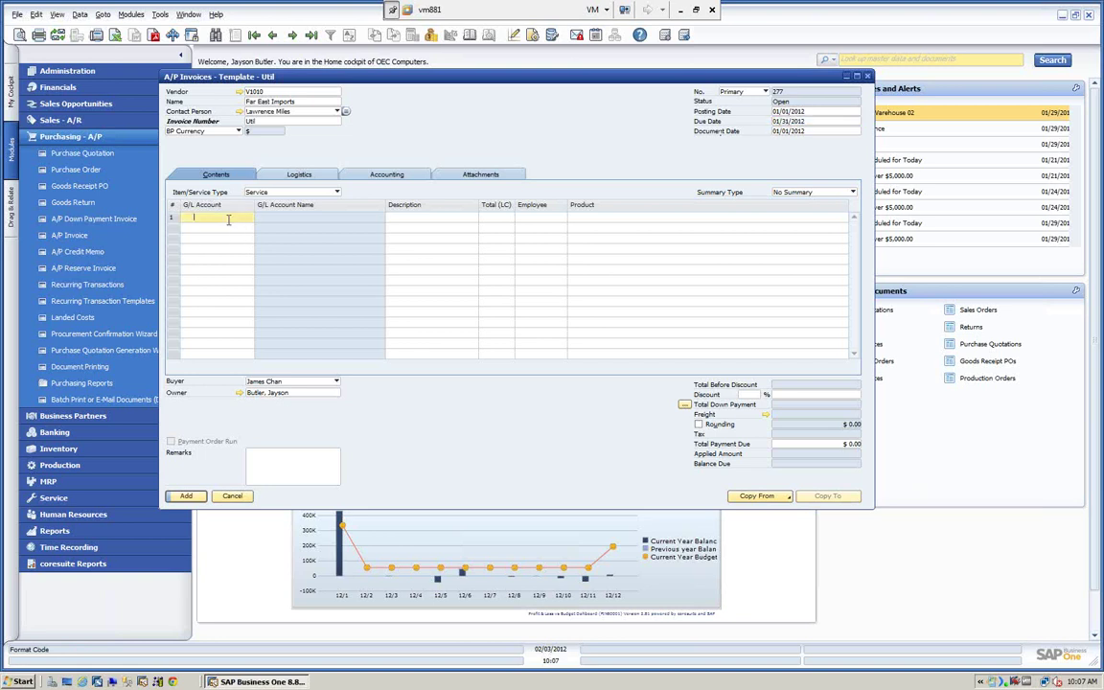
key(Tab)
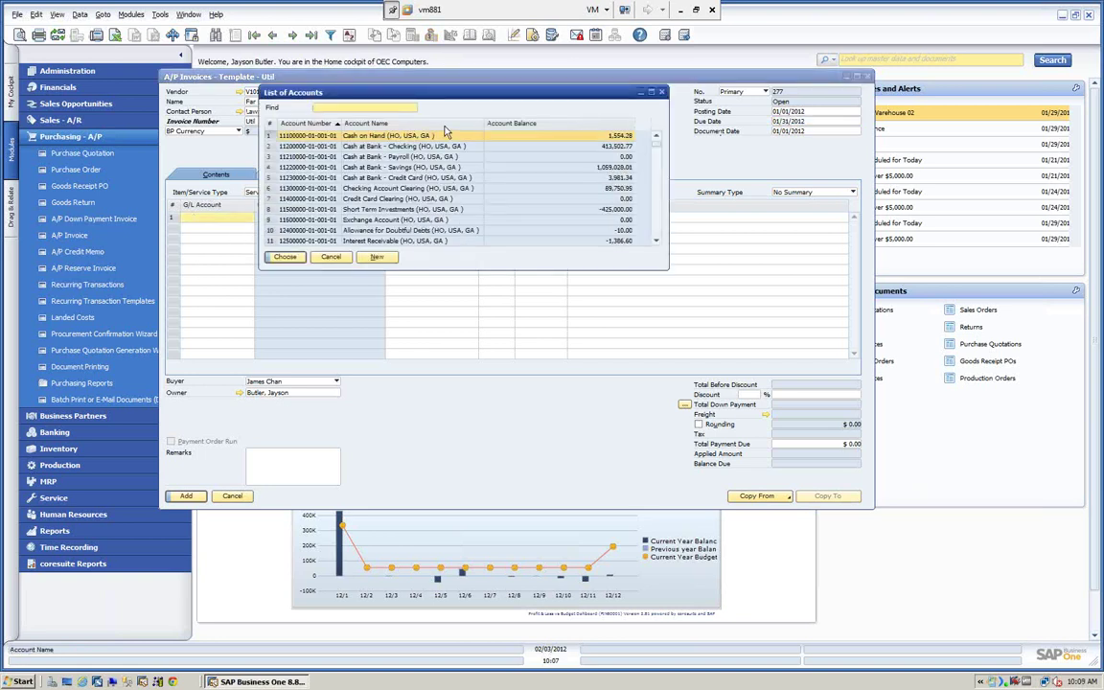
click(444, 125)
text(ut)
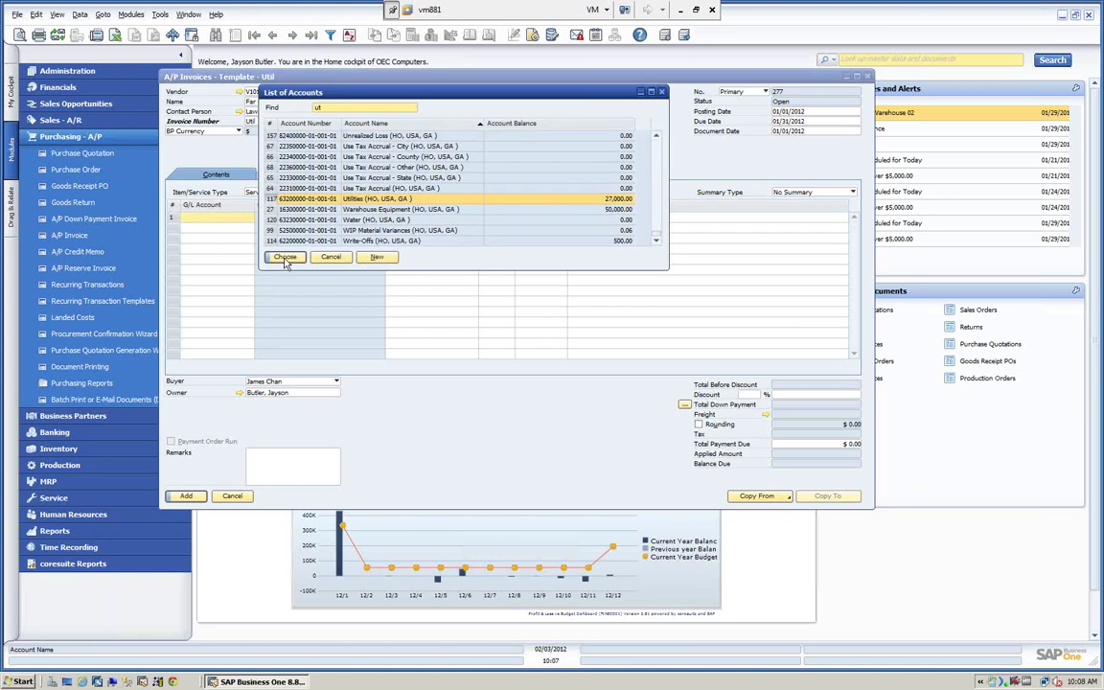
click(285, 257)
text(15,)
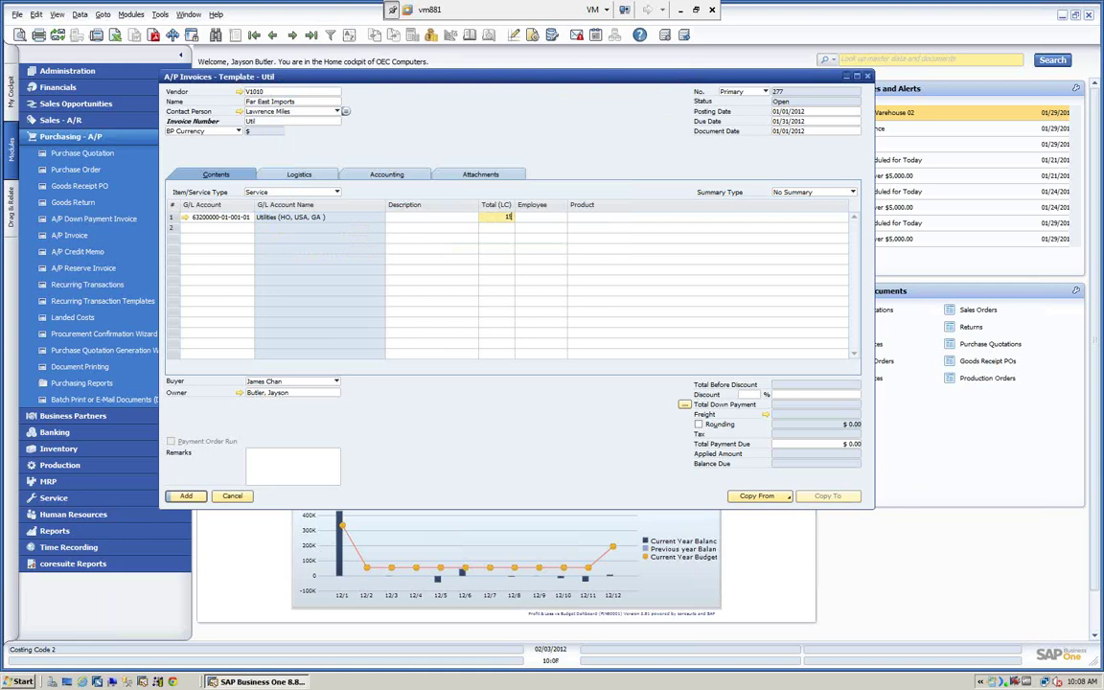
text(000)
key(Tab)
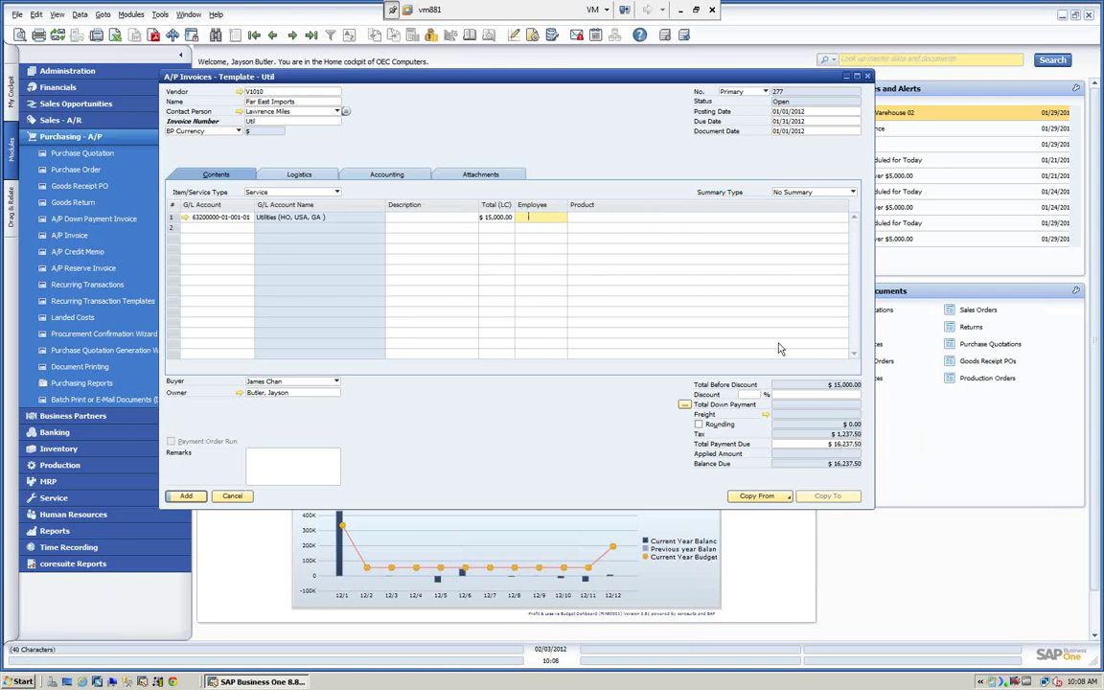
- Make the Tax Code column visible and active in the invoice's form settings for the line table
click(532, 36)
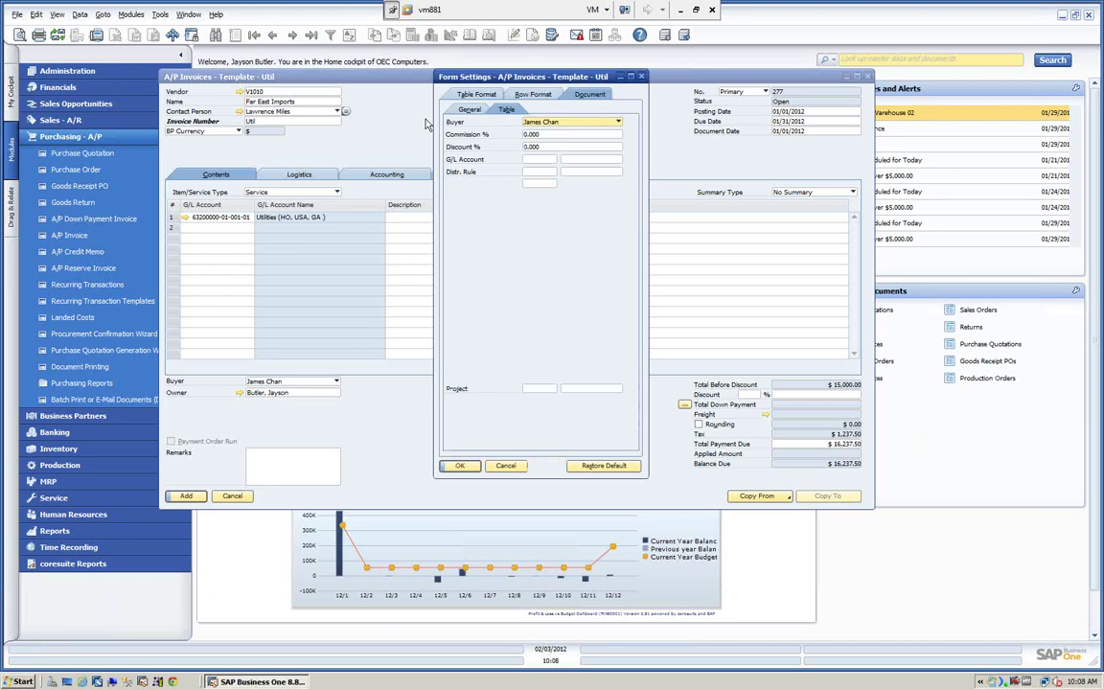
click(462, 95)
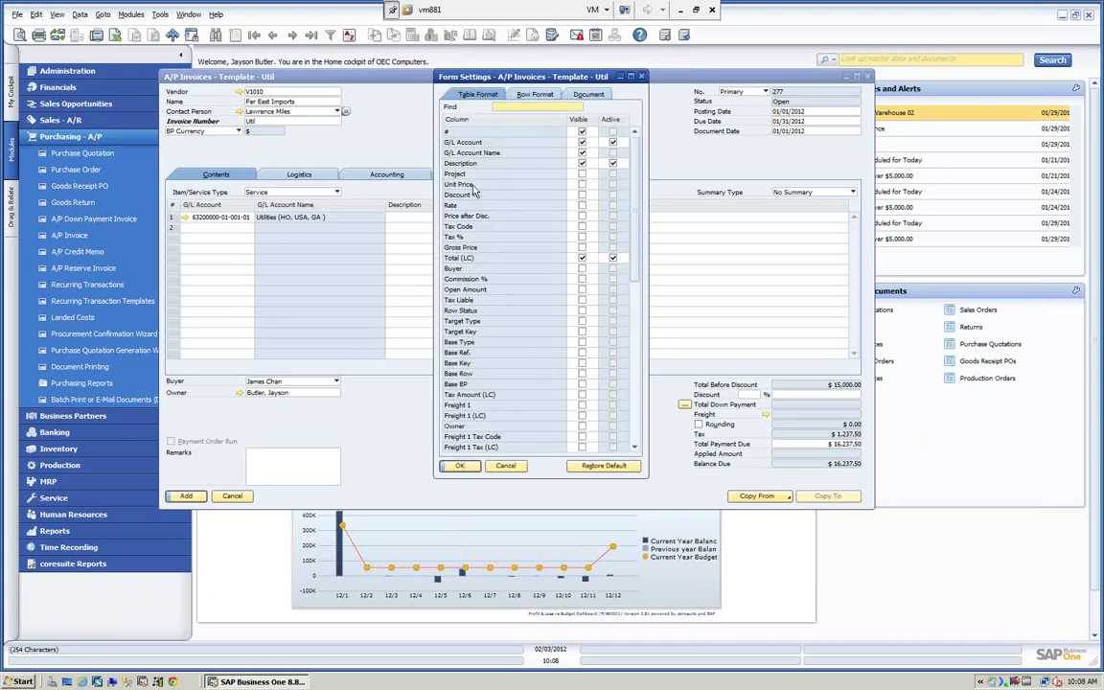
click(582, 227)
click(614, 226)
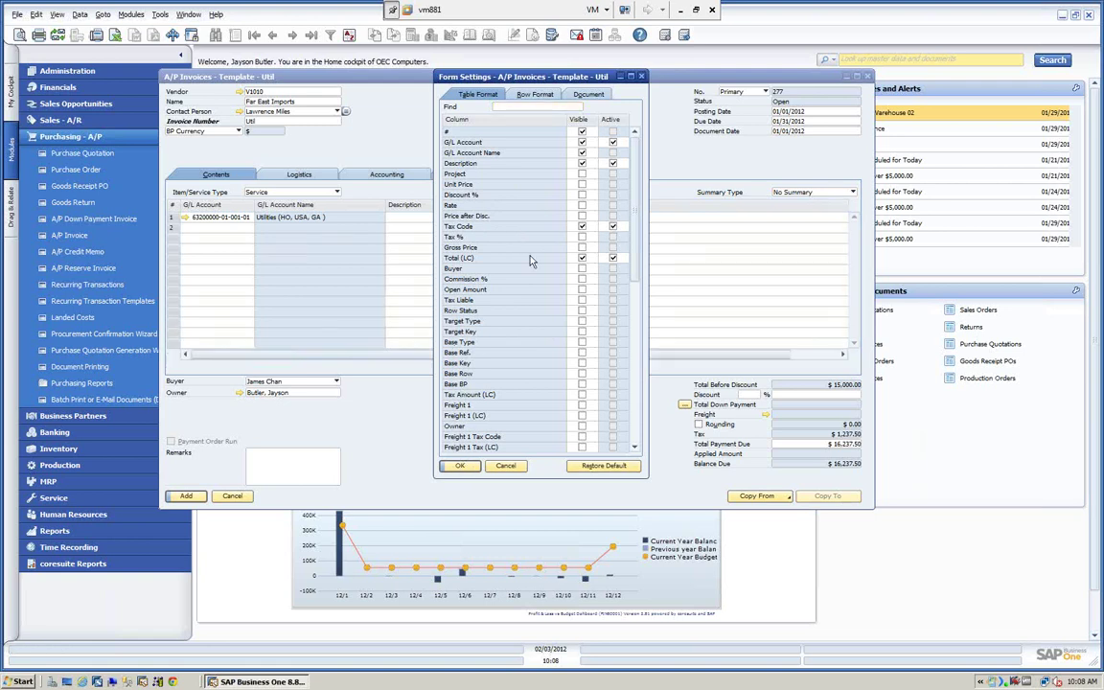
click(460, 465)
- Set the Utilities line's tax code to Exempt and add the template invoice
click(510, 216)
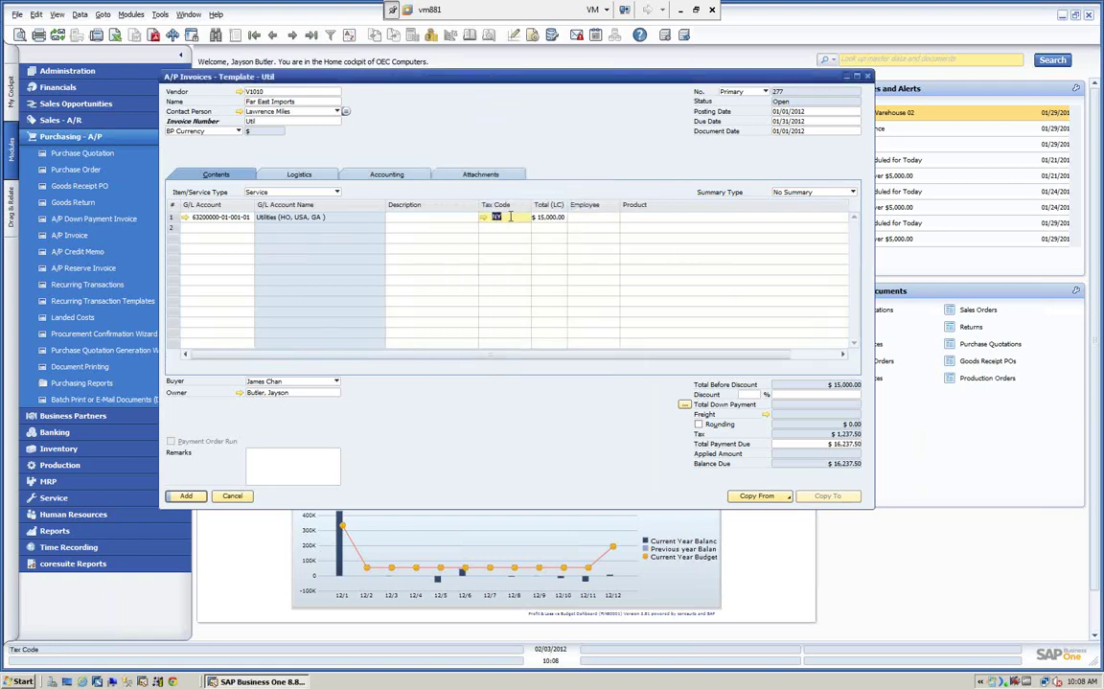
text(0)
key(Tab)
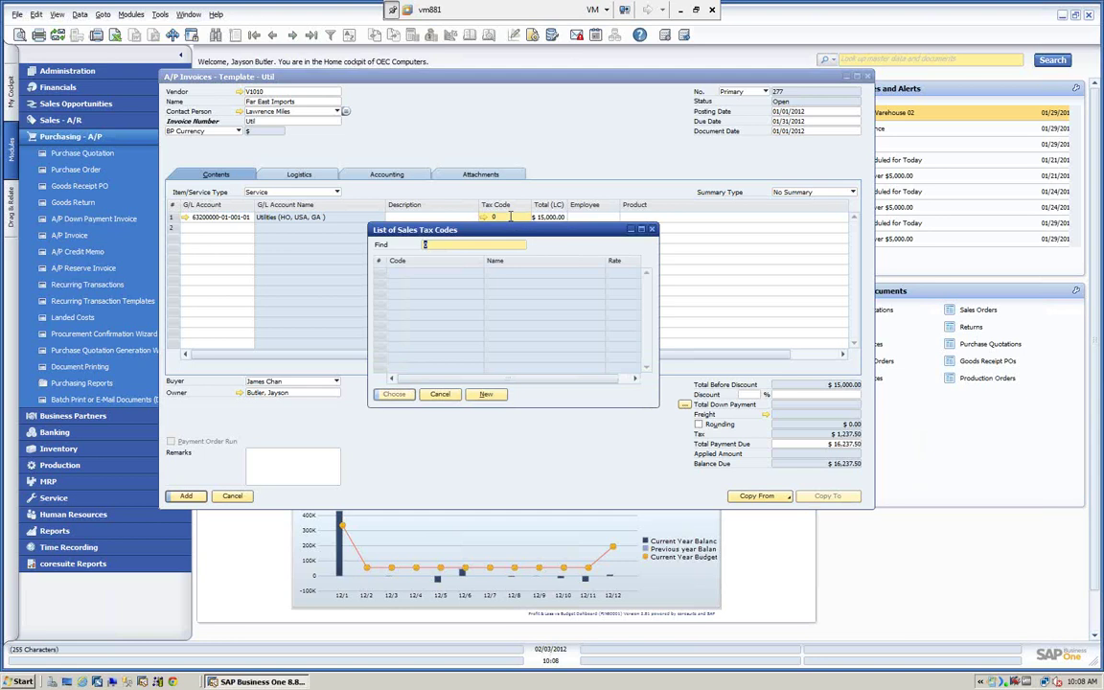
click(441, 395)
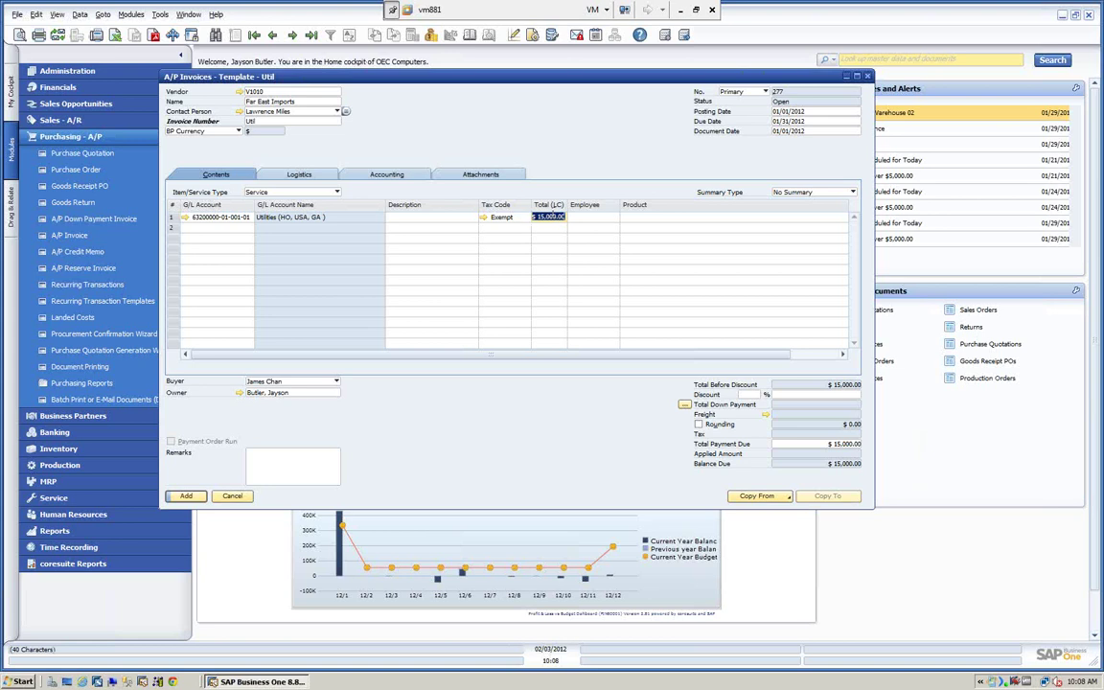
click(595, 223)
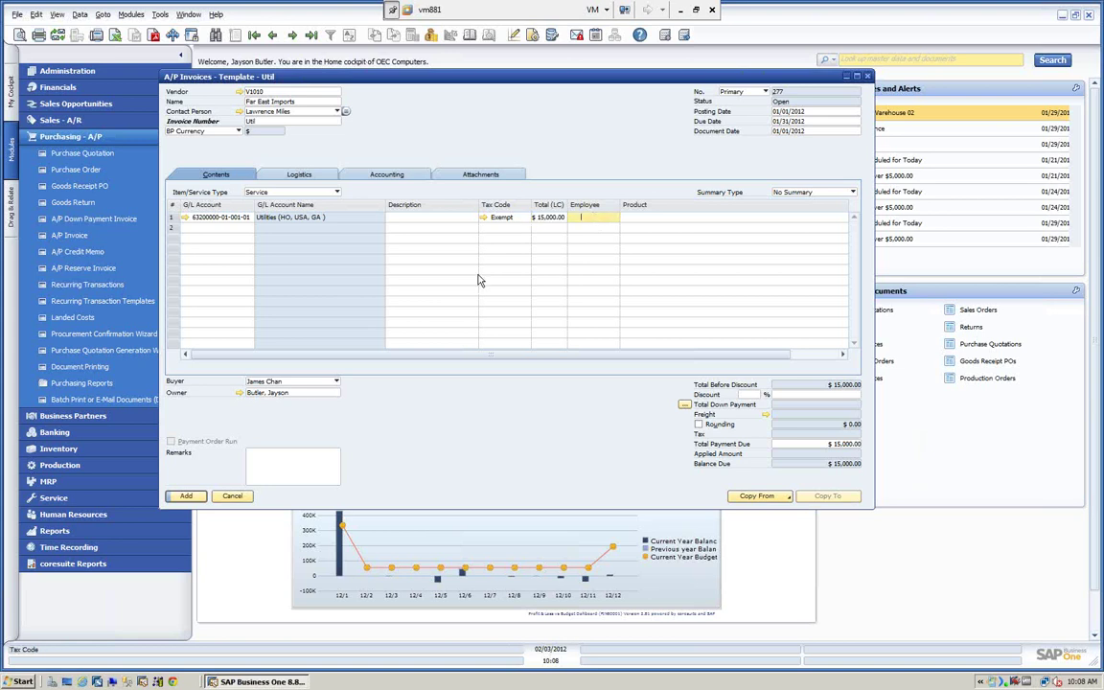
click(187, 497)
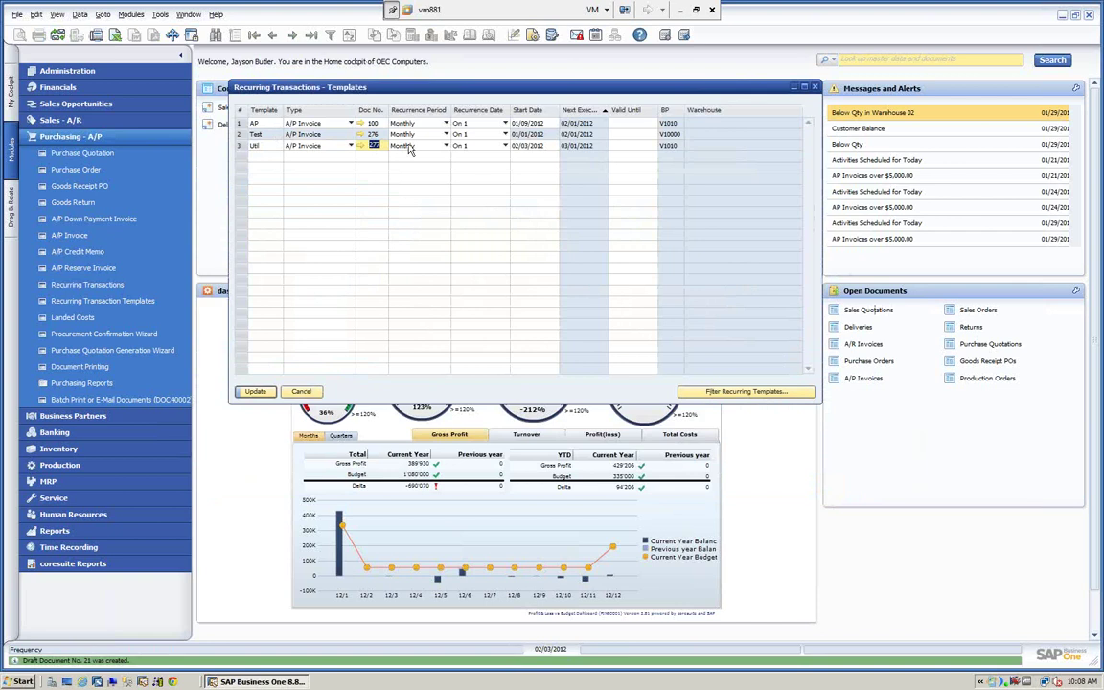
- Set the Util template to recur monthly on day 1 with a start date of 01/01/2012
key(Tab)
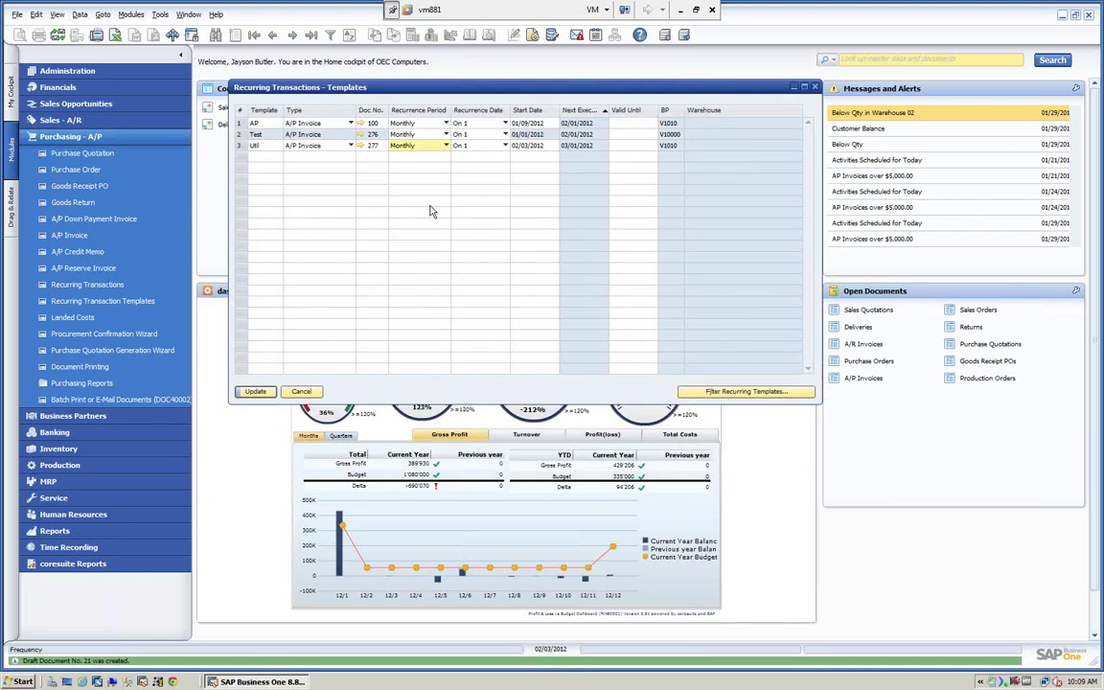
click(446, 146)
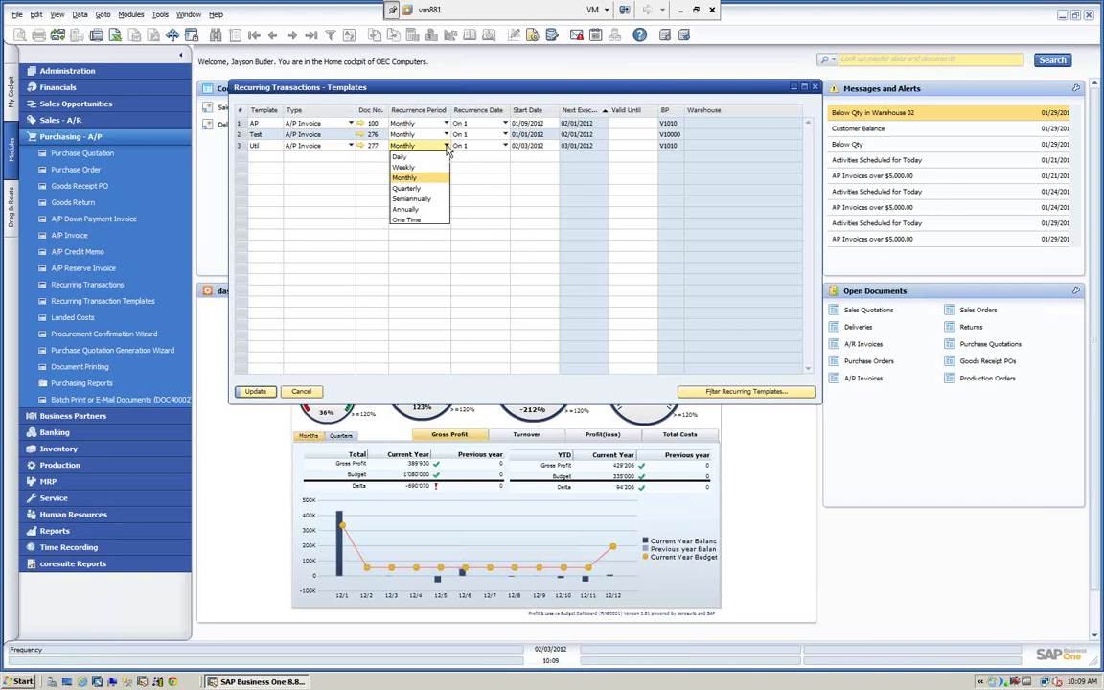
click(404, 177)
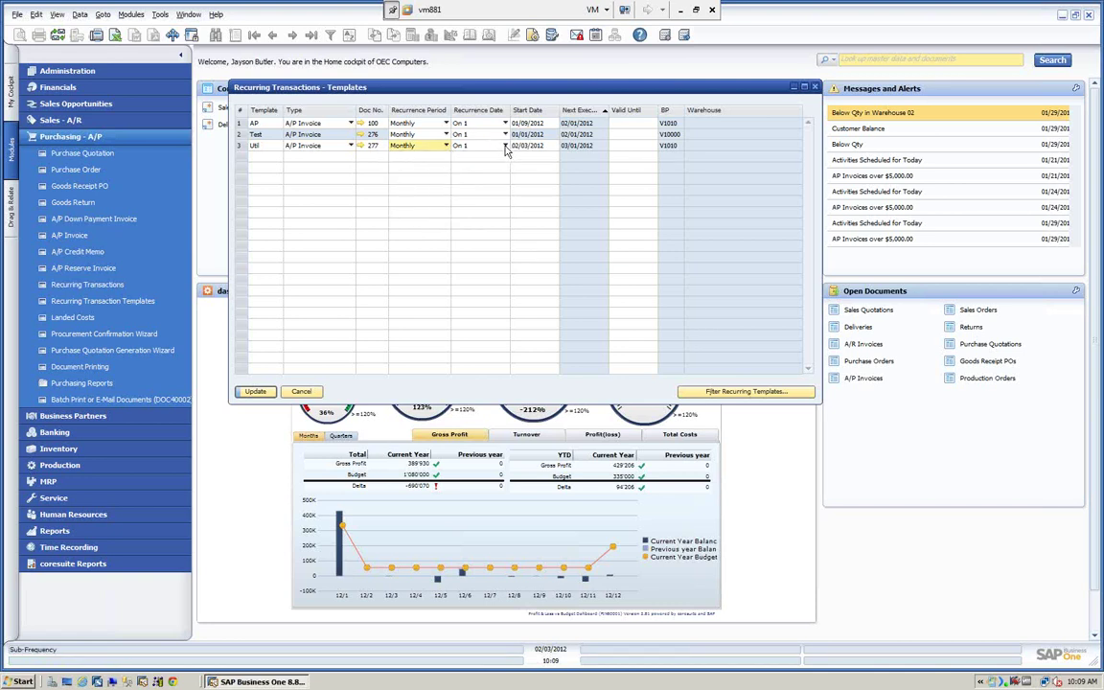
click(460, 145)
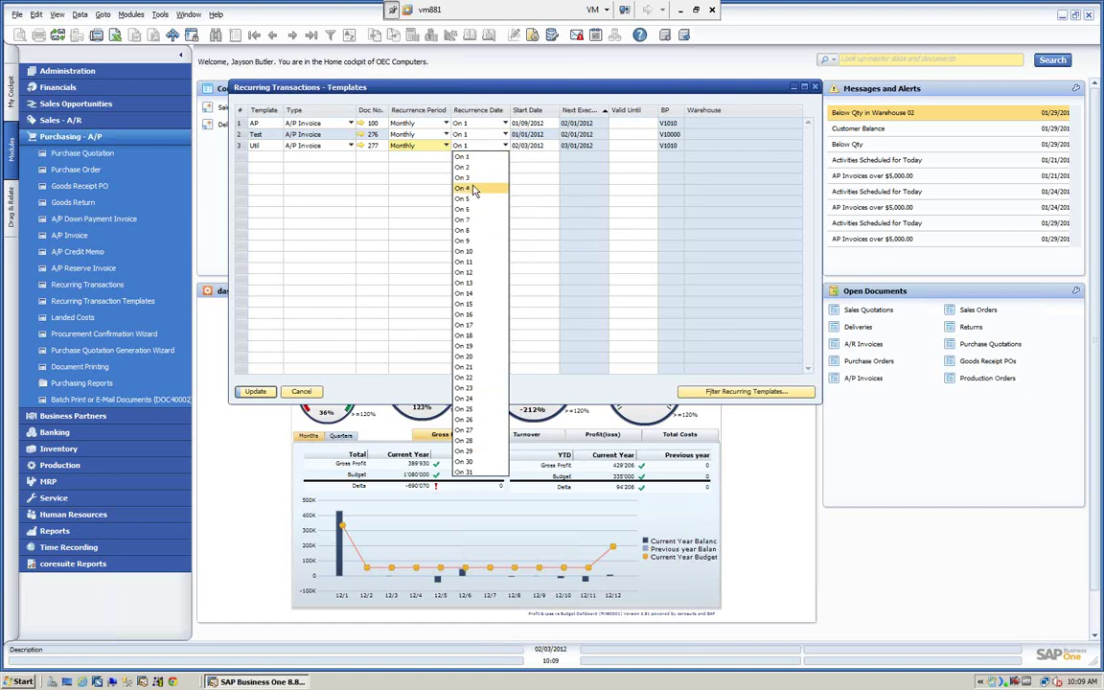
click(530, 151)
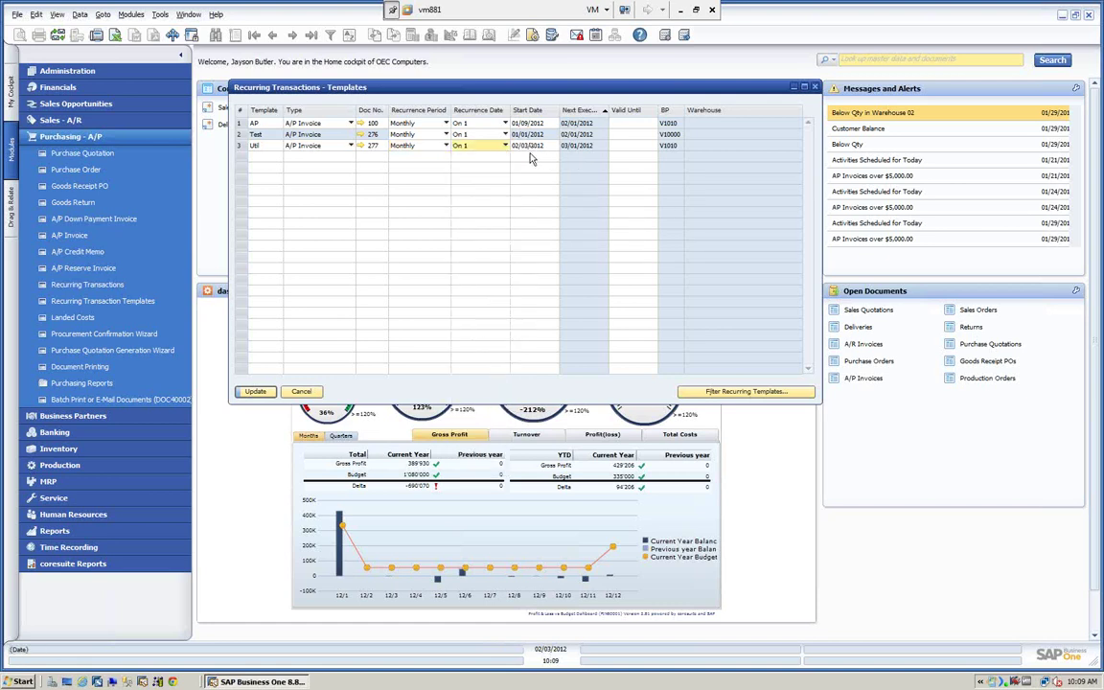
key(Tab)
text(01/01/)
key(Tab)
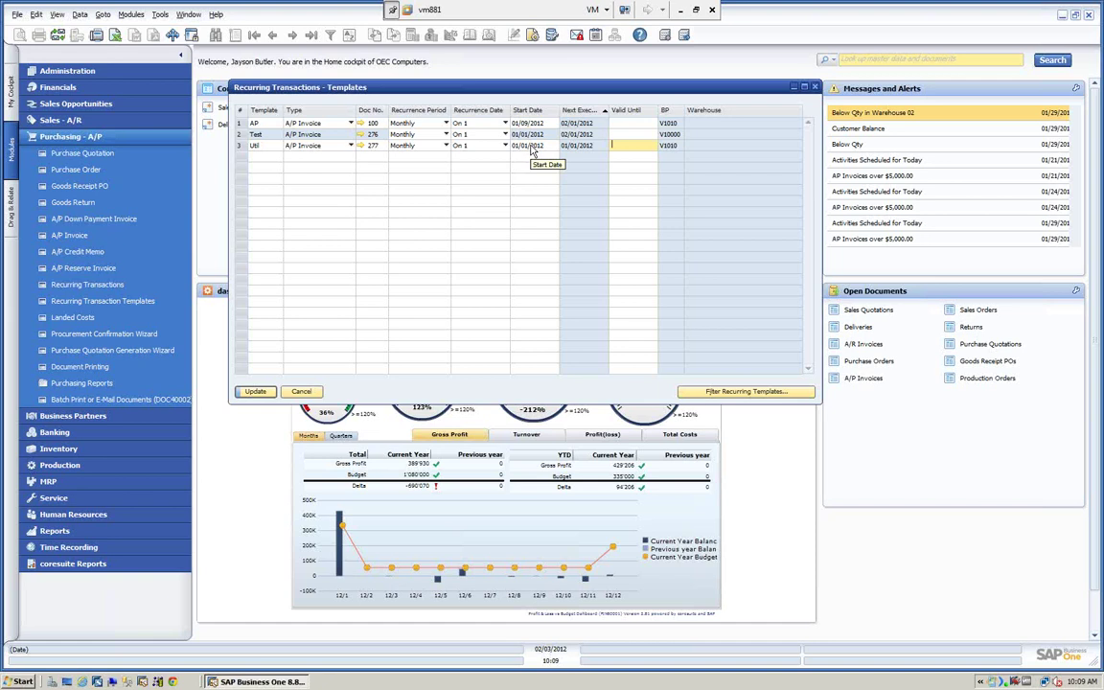
- Save the recurring templates, accepting the start date earlier than today, and close the template list
click(305, 122)
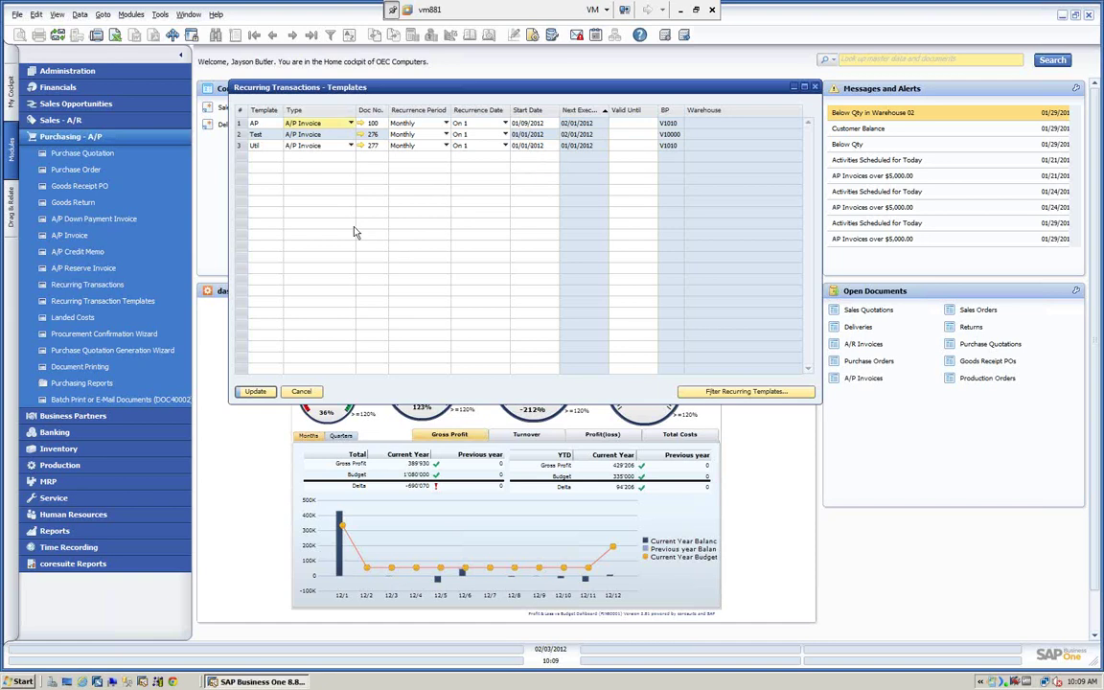
click(254, 391)
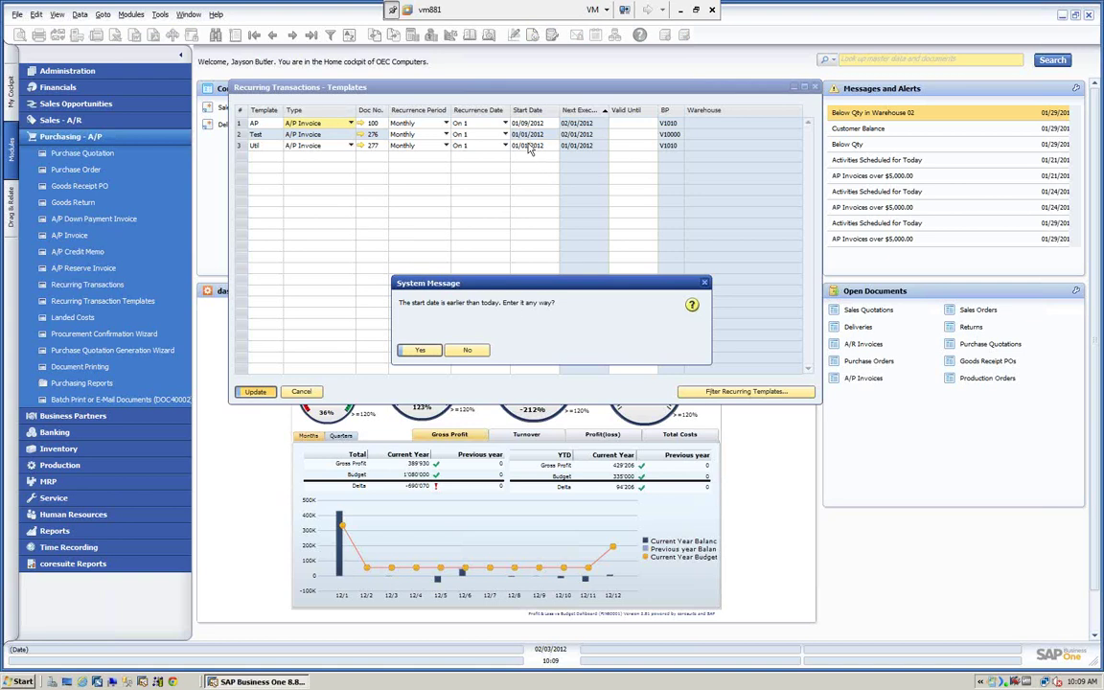
click(421, 351)
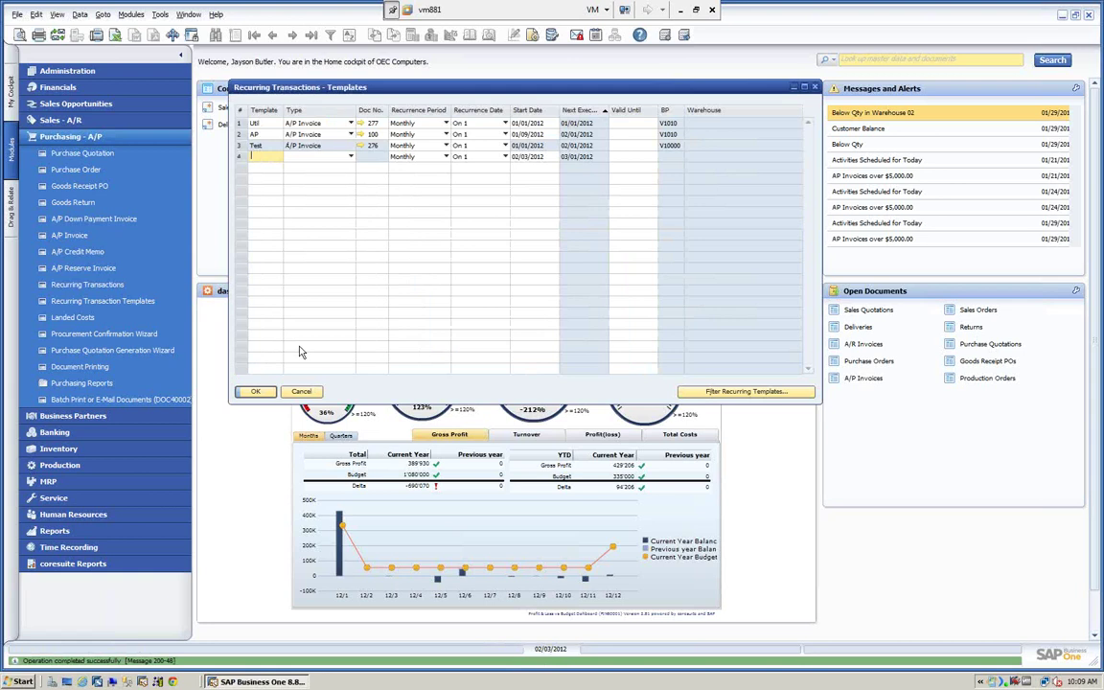
click(301, 392)
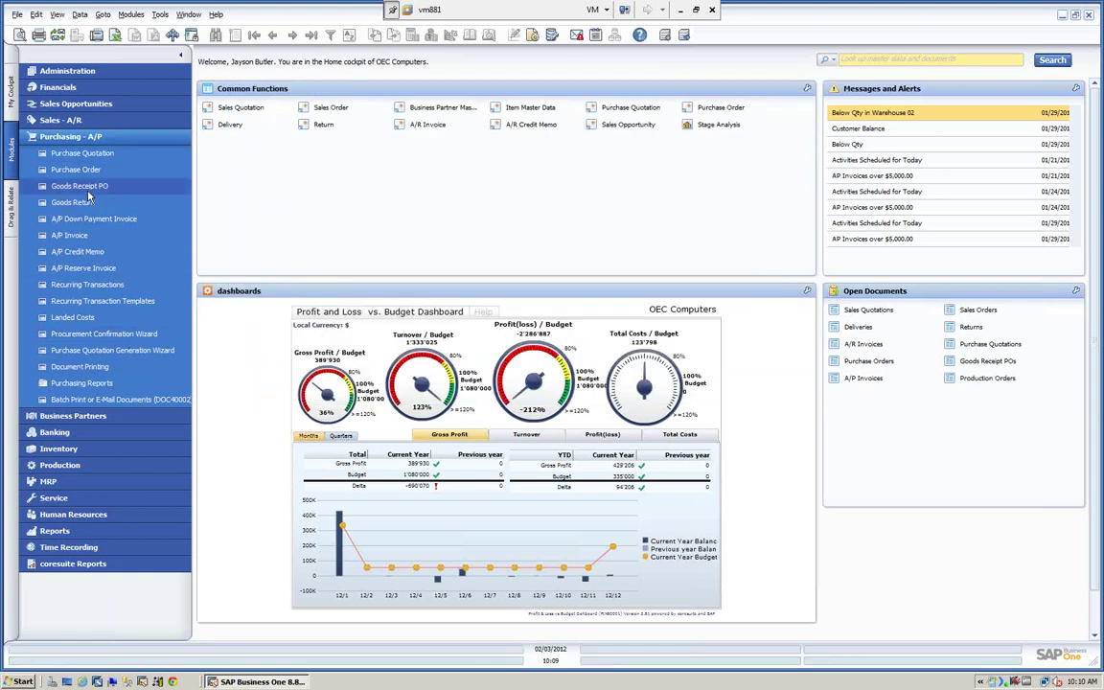
- Enable displaying recurring transactions on execution at session start in the general settings for services, and save the change
click(64, 71)
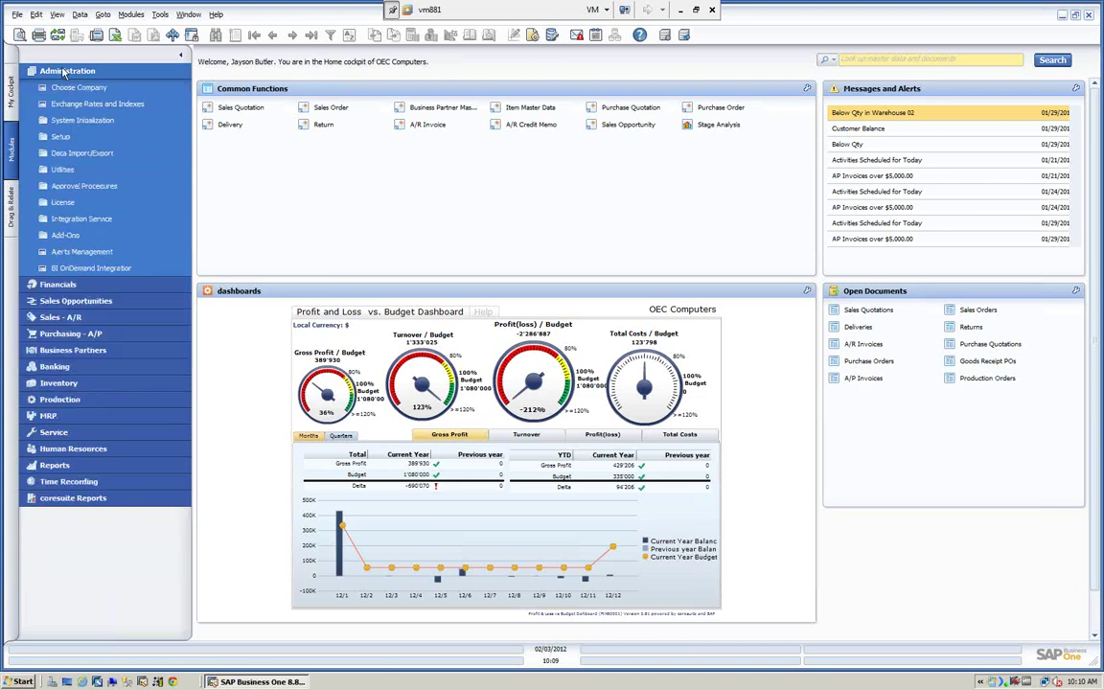
click(72, 120)
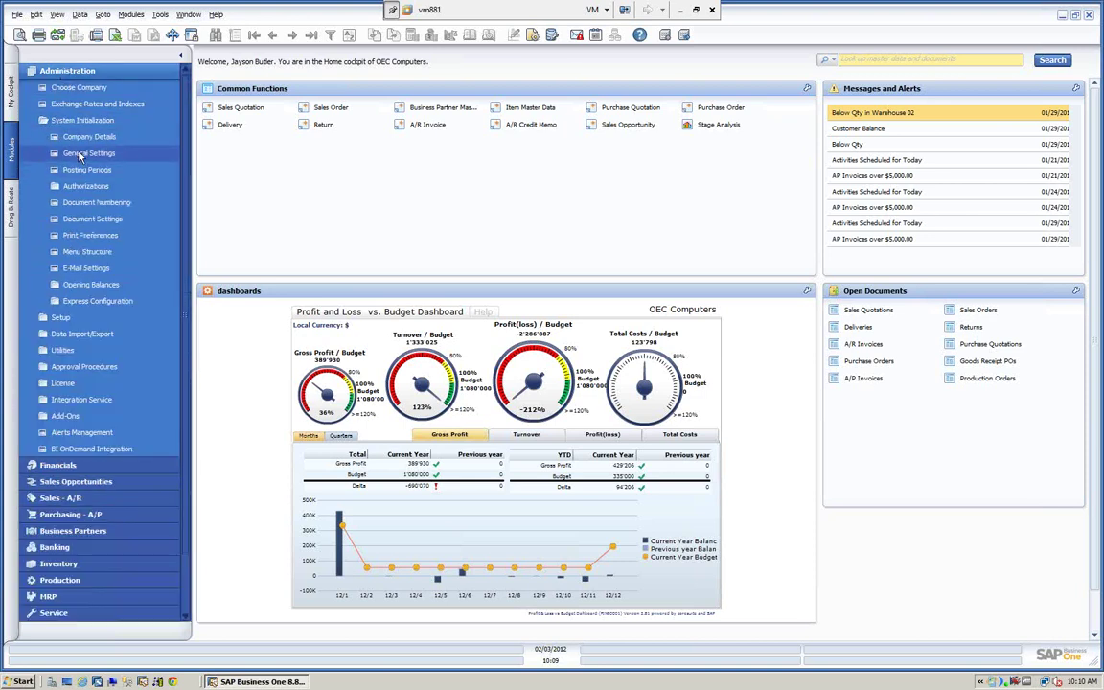
click(81, 156)
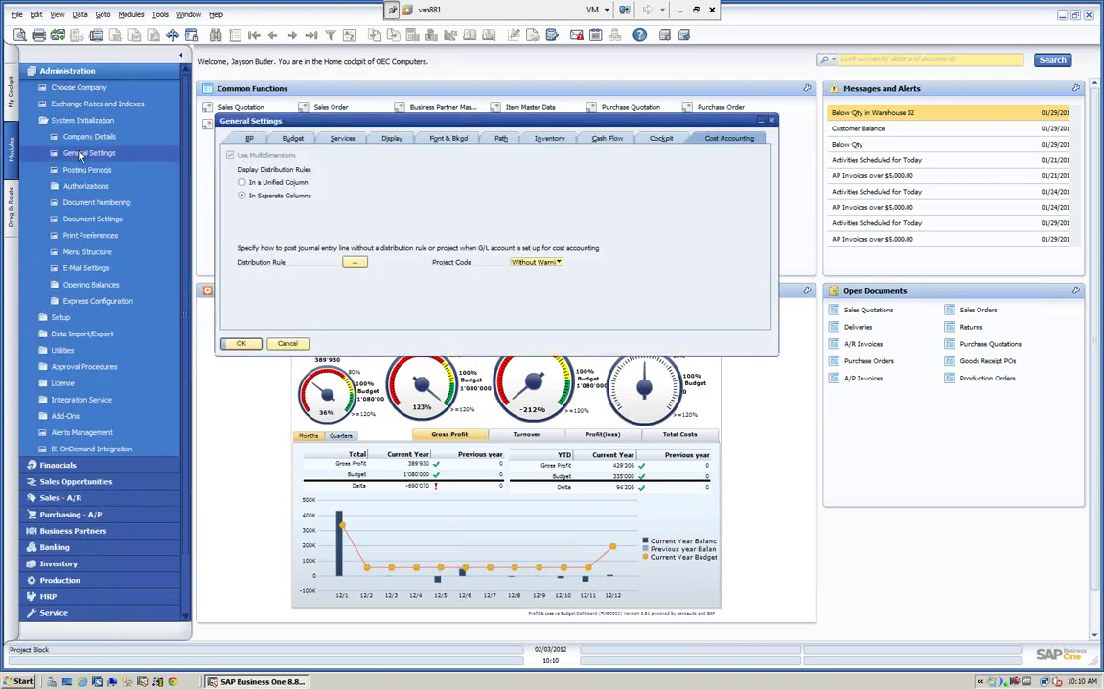
click(342, 138)
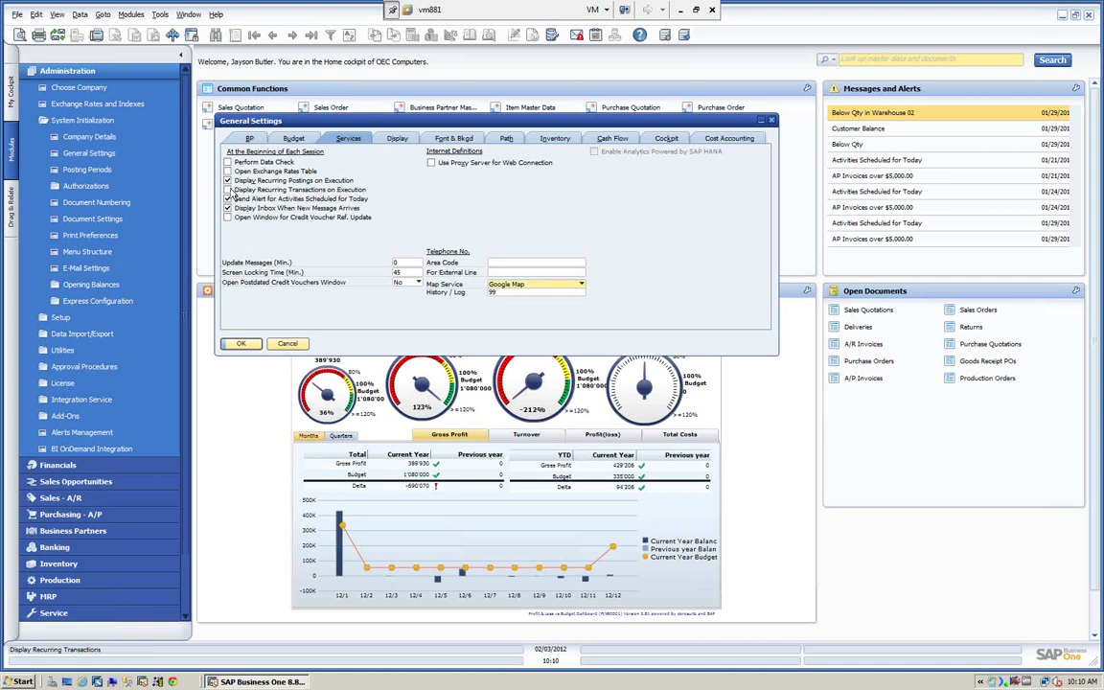
click(228, 190)
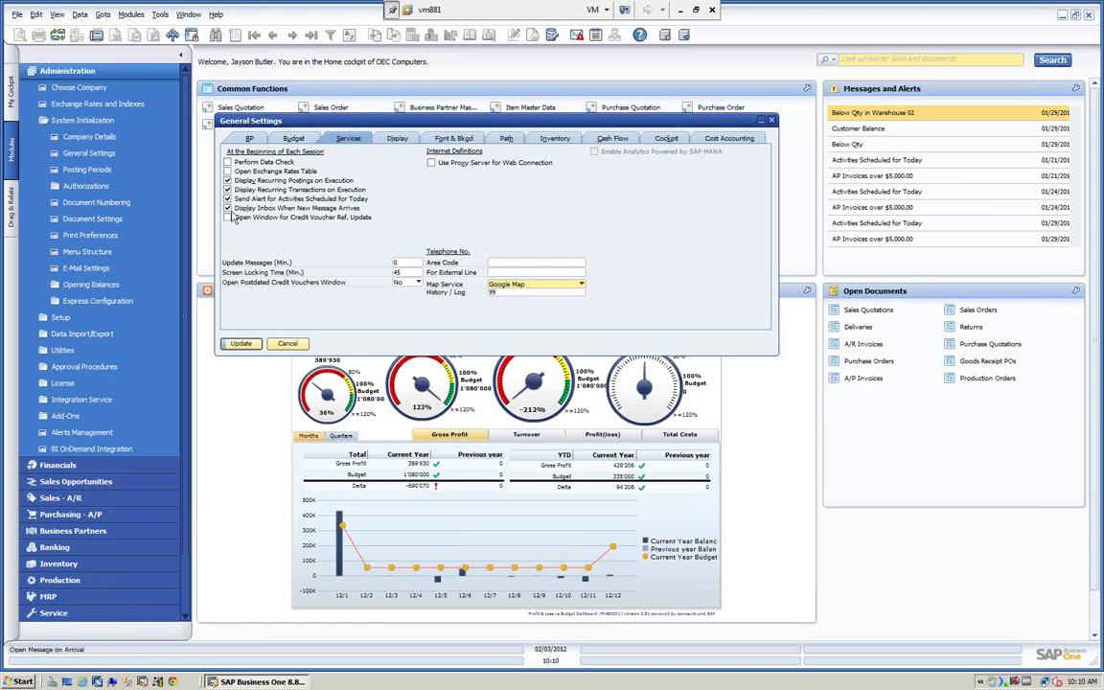
click(241, 344)
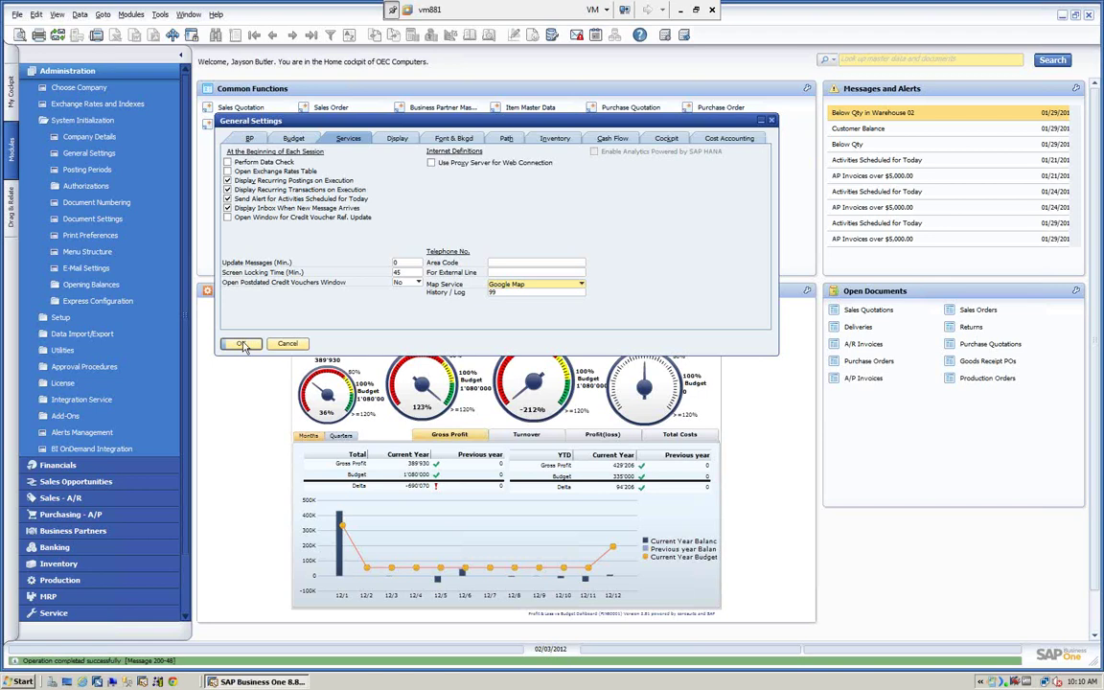
click(74, 74)
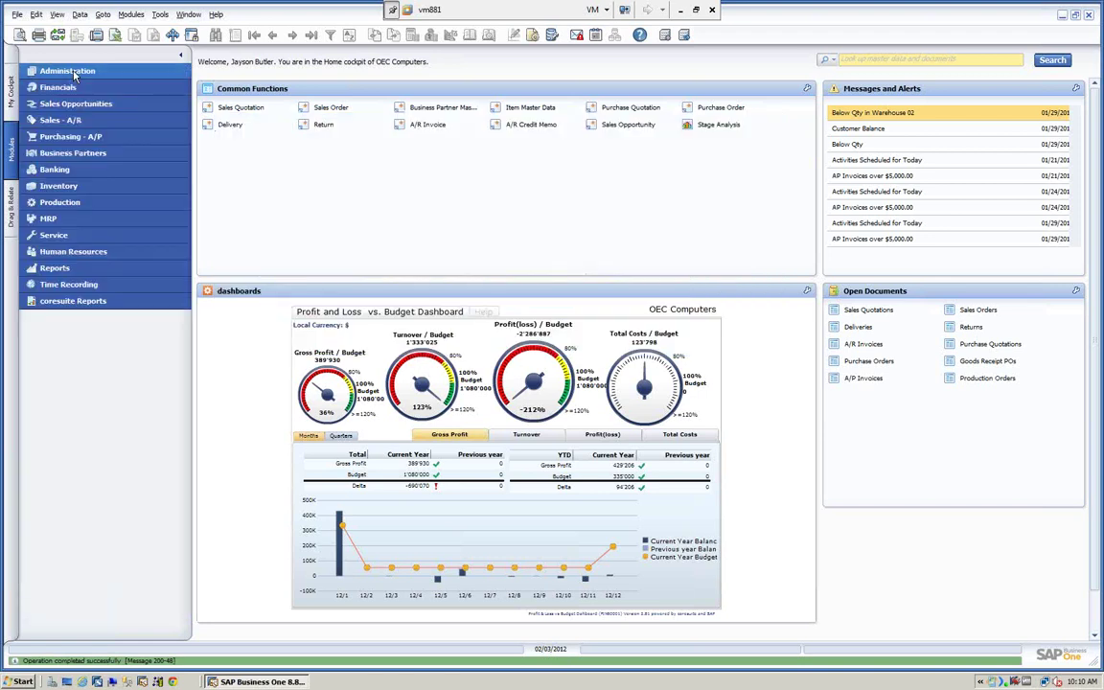
- Open the purchasing list of recurring transactions due for confirmation and enlarge its window to show all columns
click(70, 136)
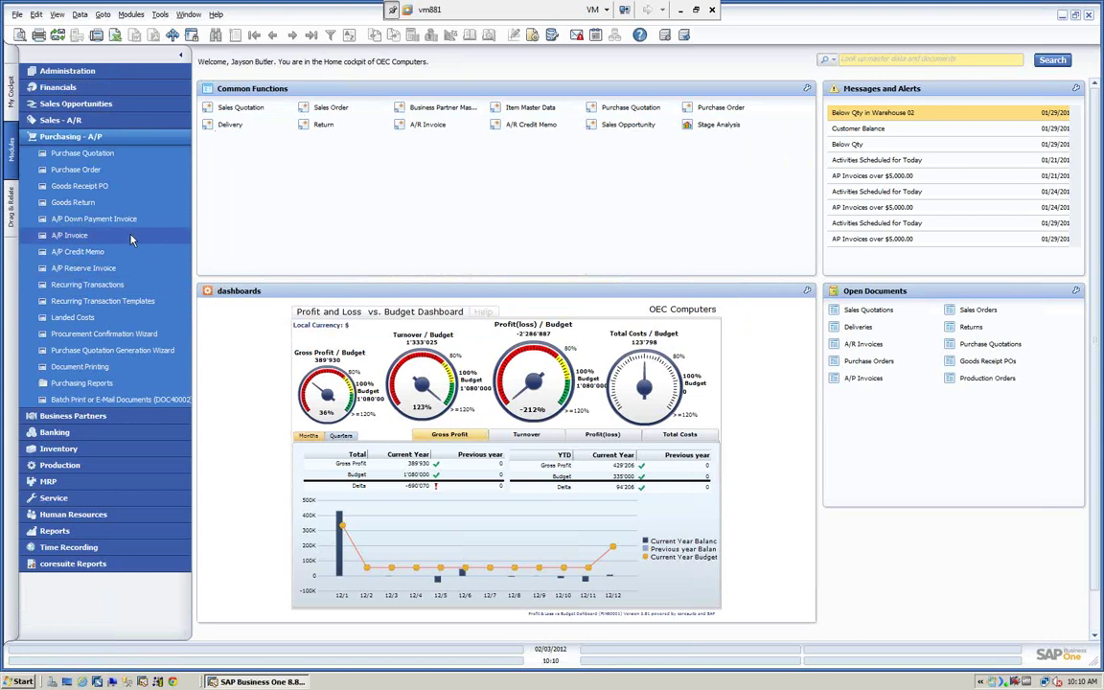
click(92, 286)
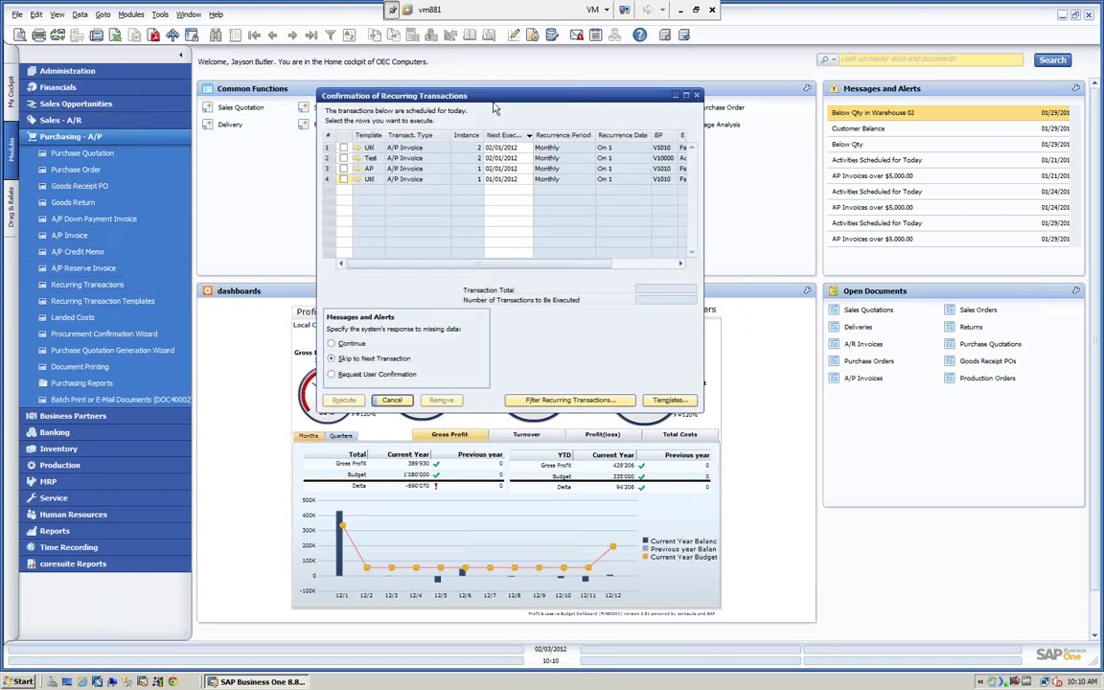
drag(447, 96, 379, 111)
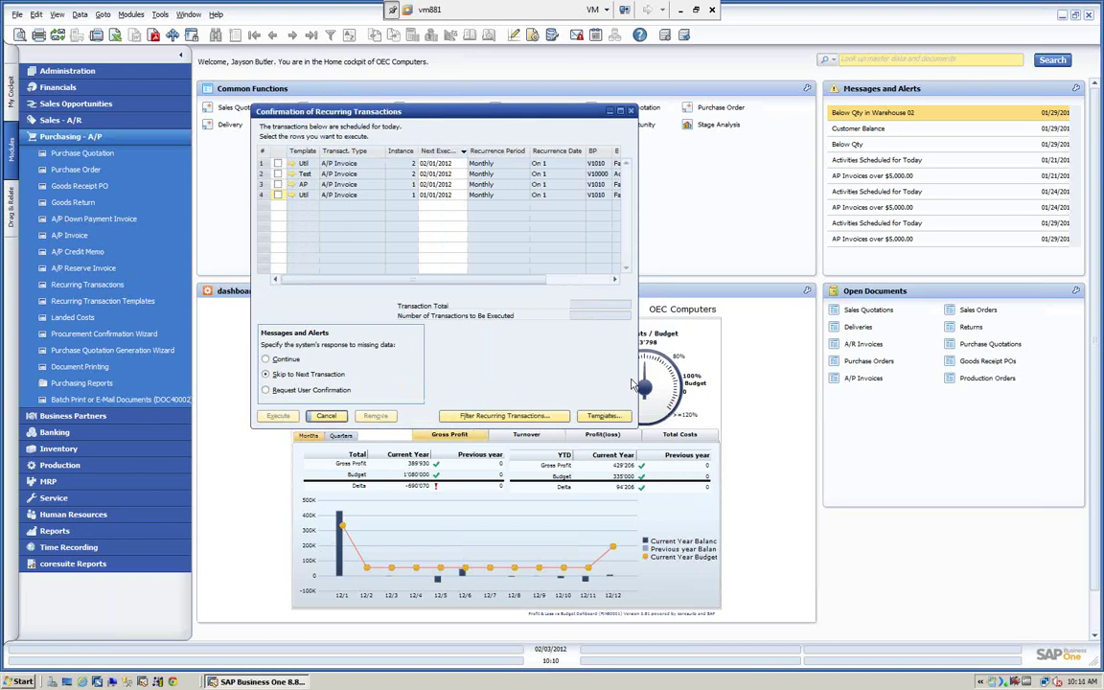
drag(637, 372, 1012, 359)
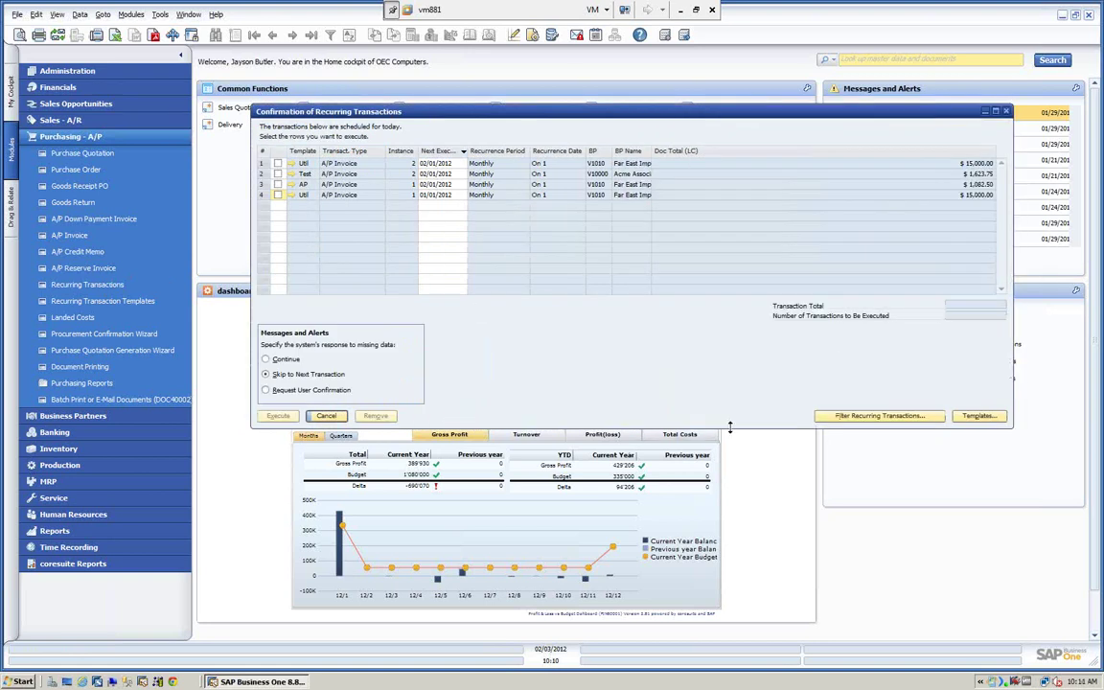
drag(666, 428, 731, 572)
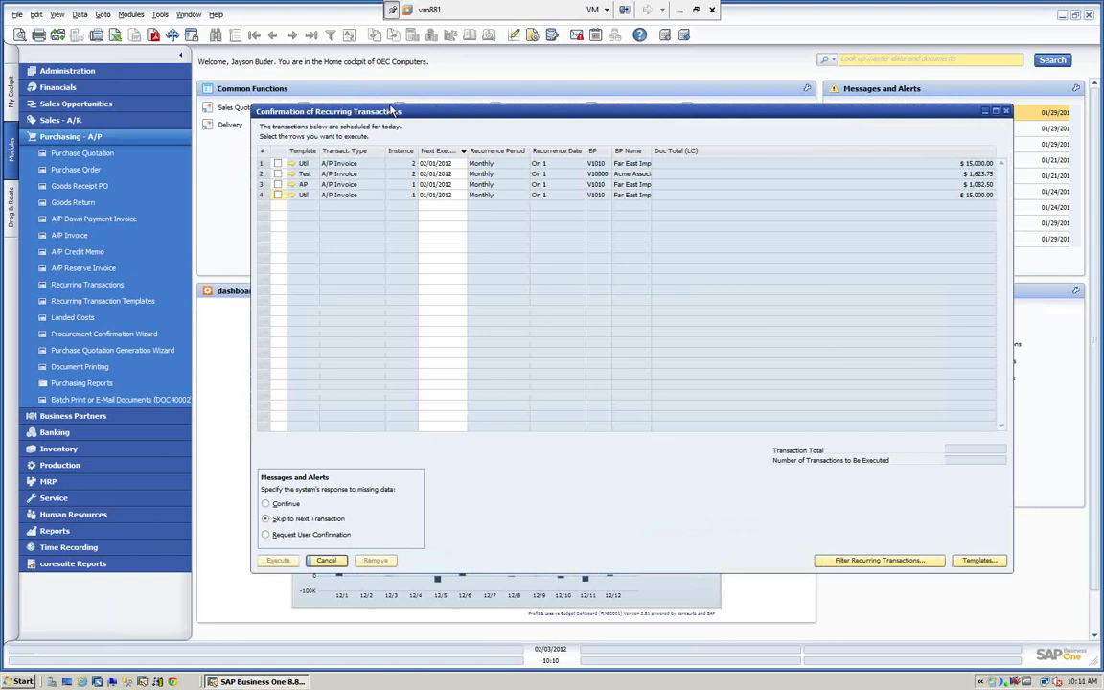
drag(394, 112, 380, 106)
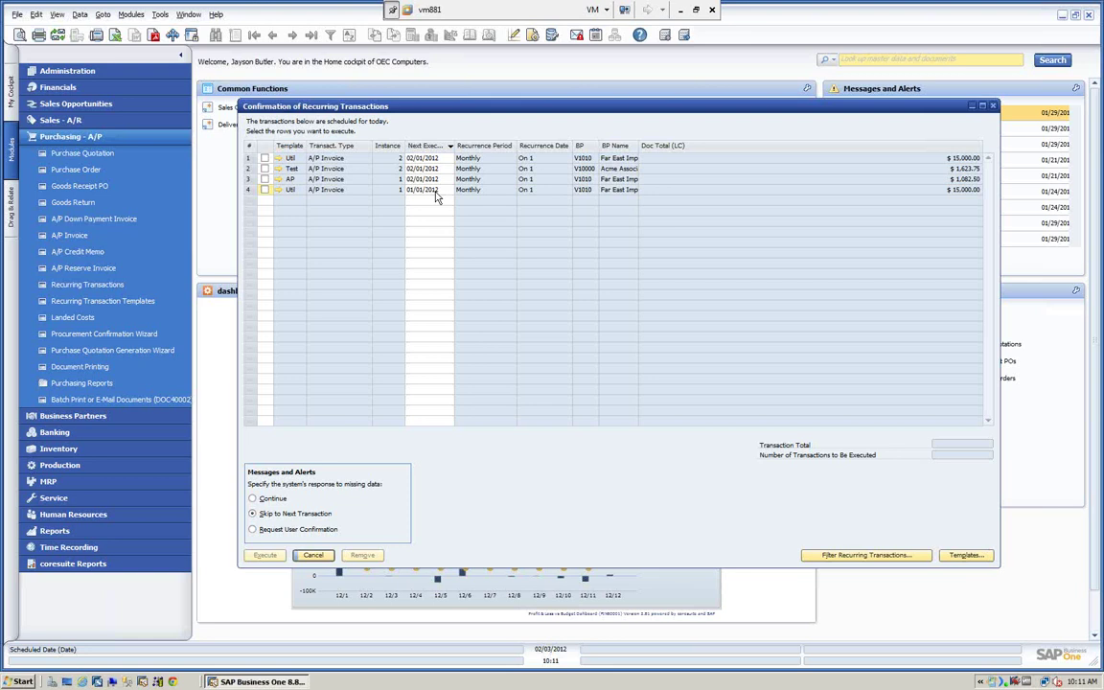
- Mark both Util A/P invoice instances, 02/01/2012 and 01/01/2012, for execution
click(265, 159)
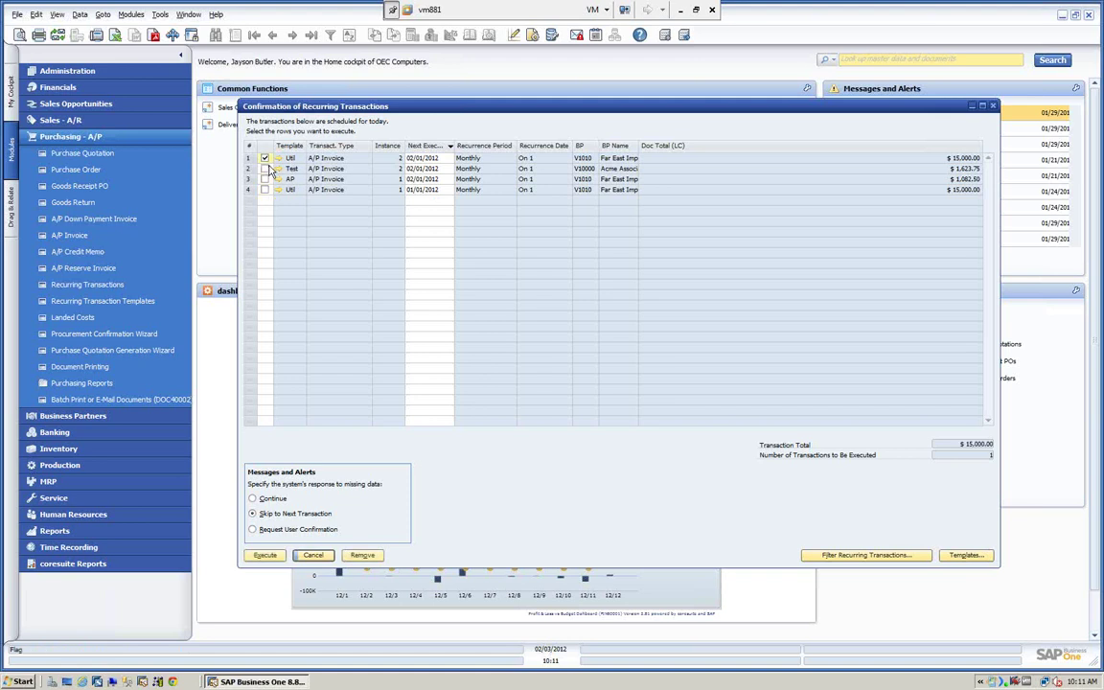
click(264, 158)
click(265, 190)
click(264, 159)
- Review the document types in the recurring transactions filter and the existing recurring templates, leaving both without changes
click(862, 557)
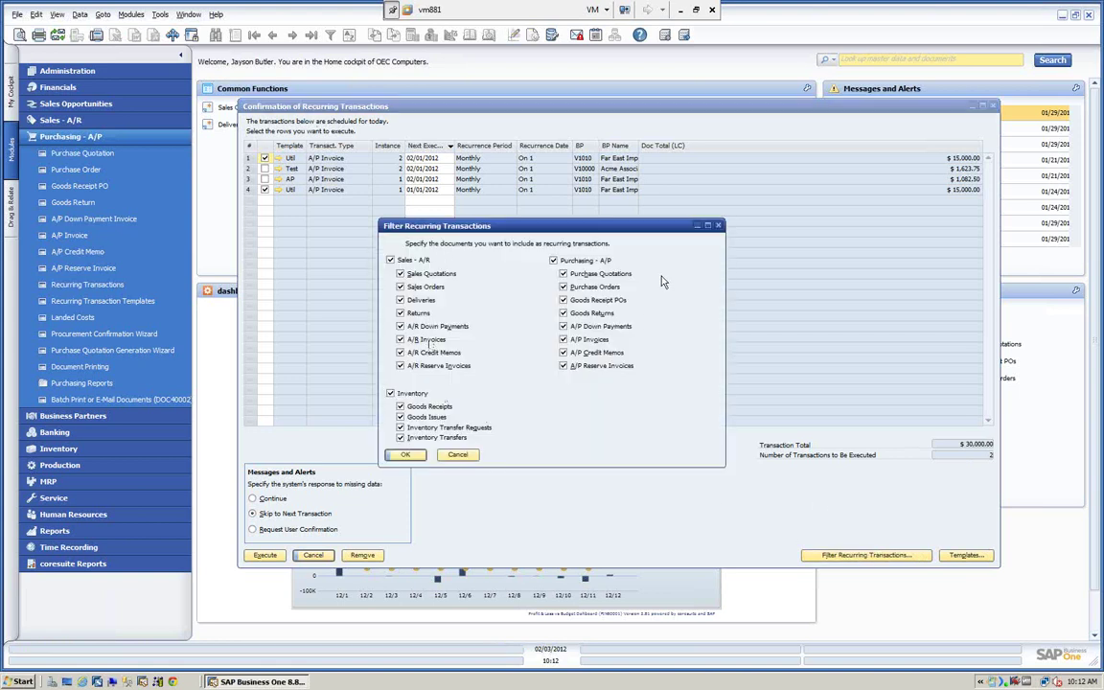
click(457, 454)
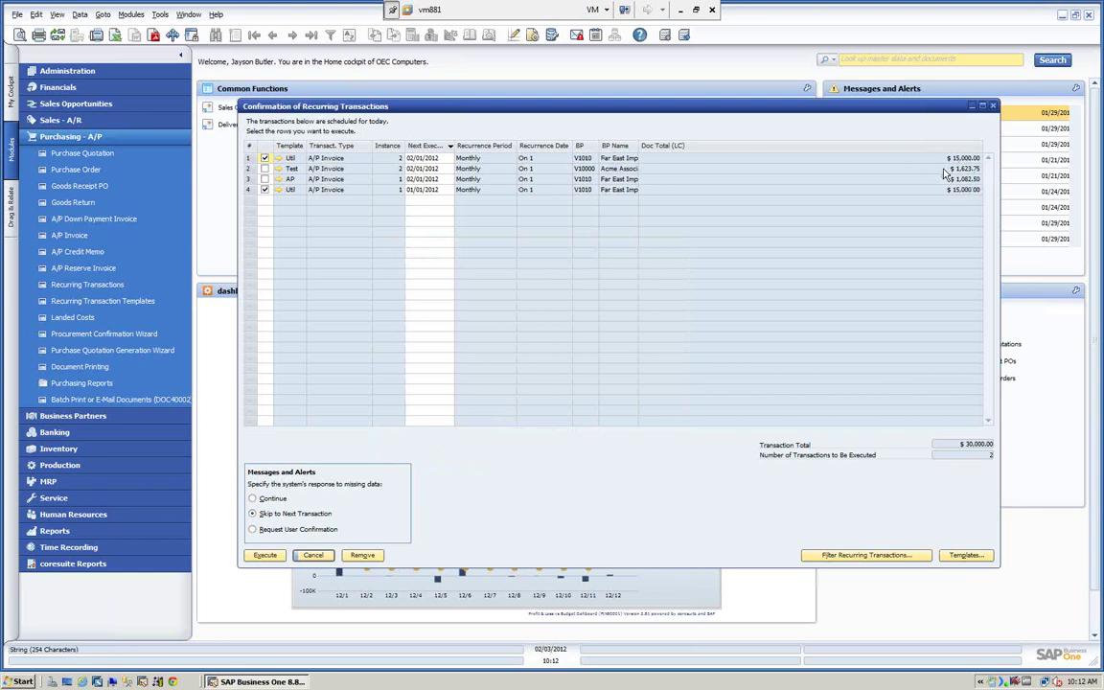
click(965, 556)
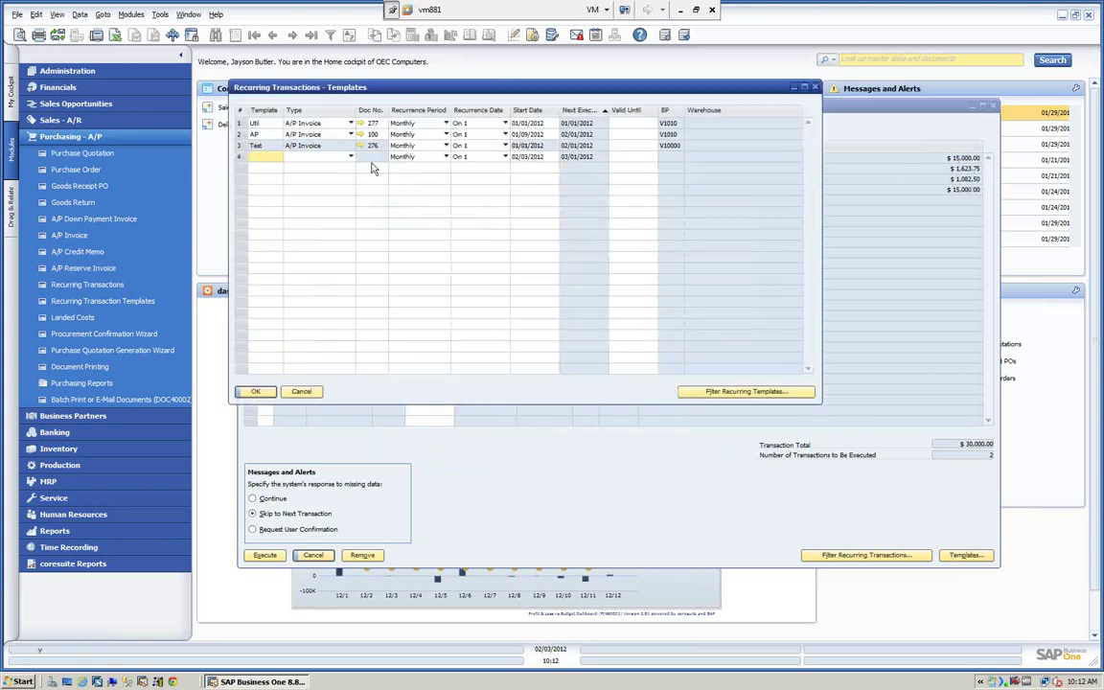
click(301, 394)
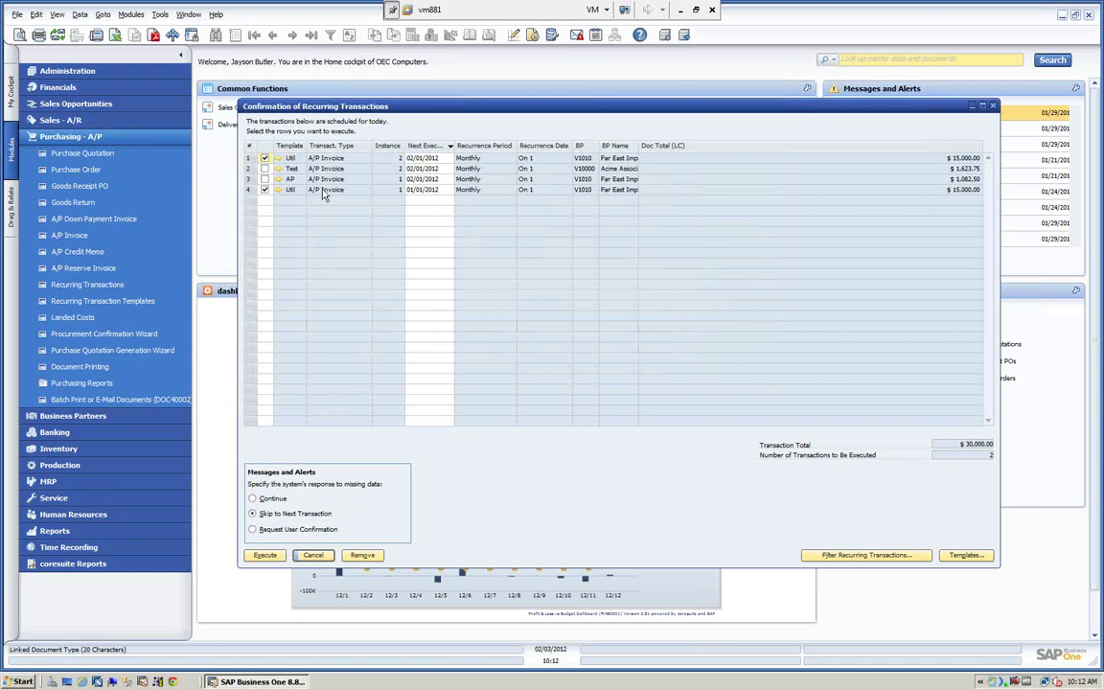
- Widen the BP Name column to fit the full names and execute the marked Util transactions
double_click(638, 145)
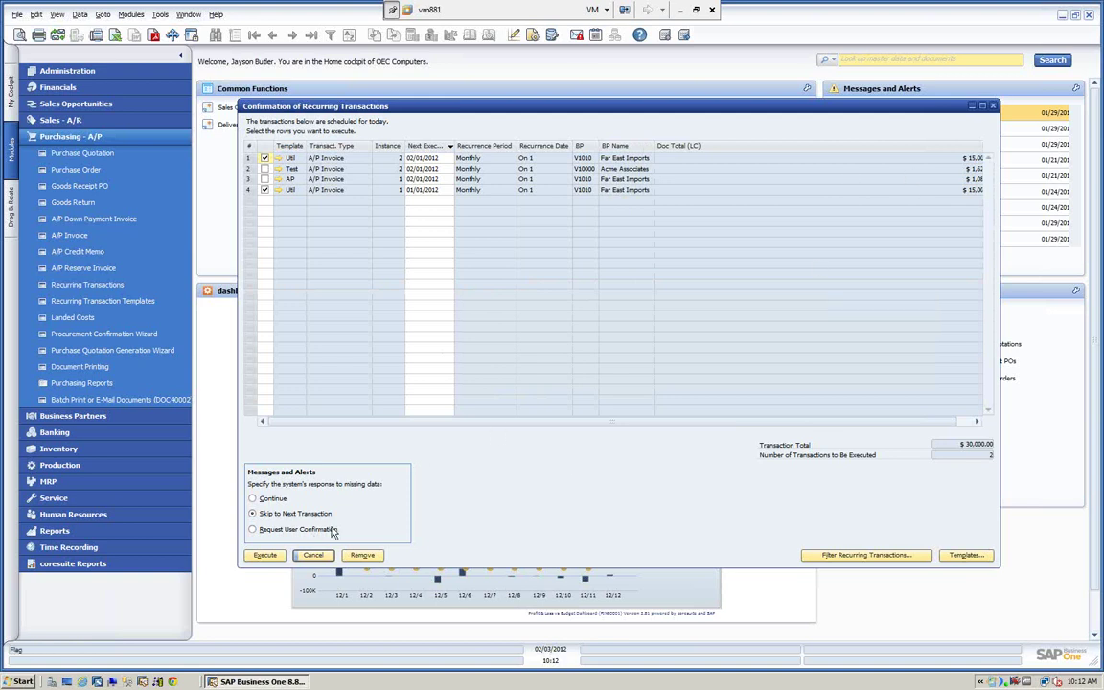
click(265, 555)
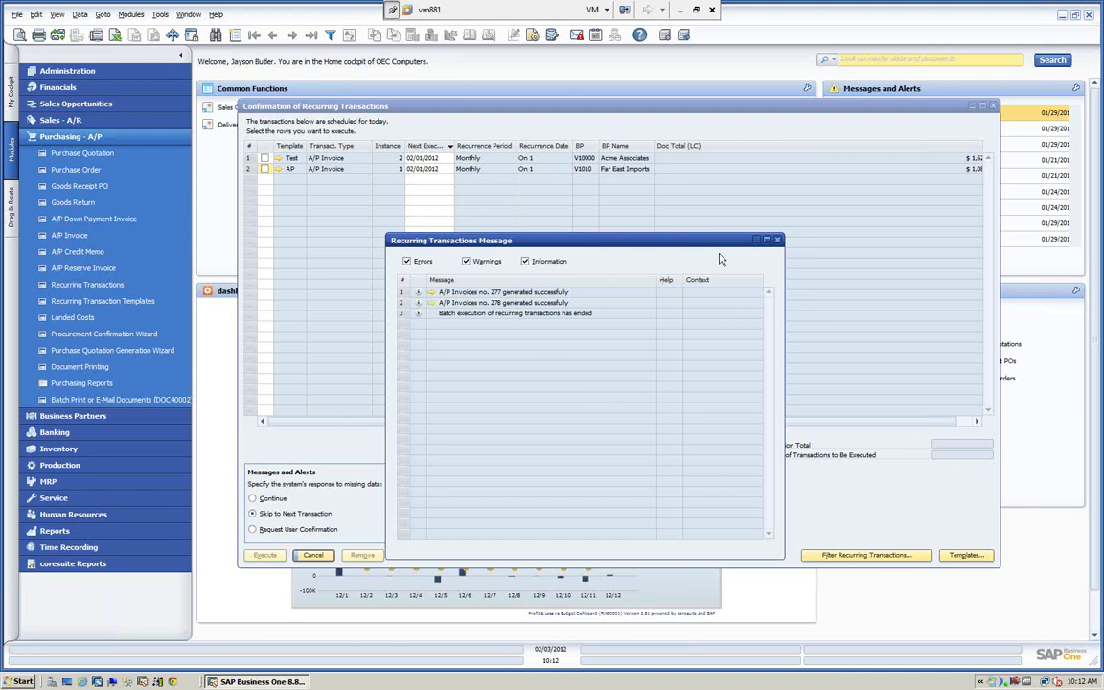
- Examine the generated A/P invoices 277 and 278 and the account balance transactions of vendor Far East Imports
click(432, 296)
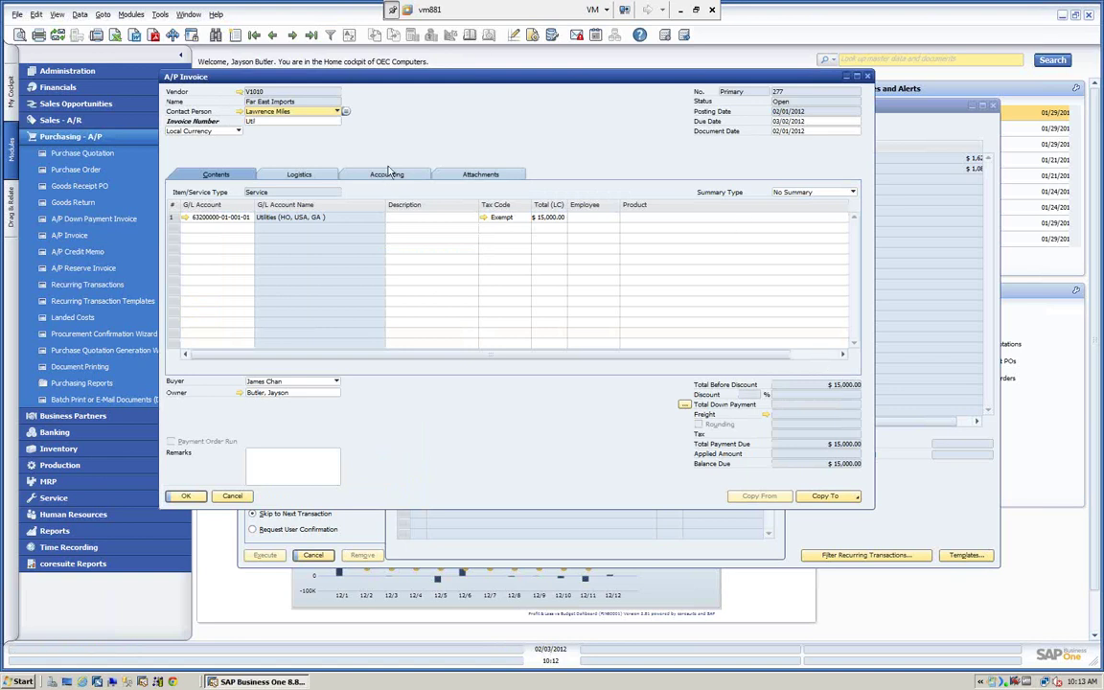
click(311, 35)
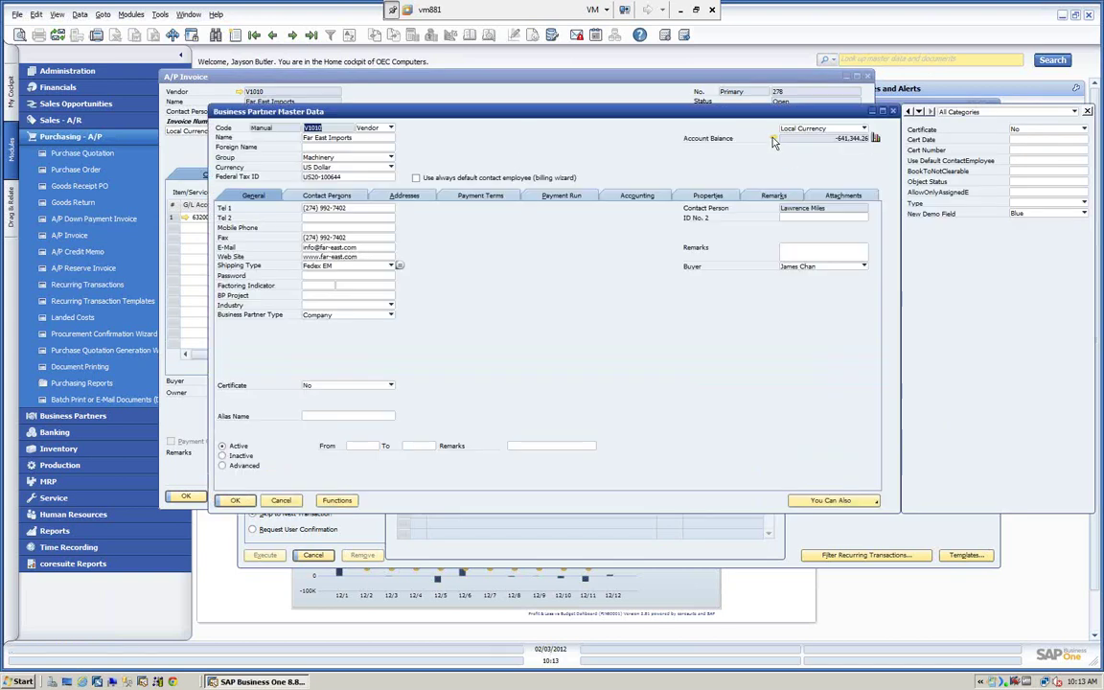
click(772, 139)
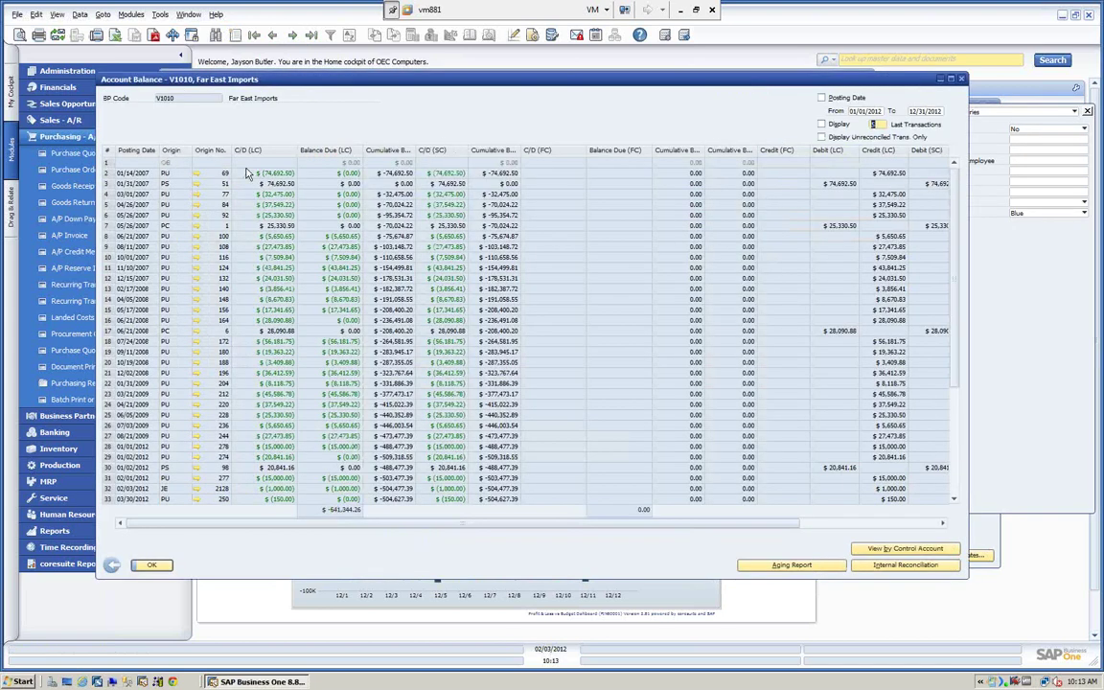
scroll(292, 197, down, 1)
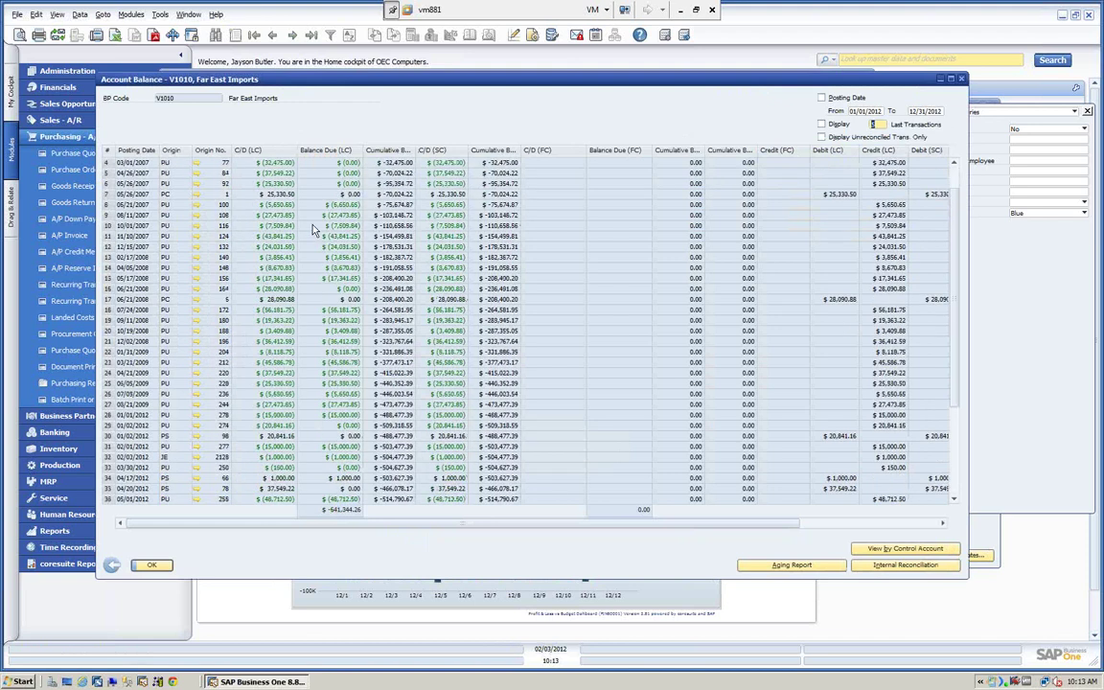
scroll(313, 230, down, 1)
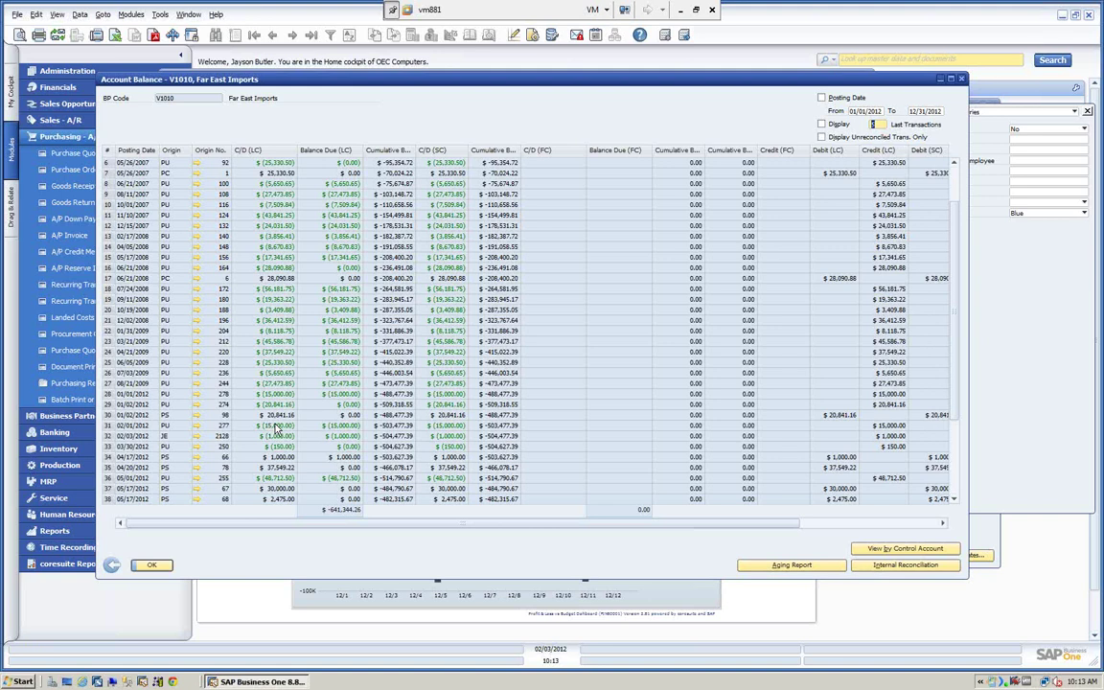
scroll(276, 428, down, 2)
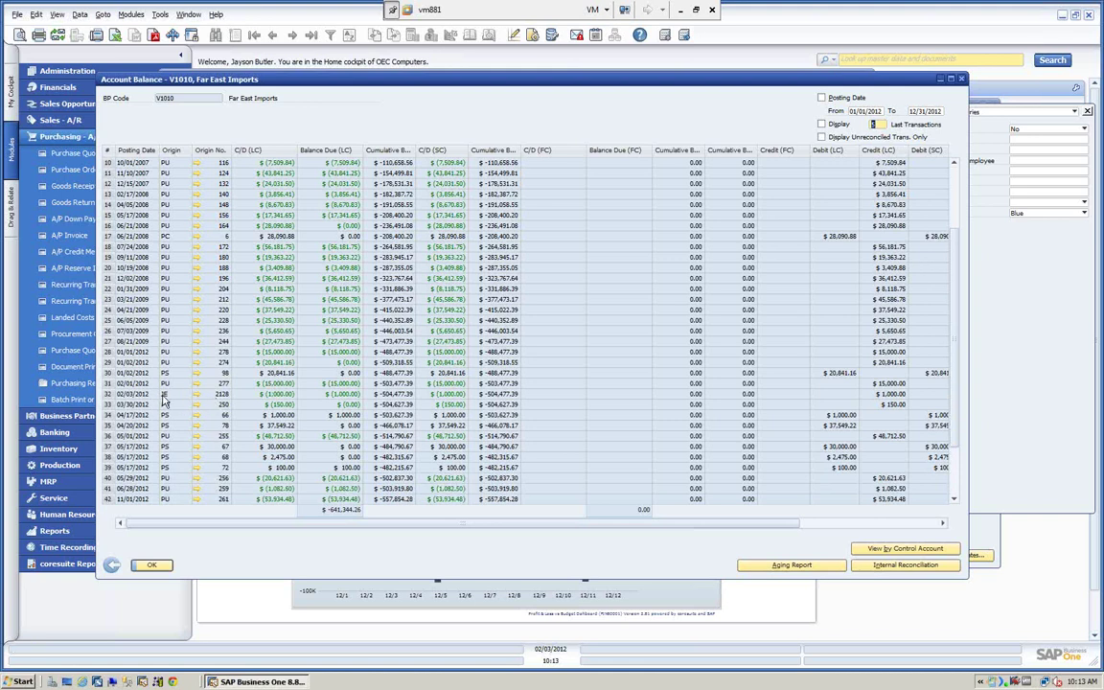
click(151, 566)
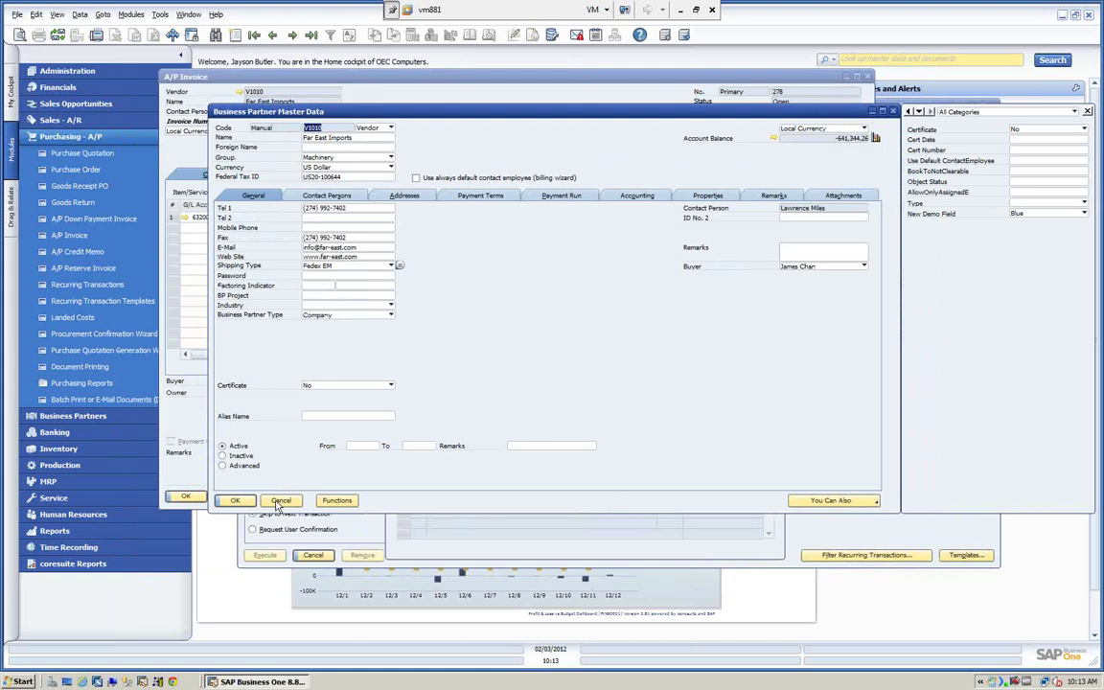
click(281, 500)
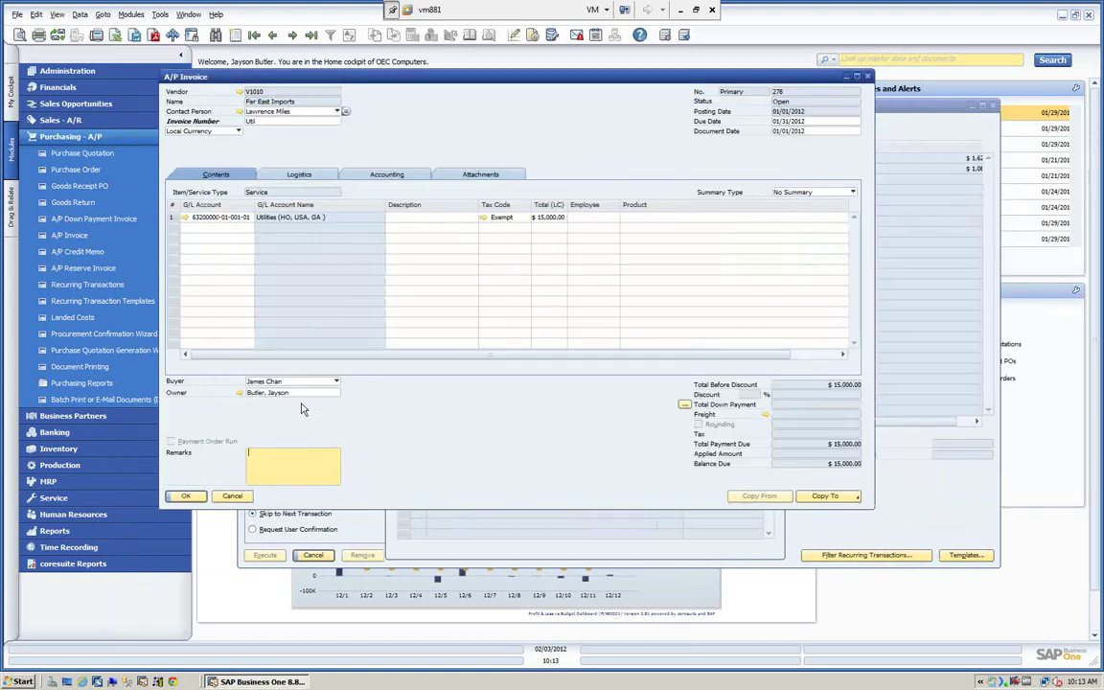
- Close the A/P invoice, the execution messages and the recurring transactions confirmation, leaving the remaining instances unexecuted
click(232, 499)
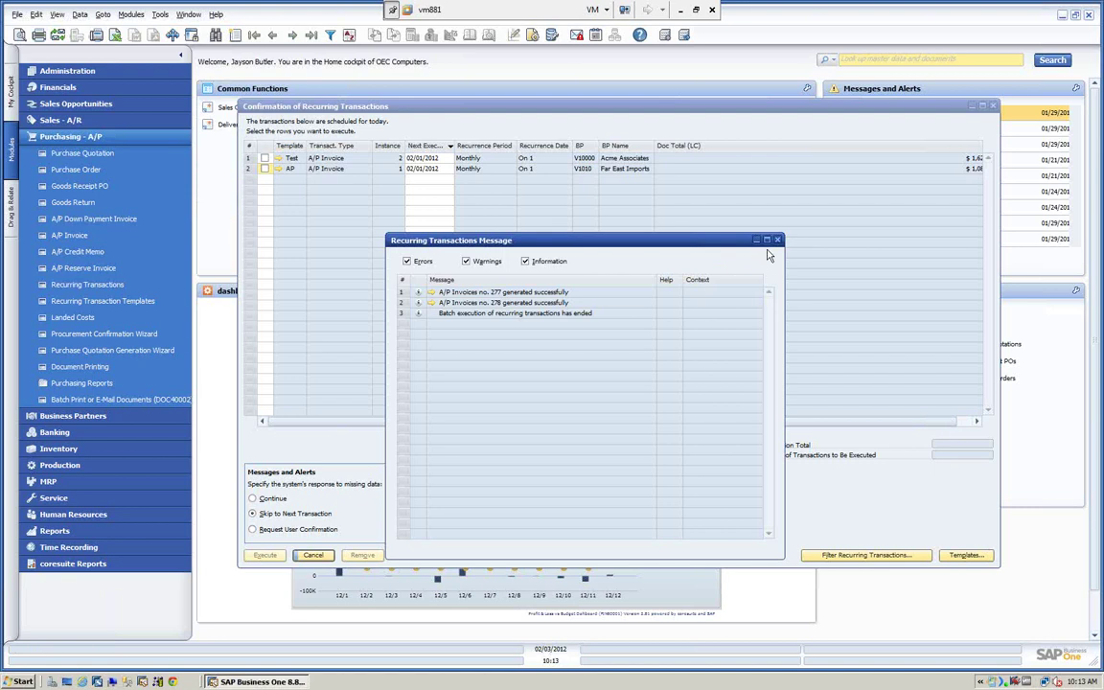
click(777, 240)
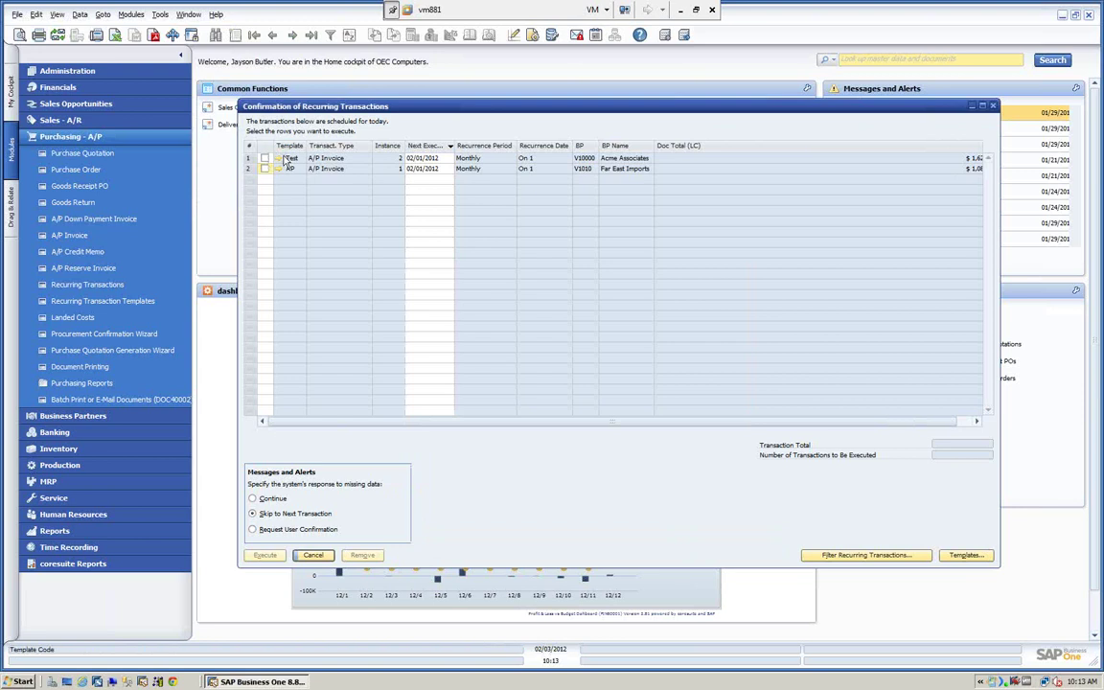
click(313, 555)
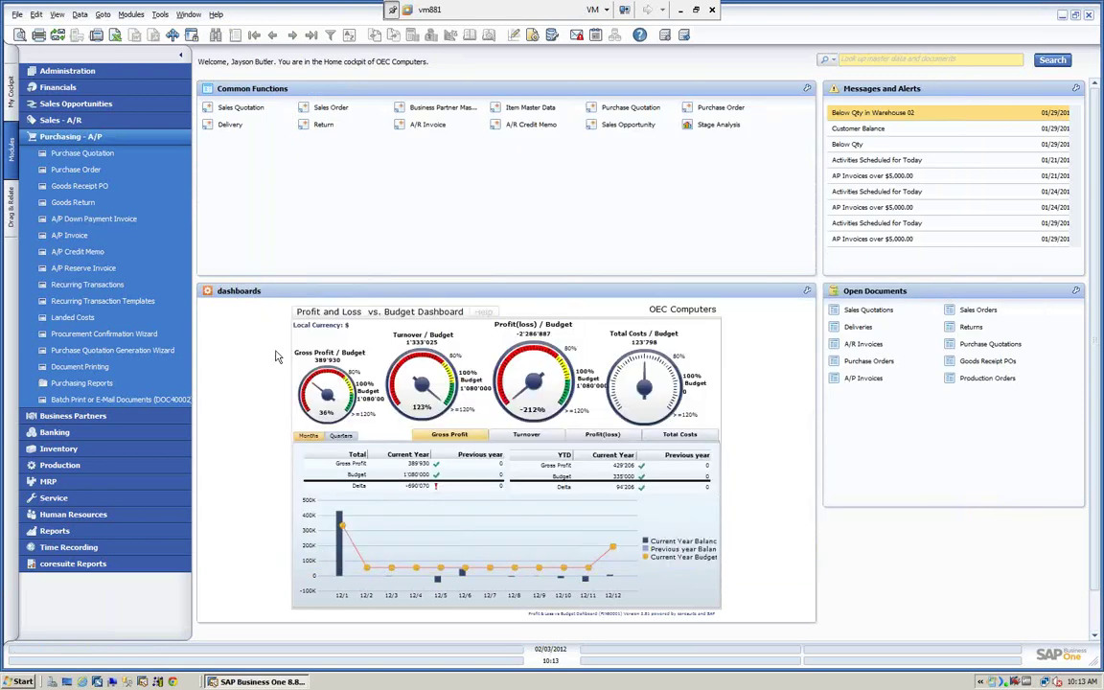
- Open a blank outgoing payment form from the banking functions
click(83, 137)
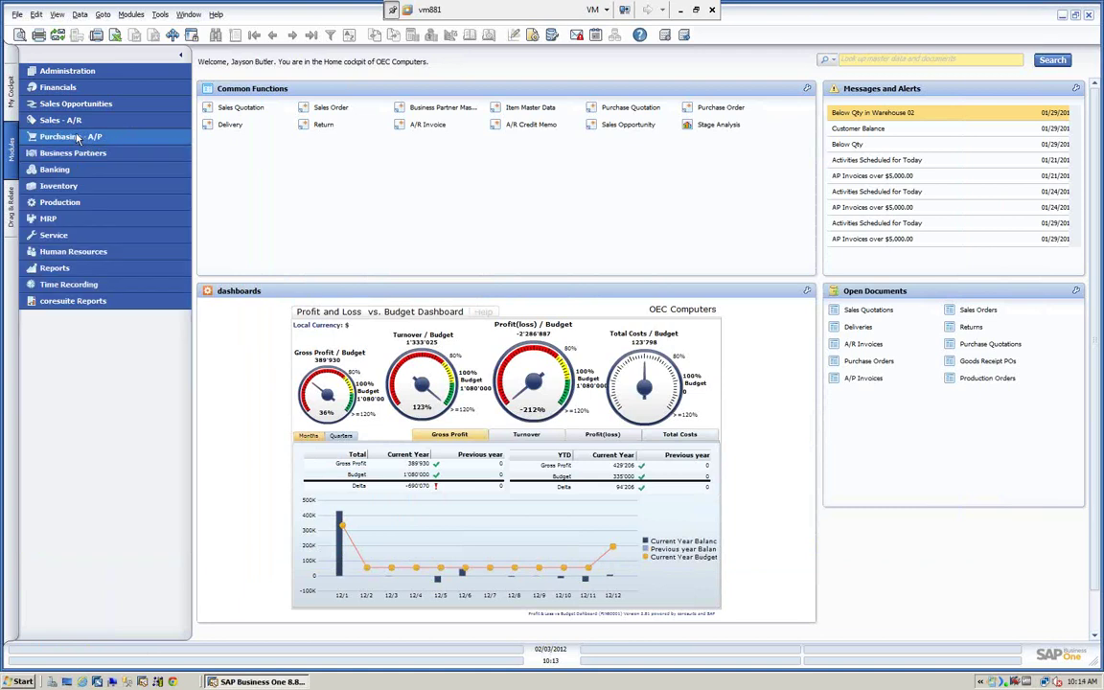
click(55, 169)
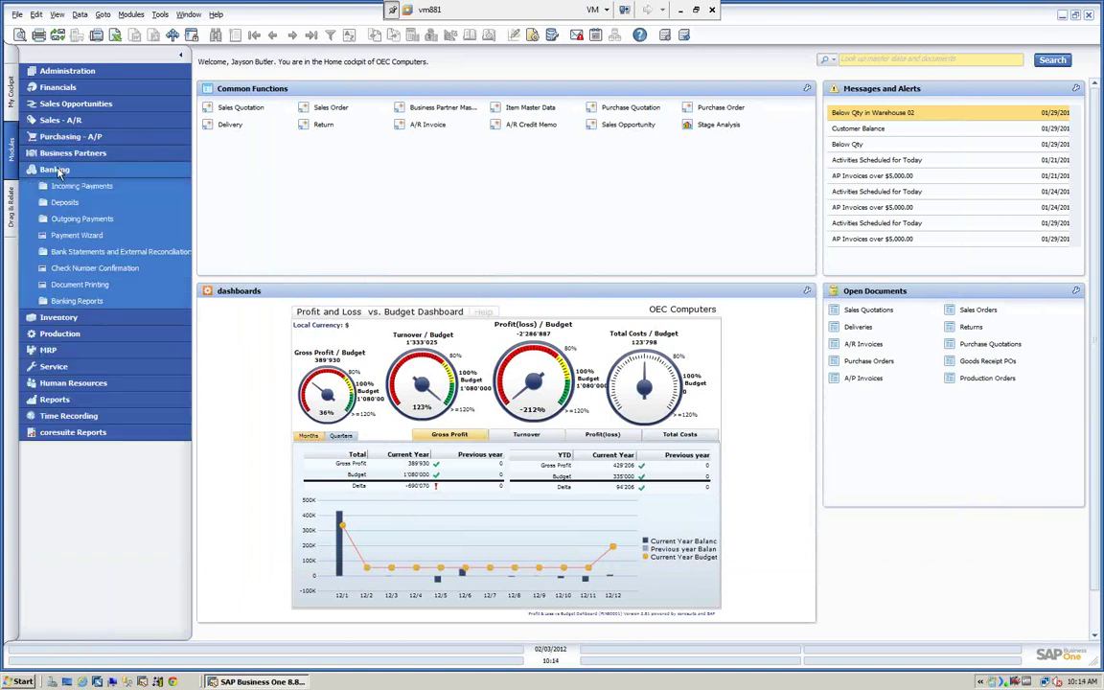
click(83, 220)
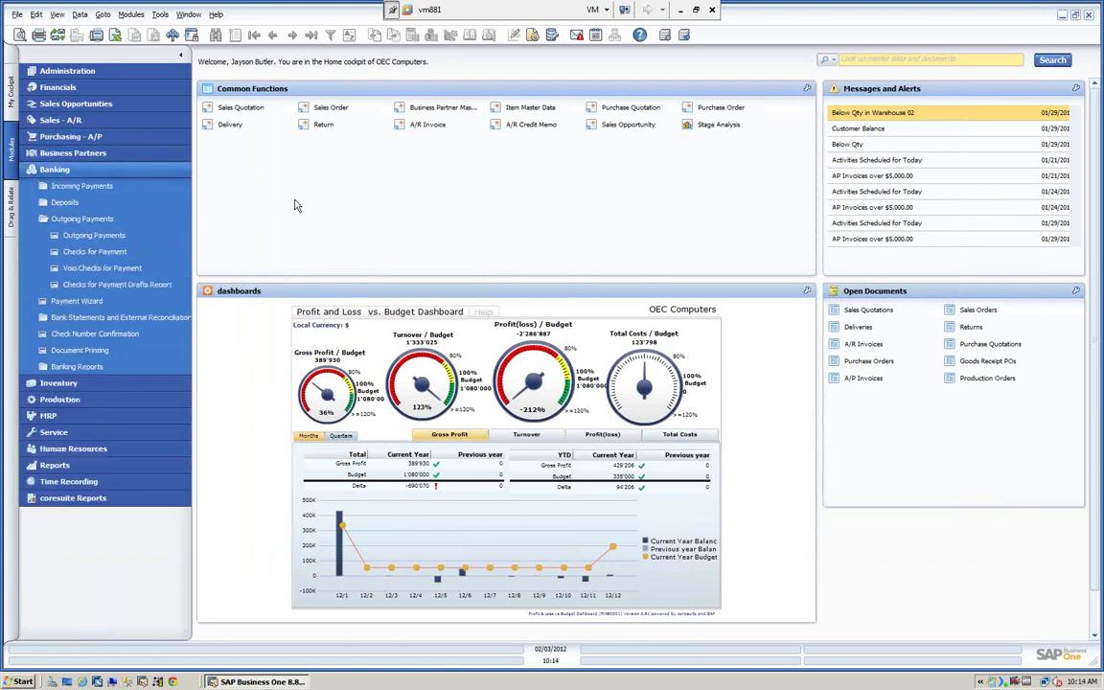
click(93, 234)
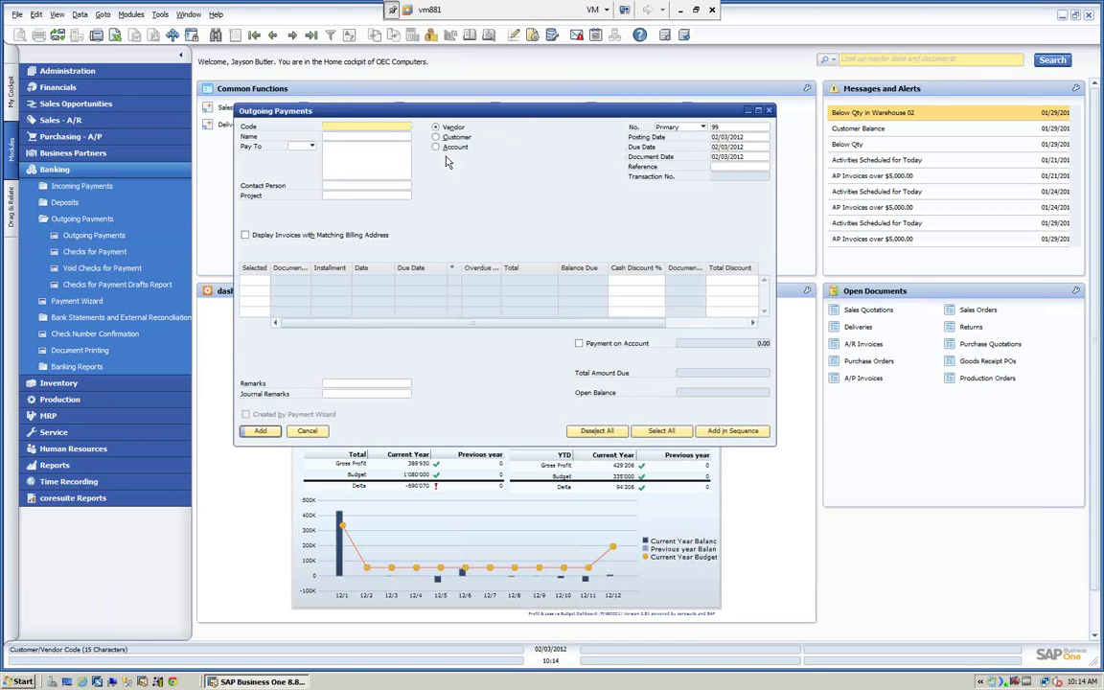
- Load vendor Far East Imports into the outgoing payment, review its open documents and A/P invoice 278, and close the payment without adding it
key(Tab)
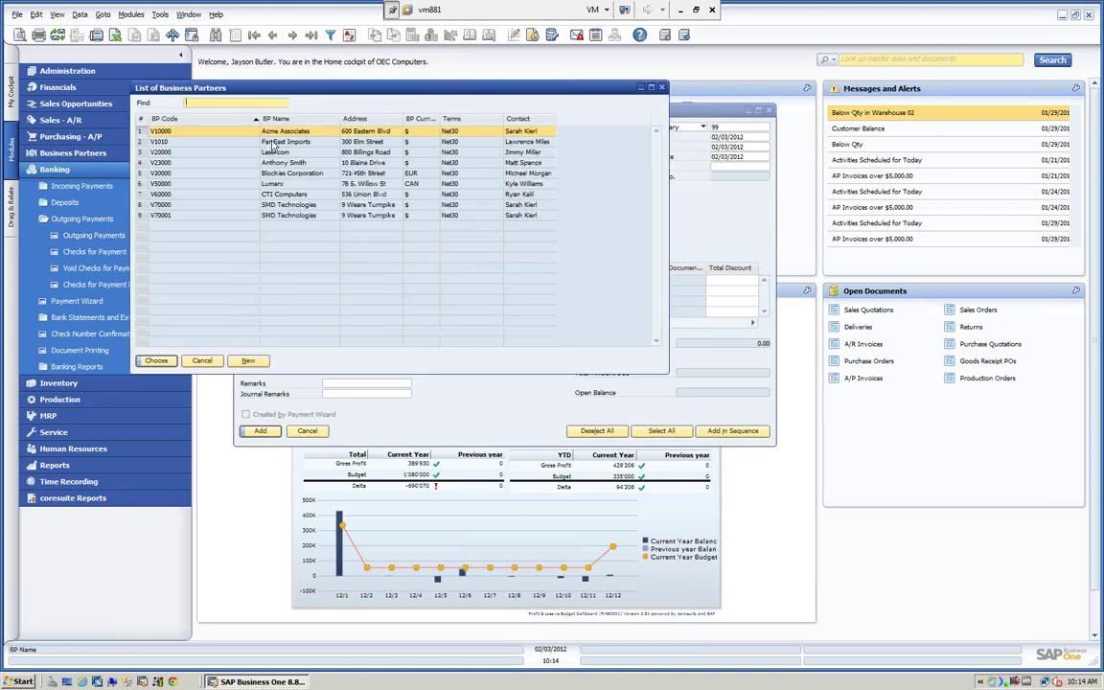
click(155, 360)
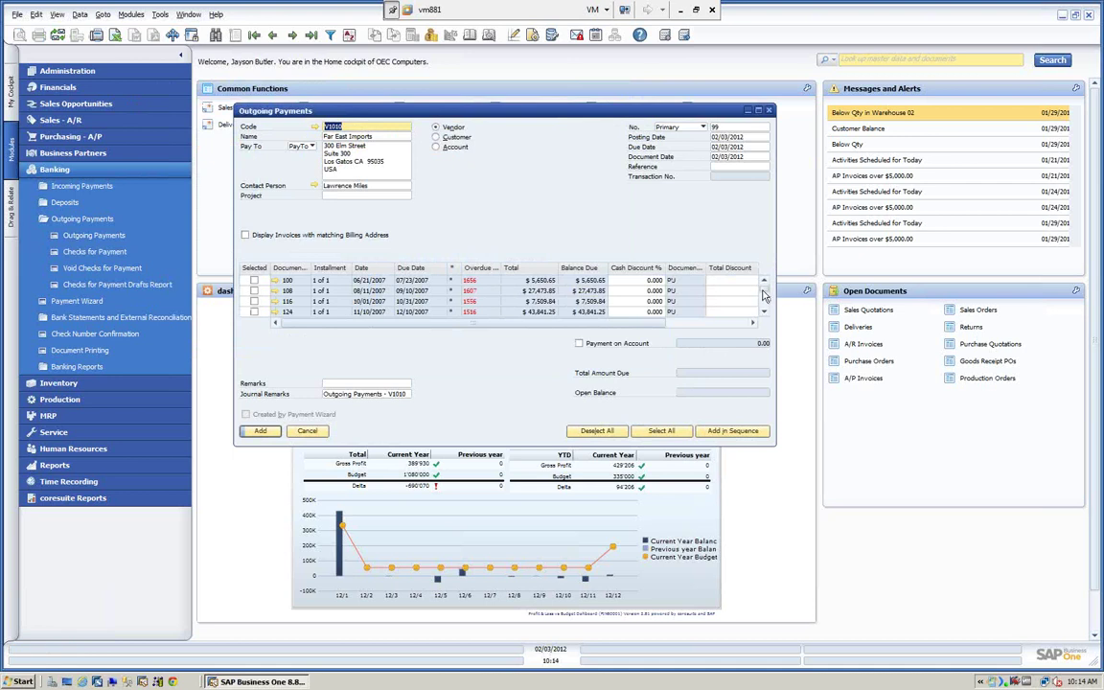
drag(764, 288, 764, 305)
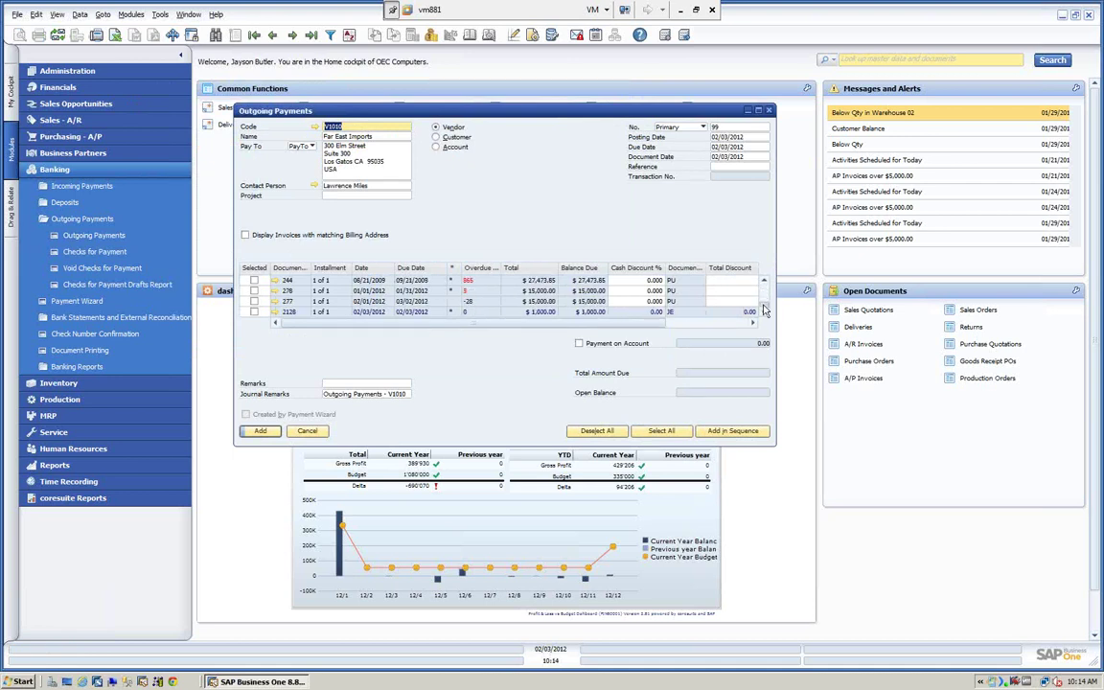
click(275, 290)
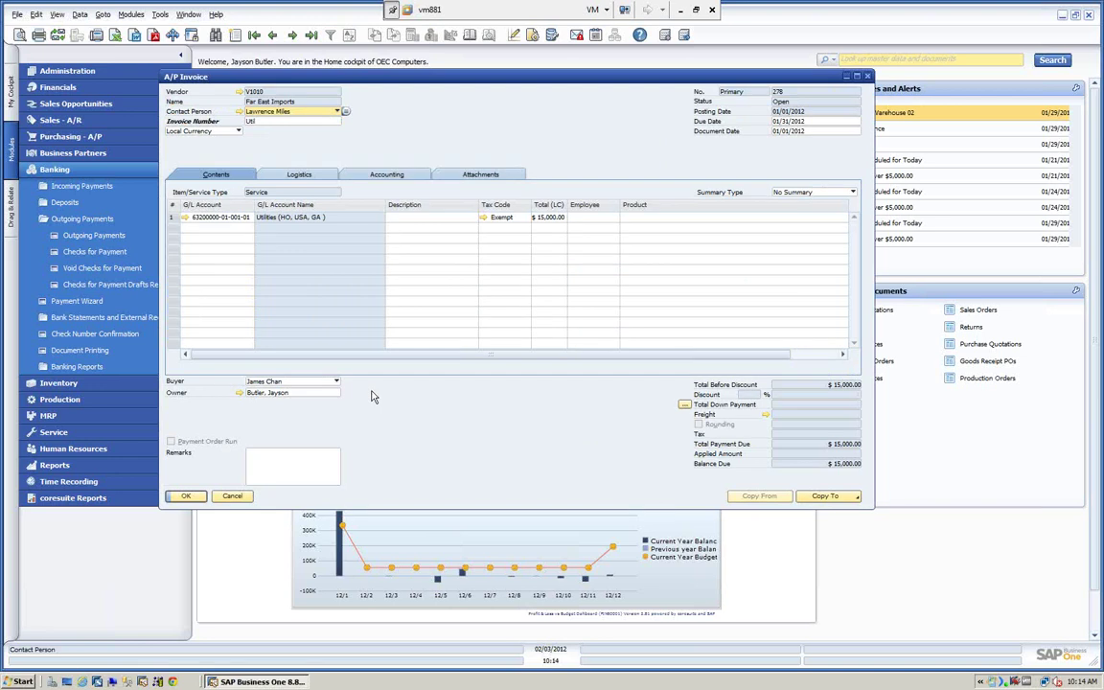
click(234, 495)
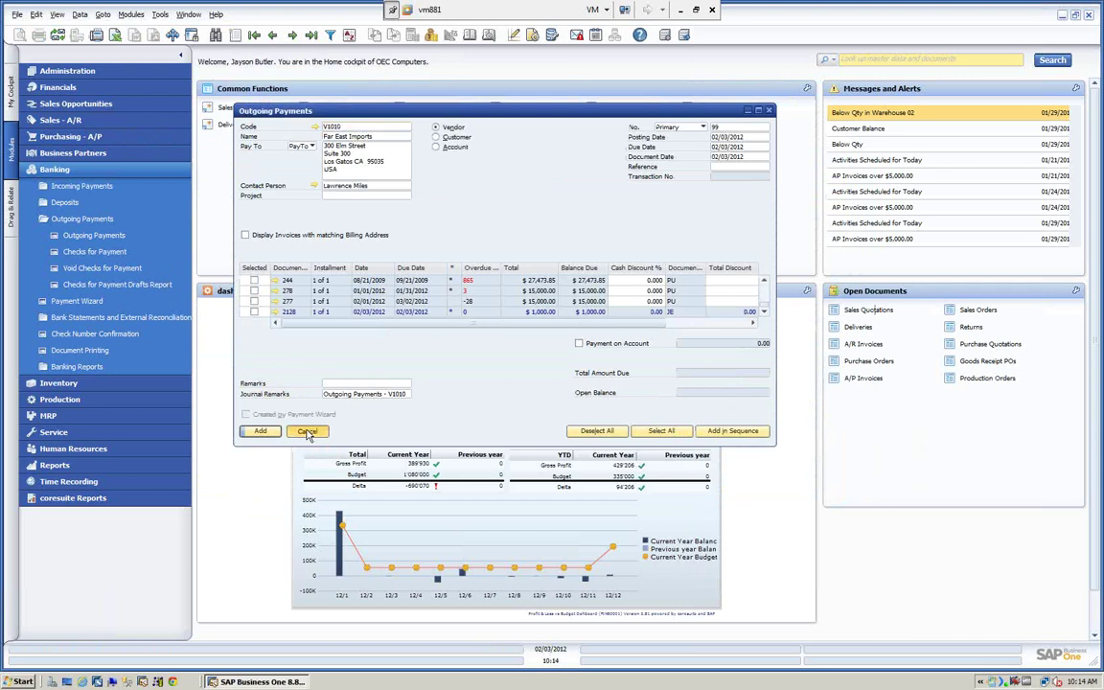
click(306, 432)
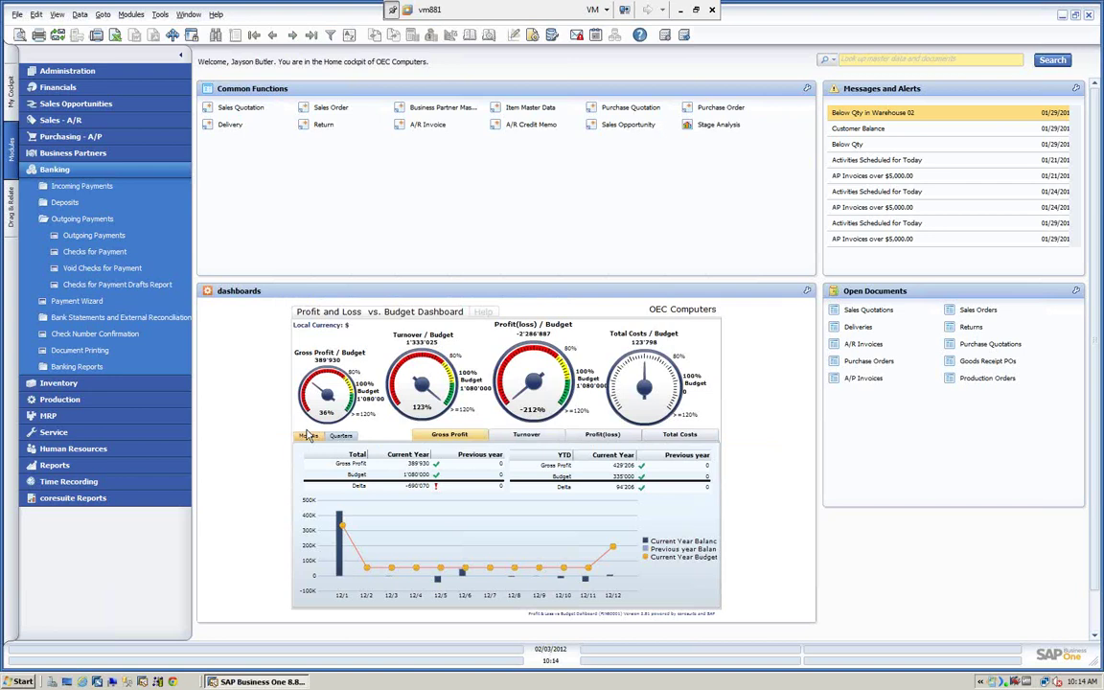
- Open the journal entry form from the financials functions and browse back from the latest entry to entry 2128
click(98, 170)
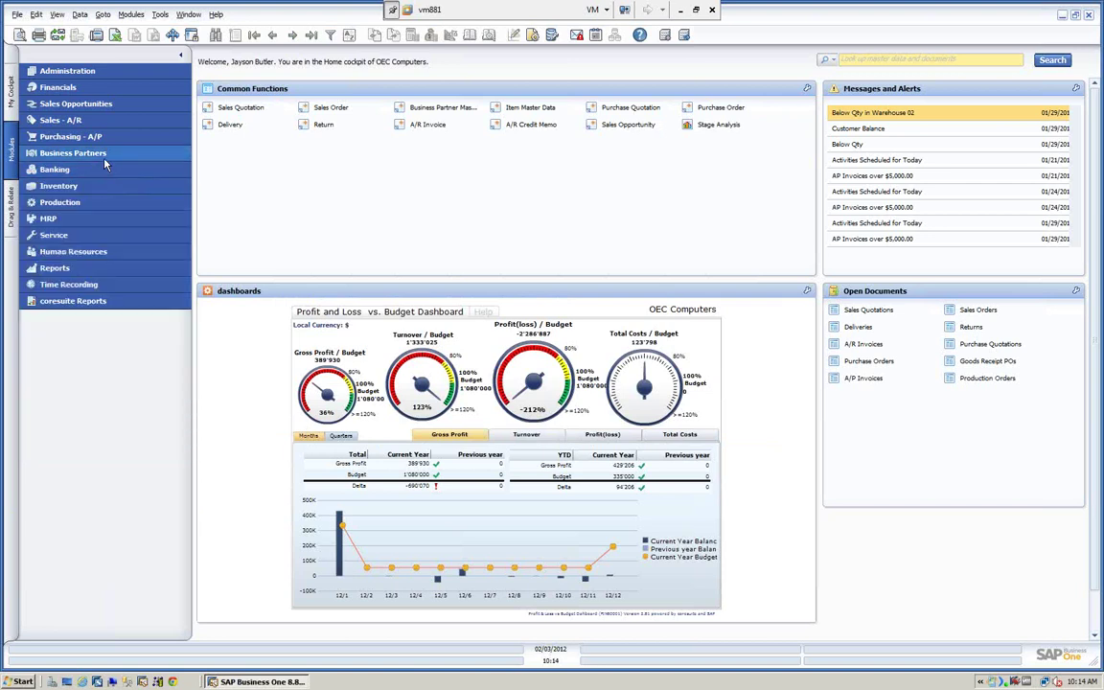
click(59, 87)
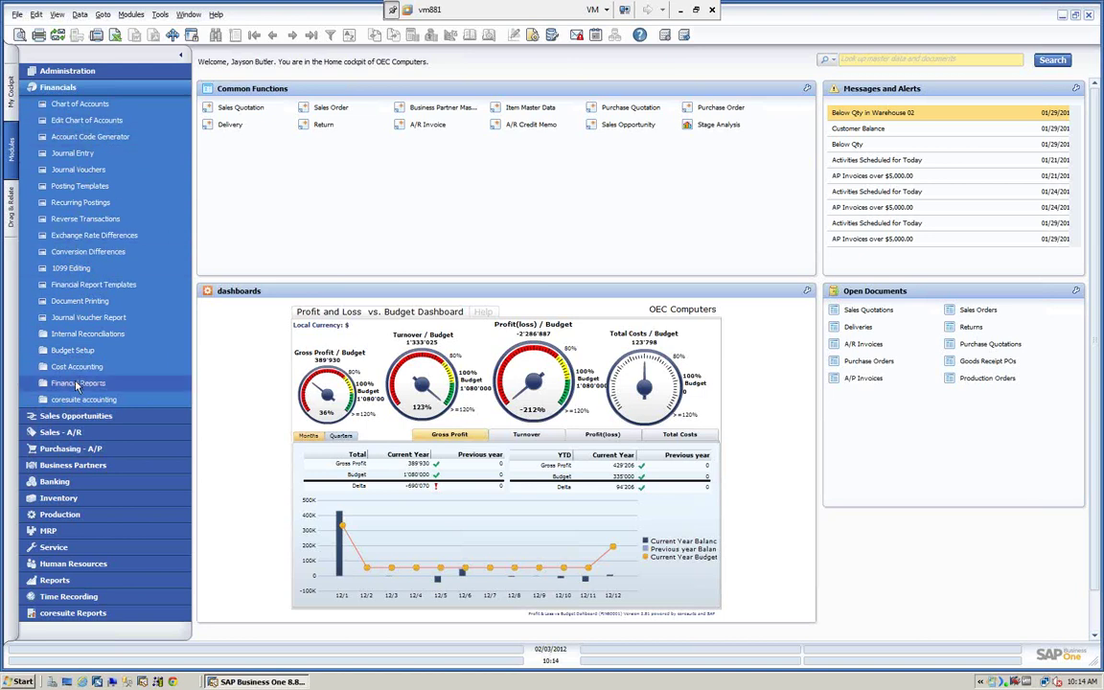
click(77, 152)
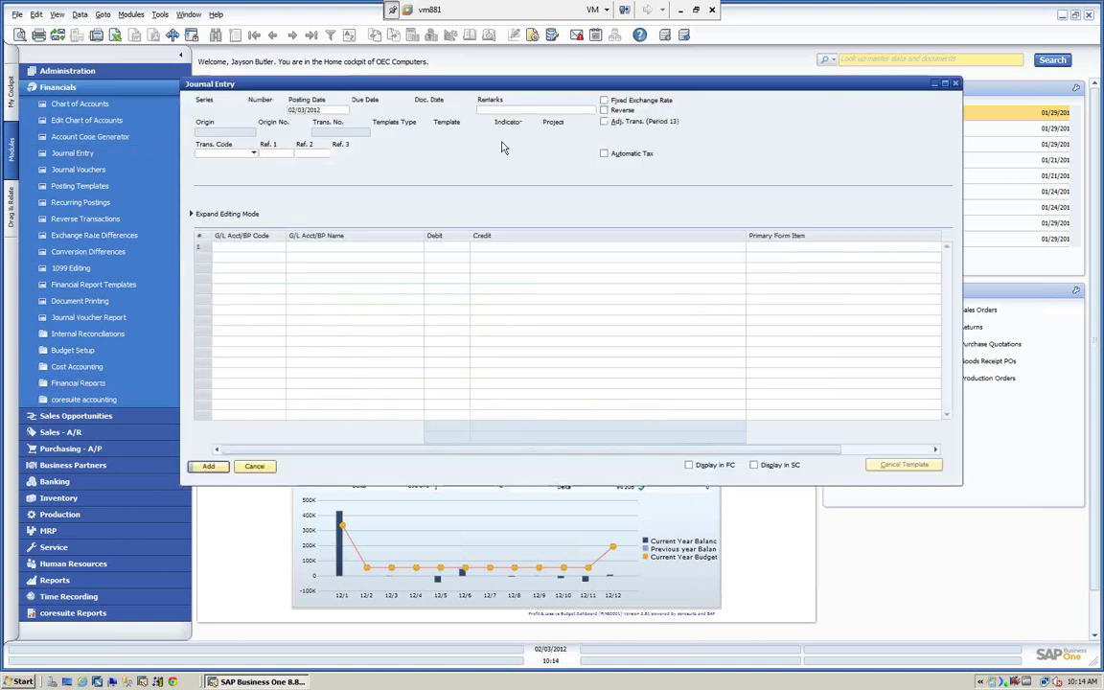
click(272, 35)
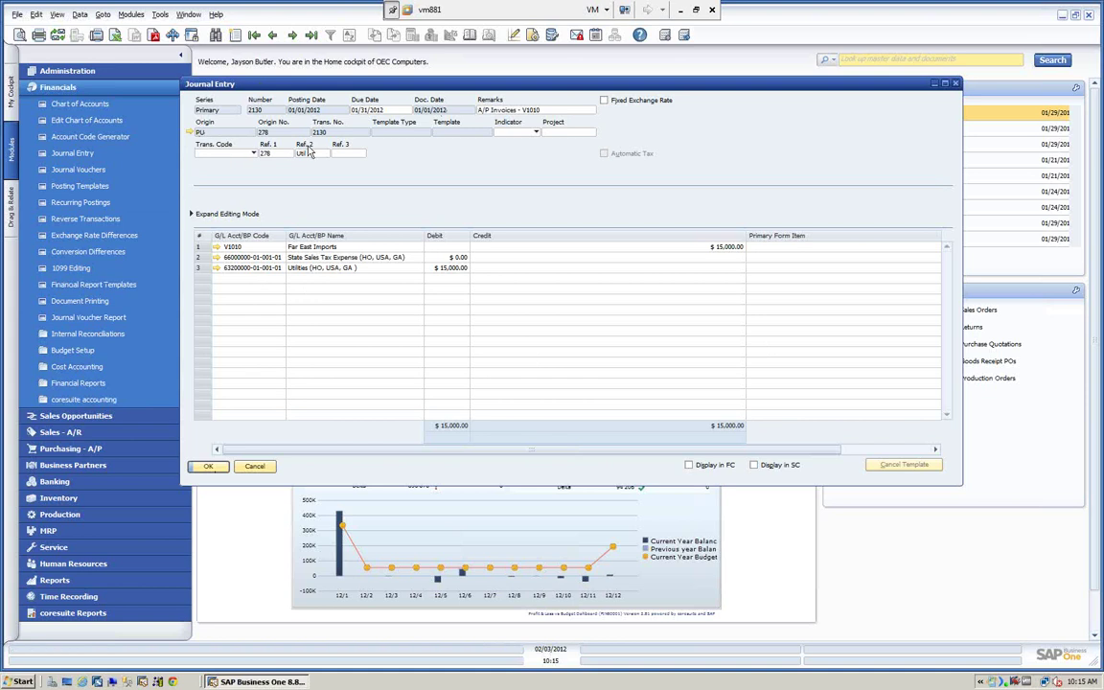
click(272, 35)
click(273, 34)
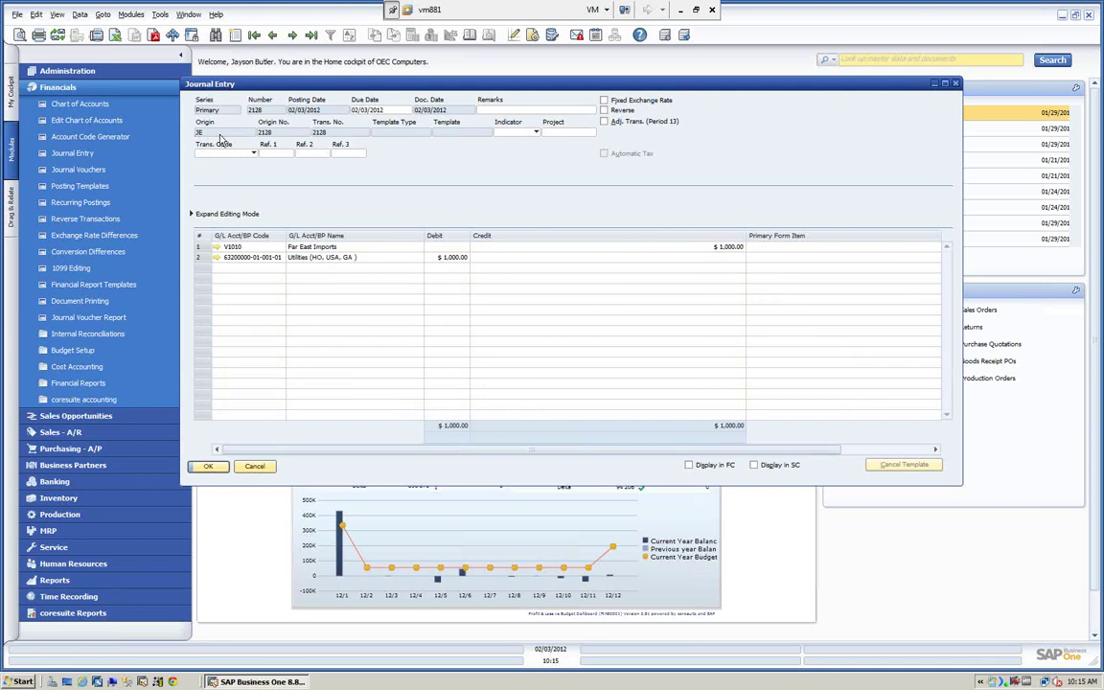
- Return to the last journal entry, examine its source A/P invoice, and close both the invoice and the journal entry
click(311, 36)
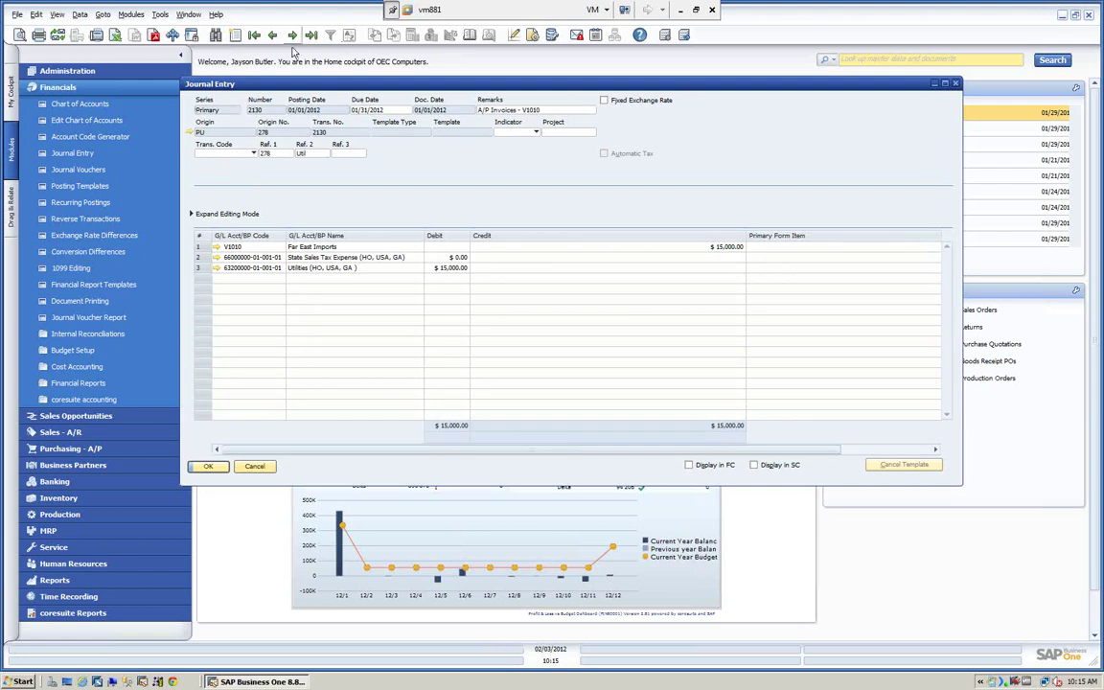
click(193, 135)
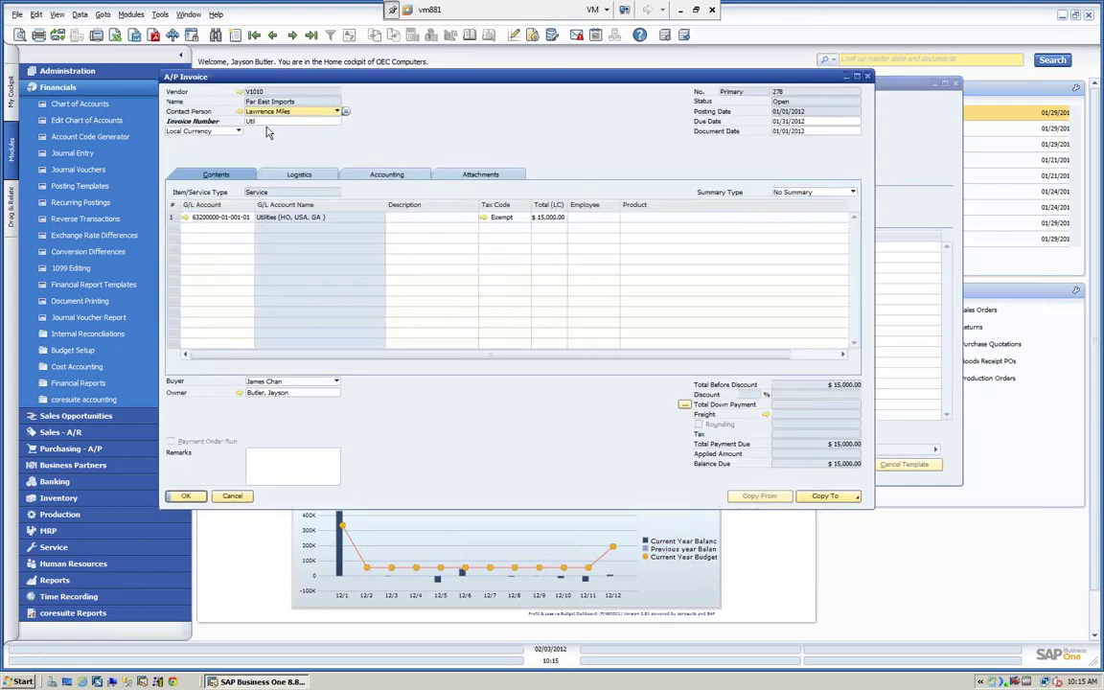
click(240, 497)
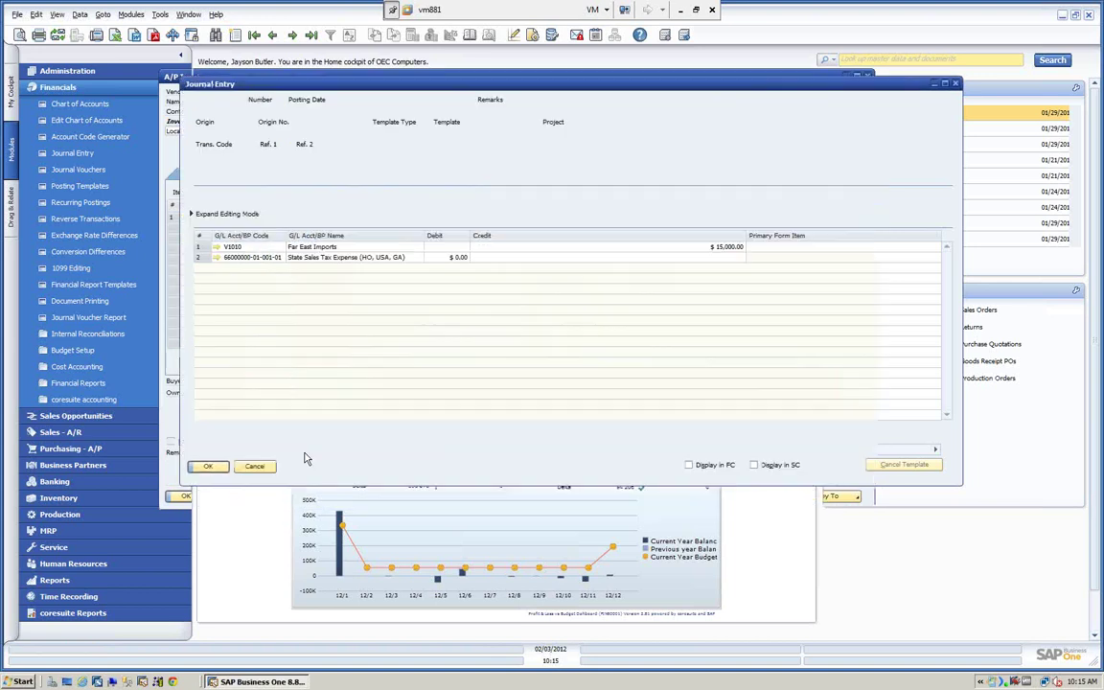
click(256, 467)
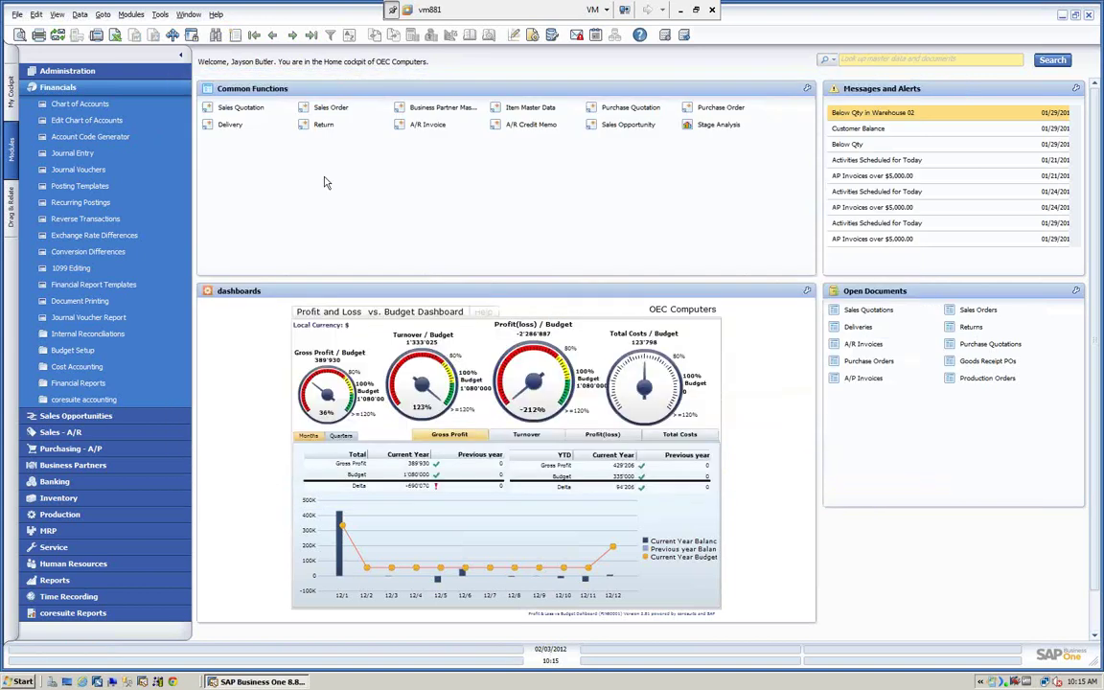
- Add a Recurring Transaction Templates shortcut from the Sales - A/R module to the cockpit's Common Functions
click(76, 89)
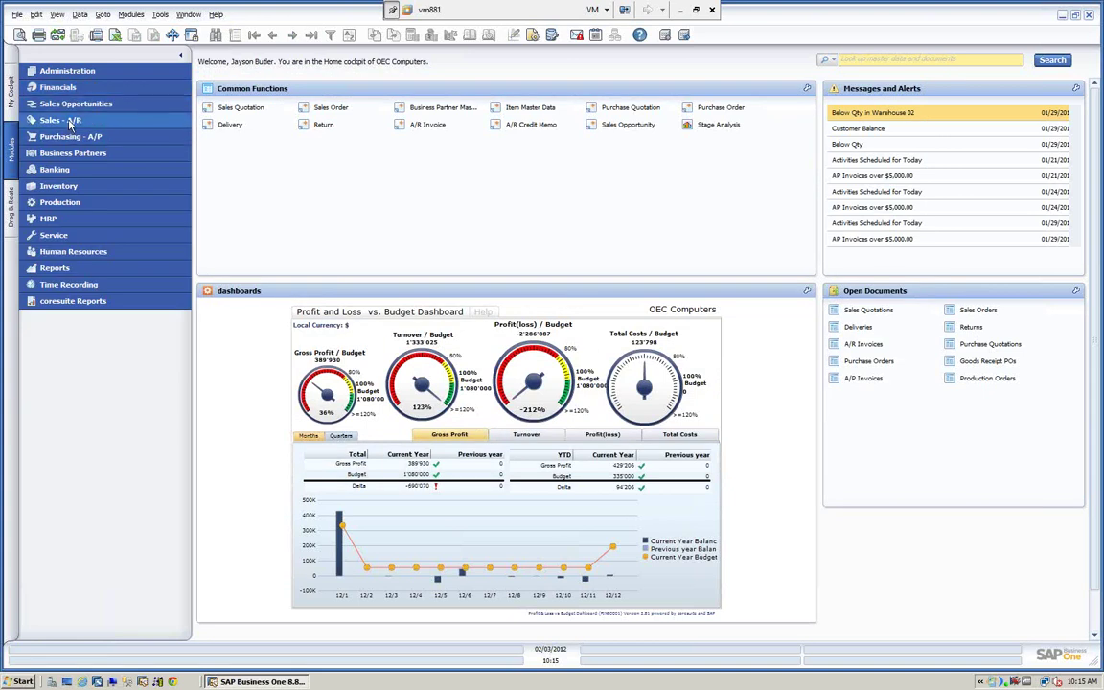
click(67, 120)
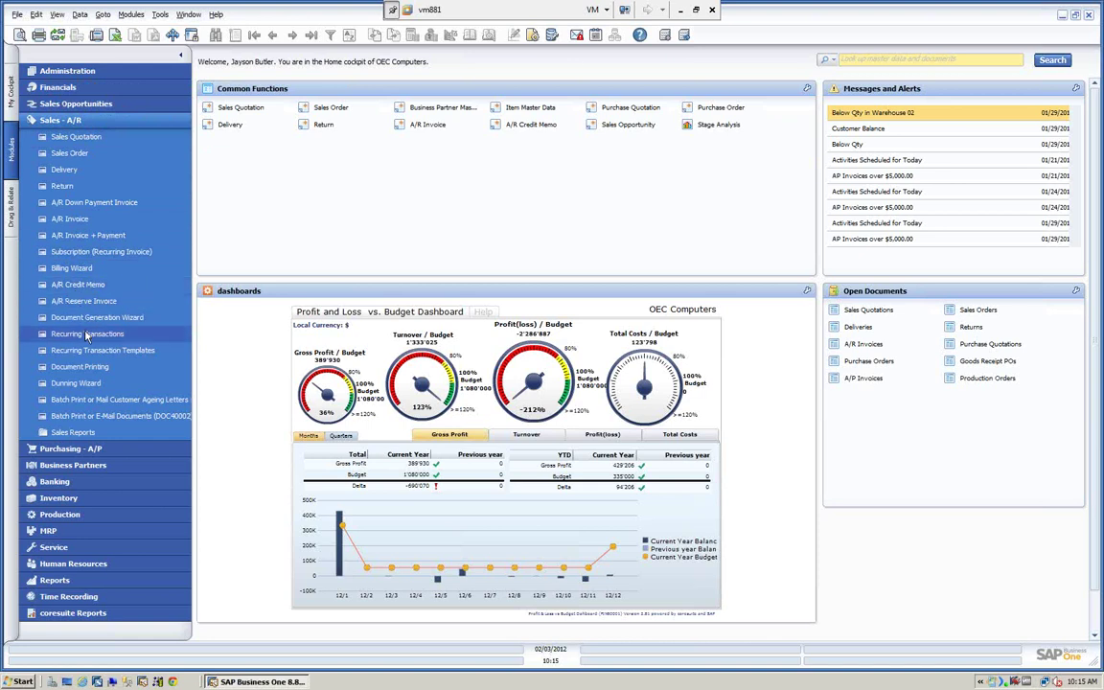
drag(86, 355, 361, 188)
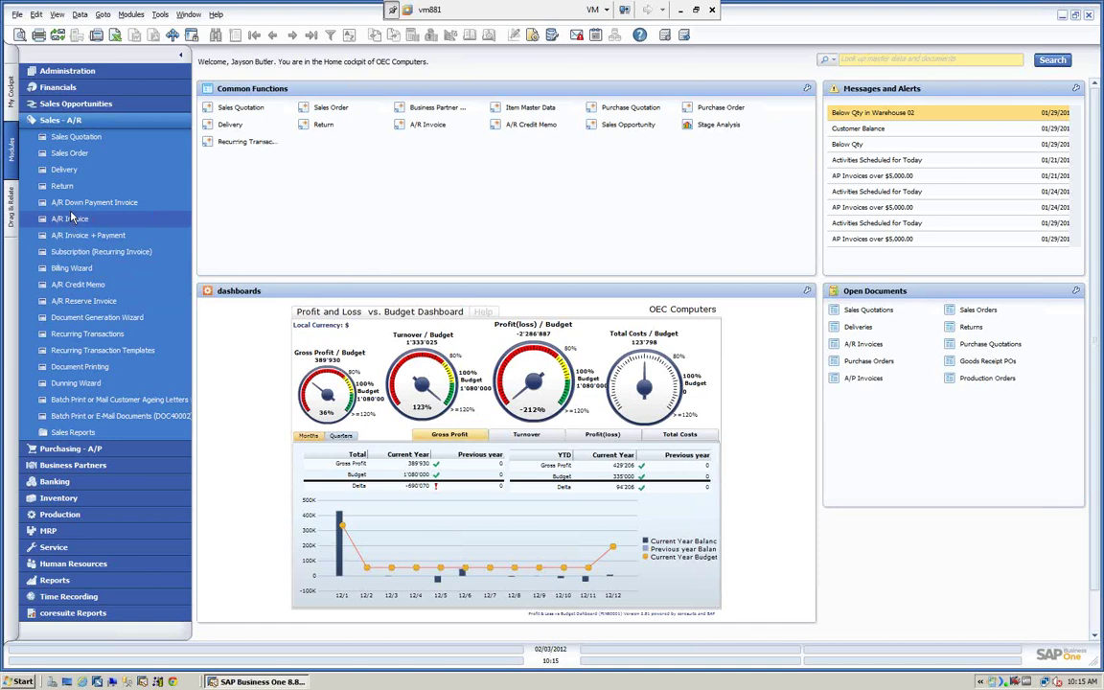
click(65, 121)
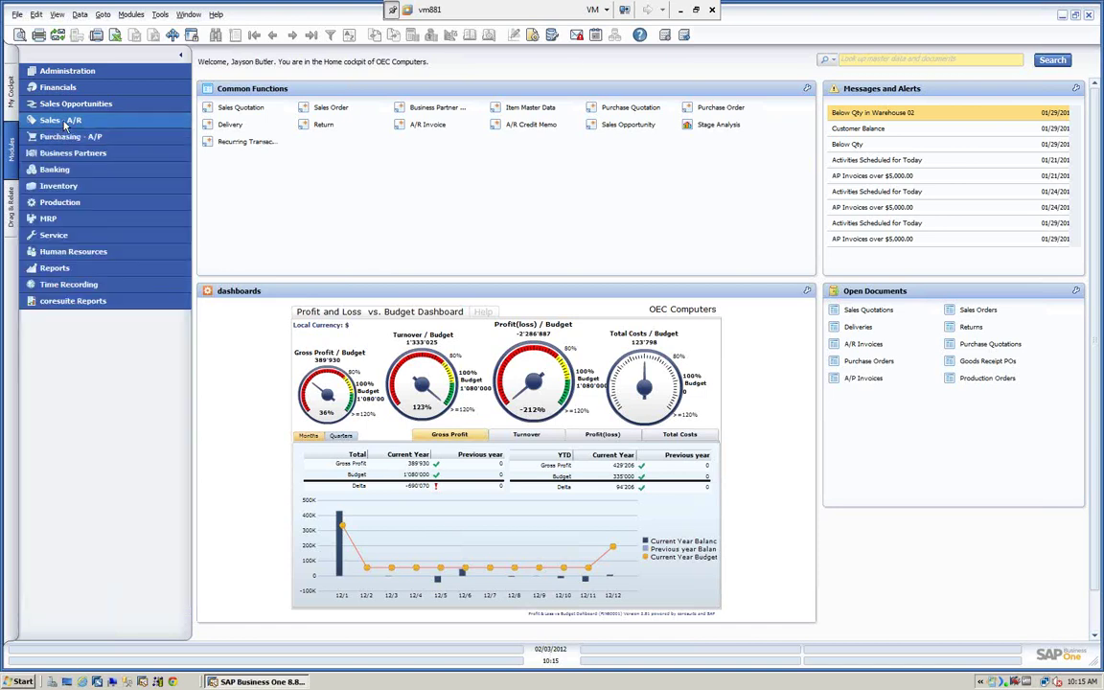
click(67, 137)
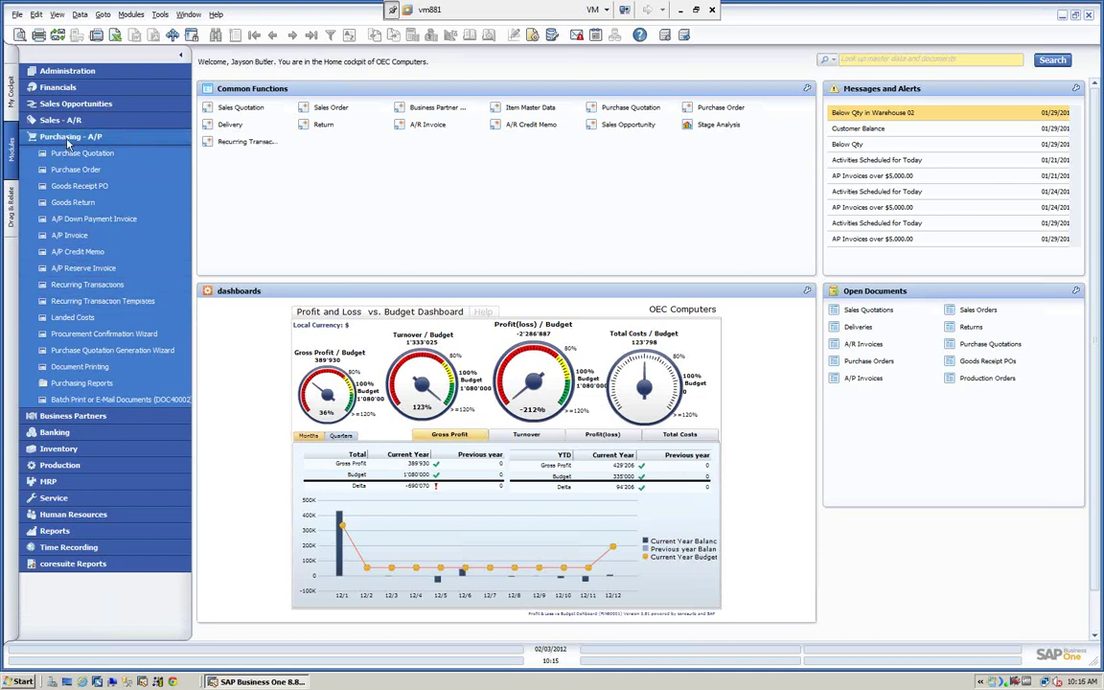
click(63, 137)
click(59, 185)
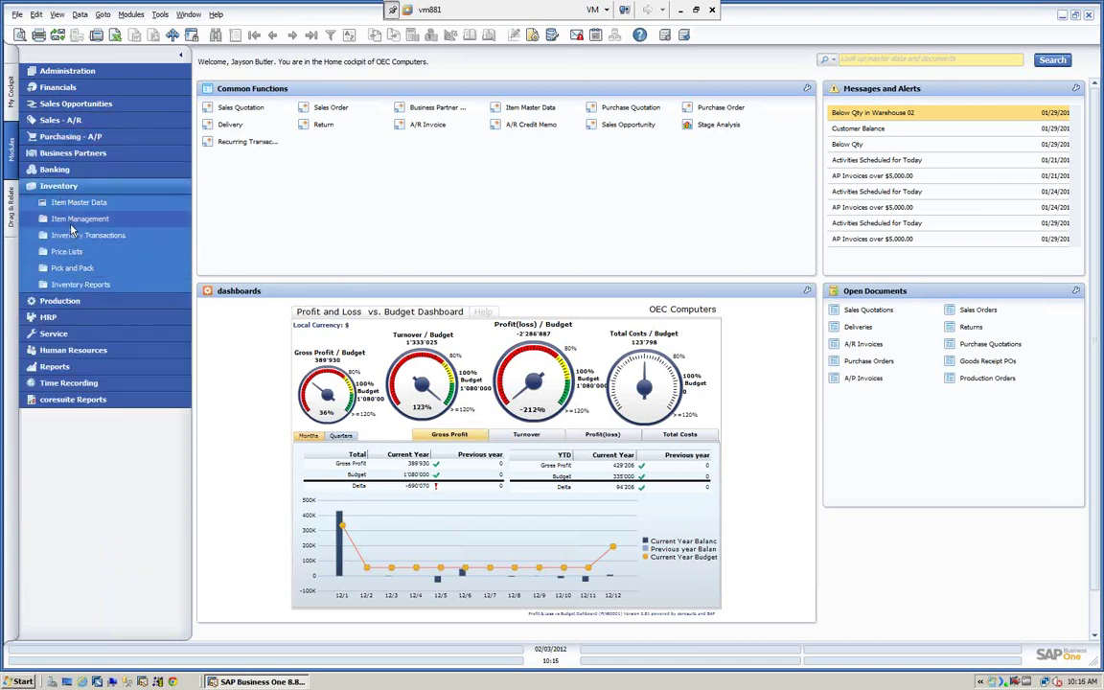
click(58, 185)
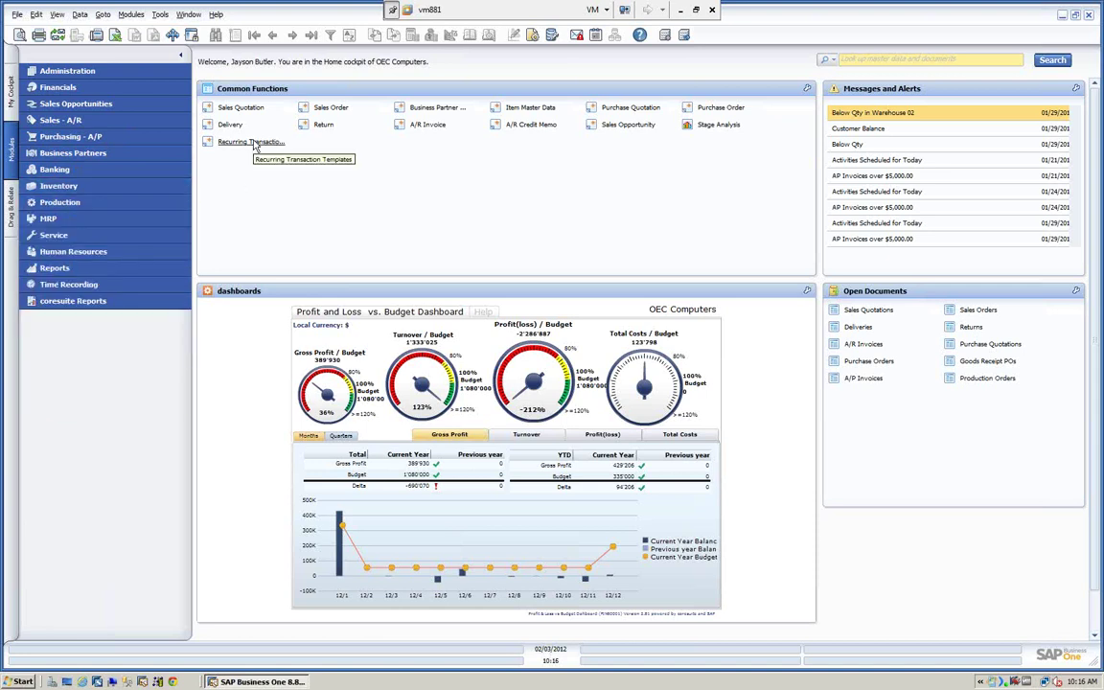
- Open the recurring transaction templates from the new cockpit shortcut and enter a template named SO with type Sales Order
click(253, 142)
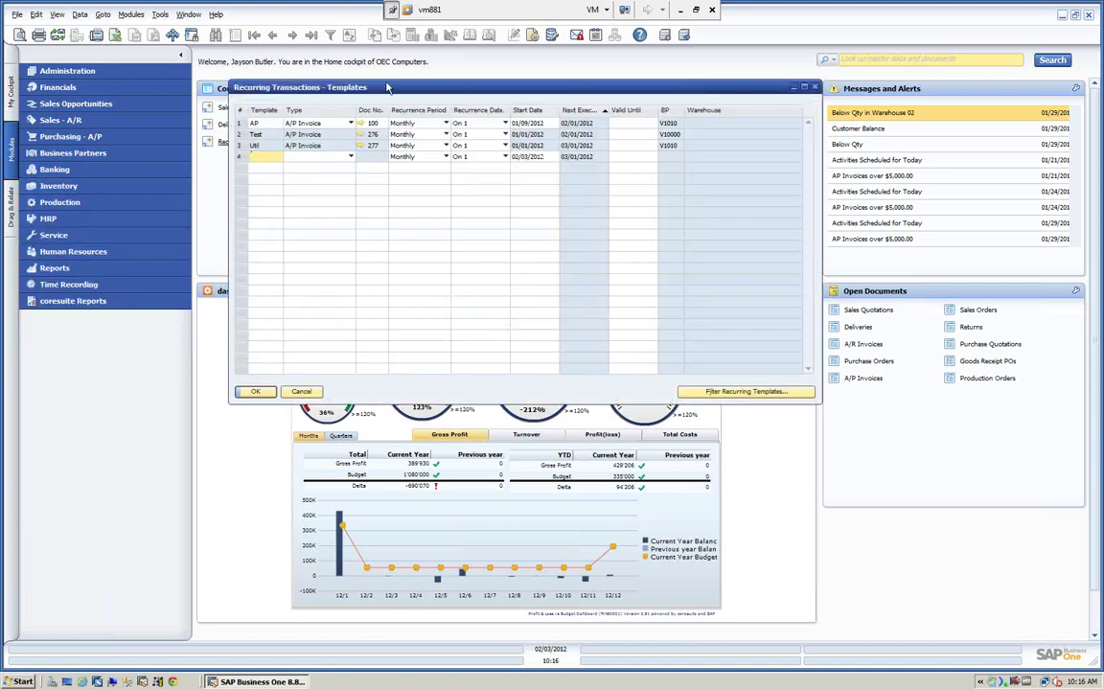
drag(387, 88, 383, 210)
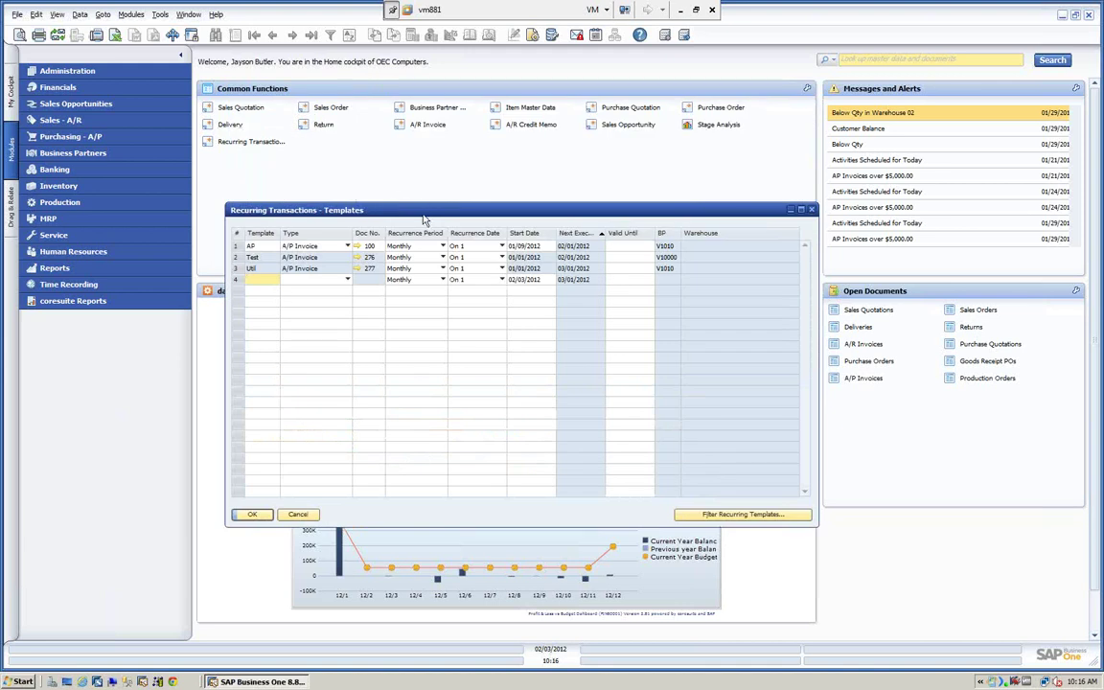
drag(422, 217, 411, 186)
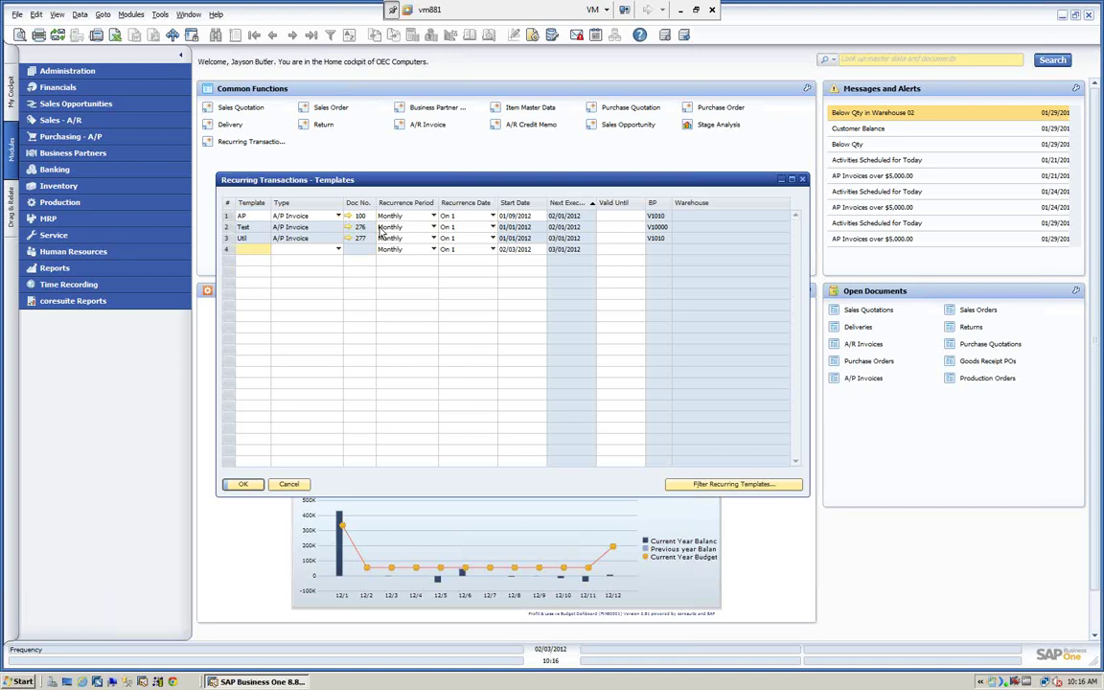
text(SO)
key(Tab)
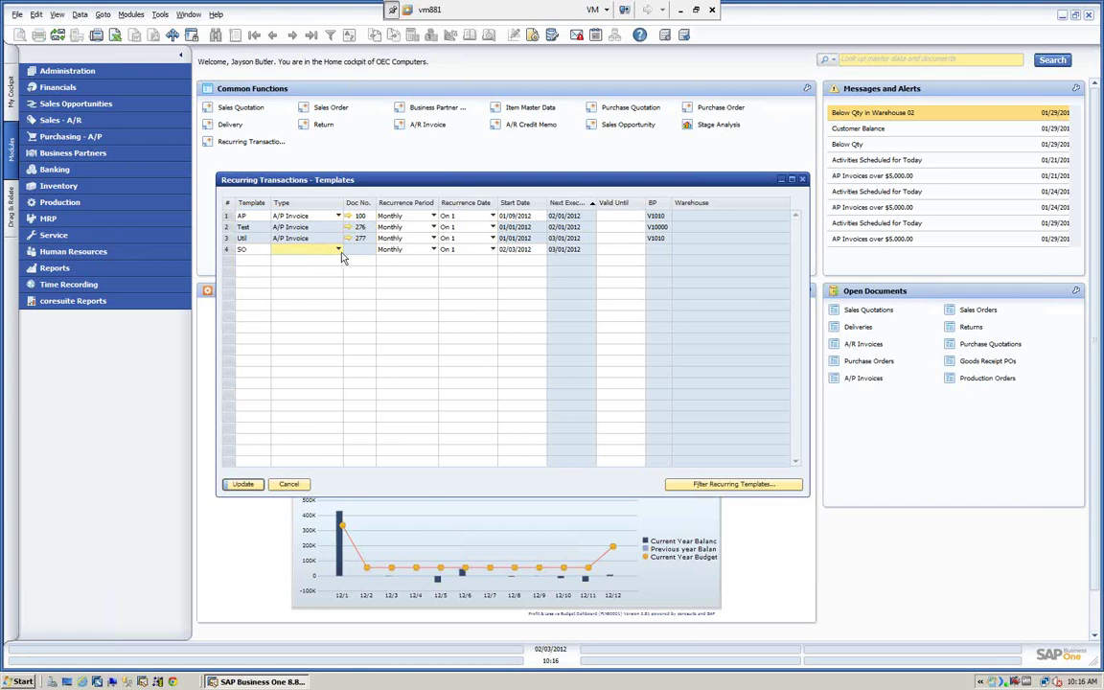
click(339, 251)
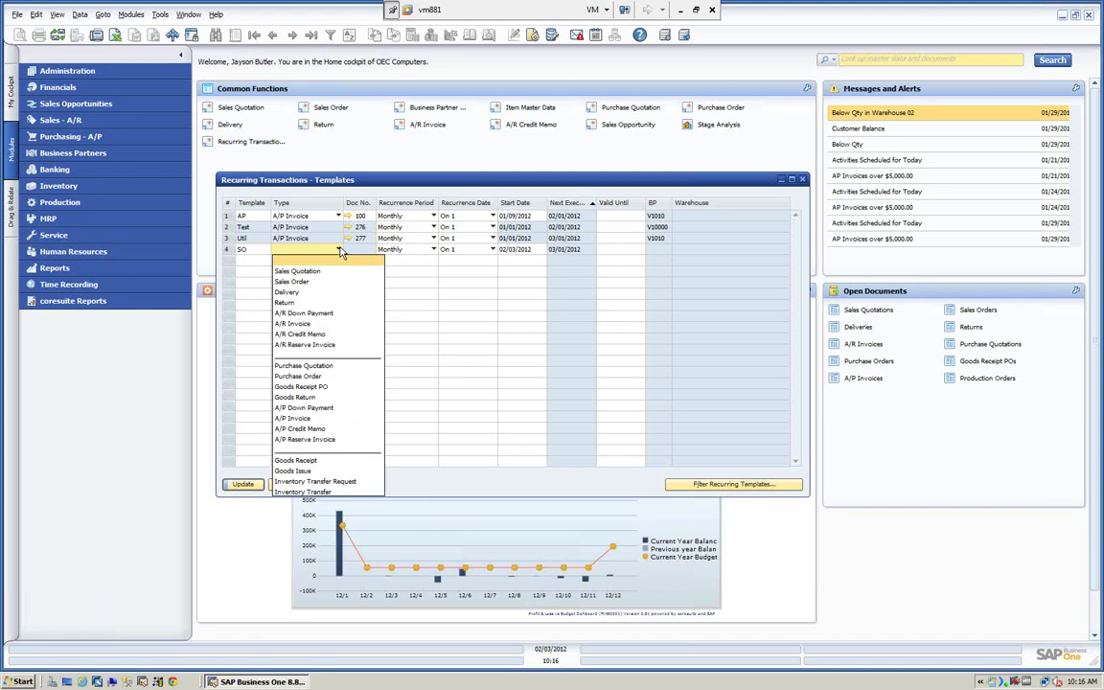
click(300, 283)
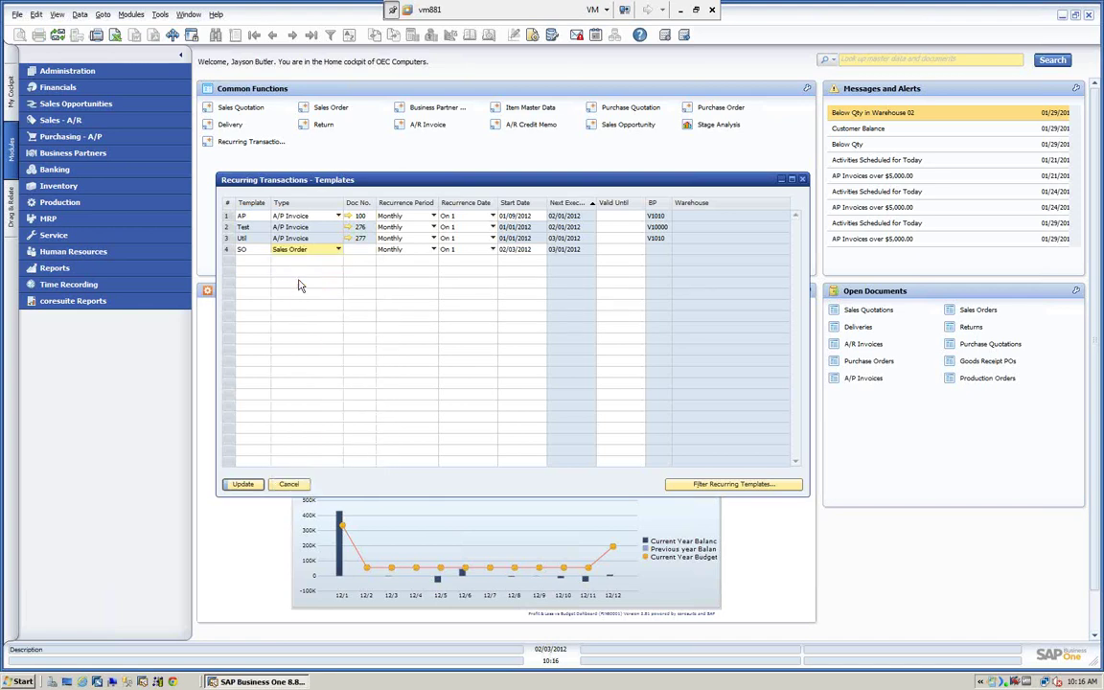
- Start a new draft sales order as the document for template SO and reposition its window beside the module list
key(Tab)
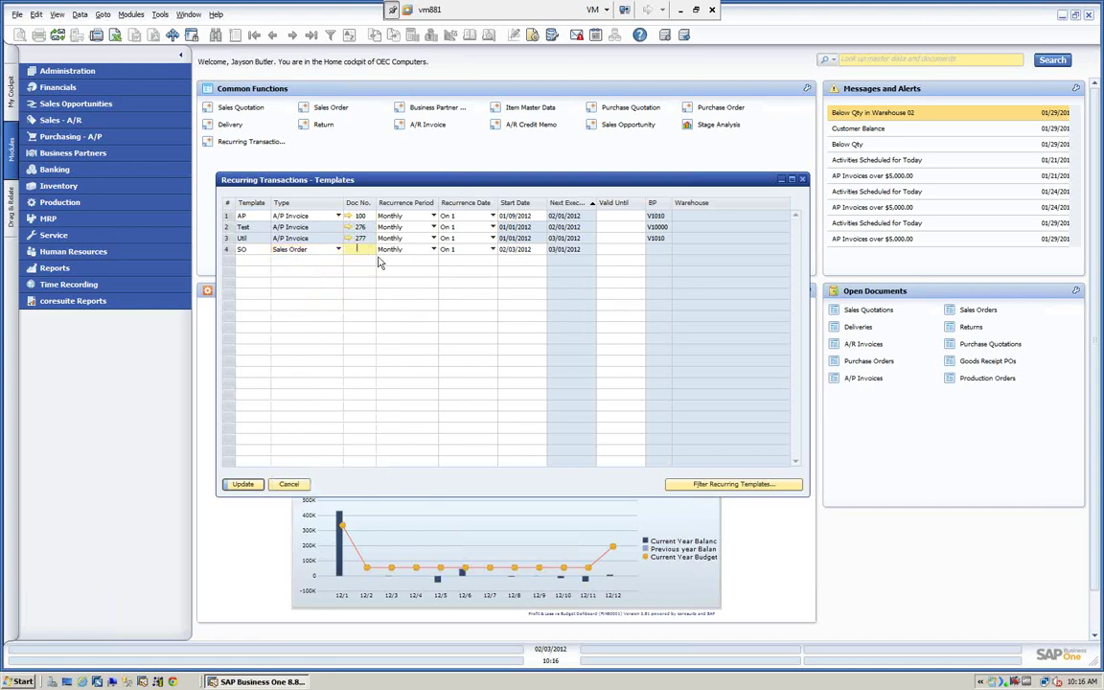
key(Tab)
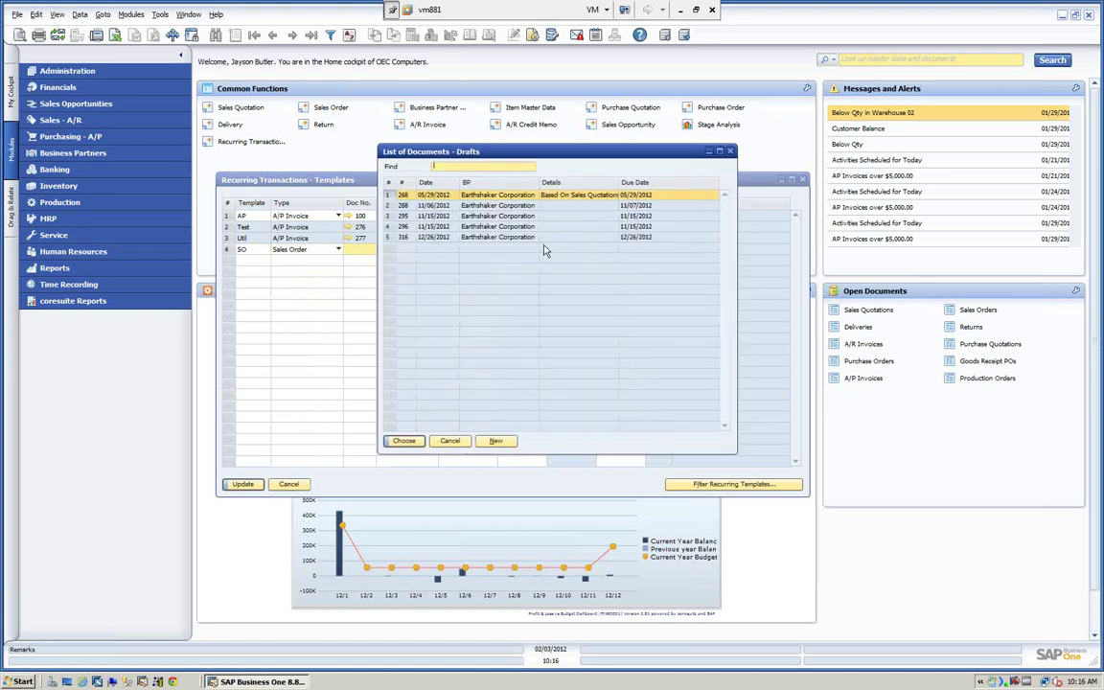
click(494, 440)
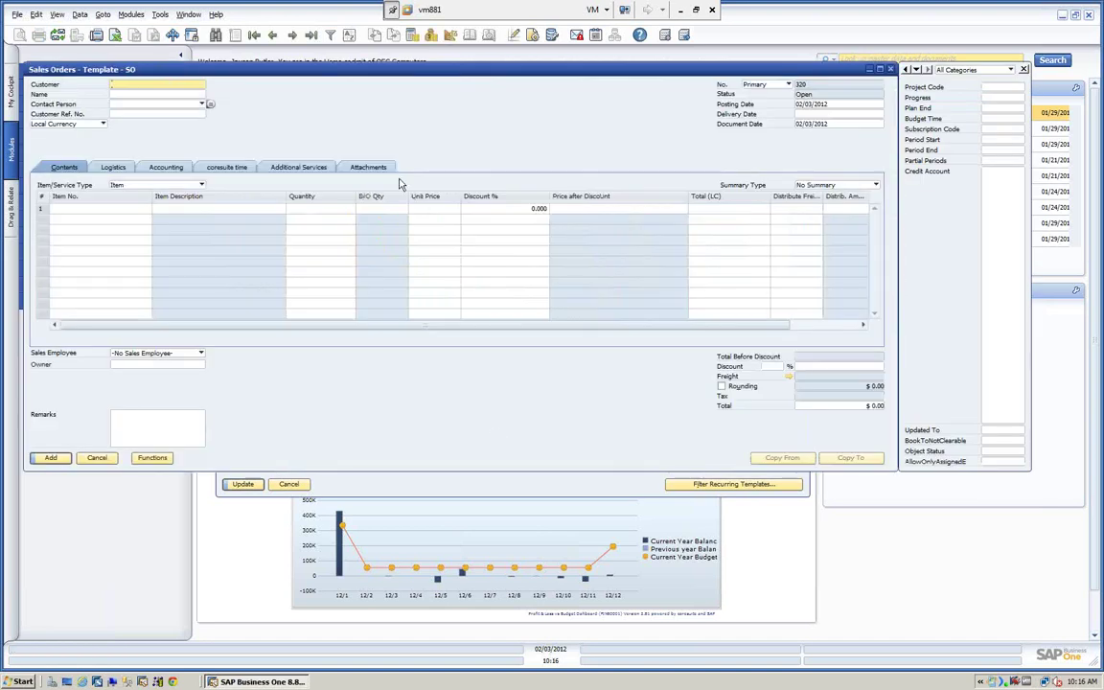
drag(341, 71, 516, 77)
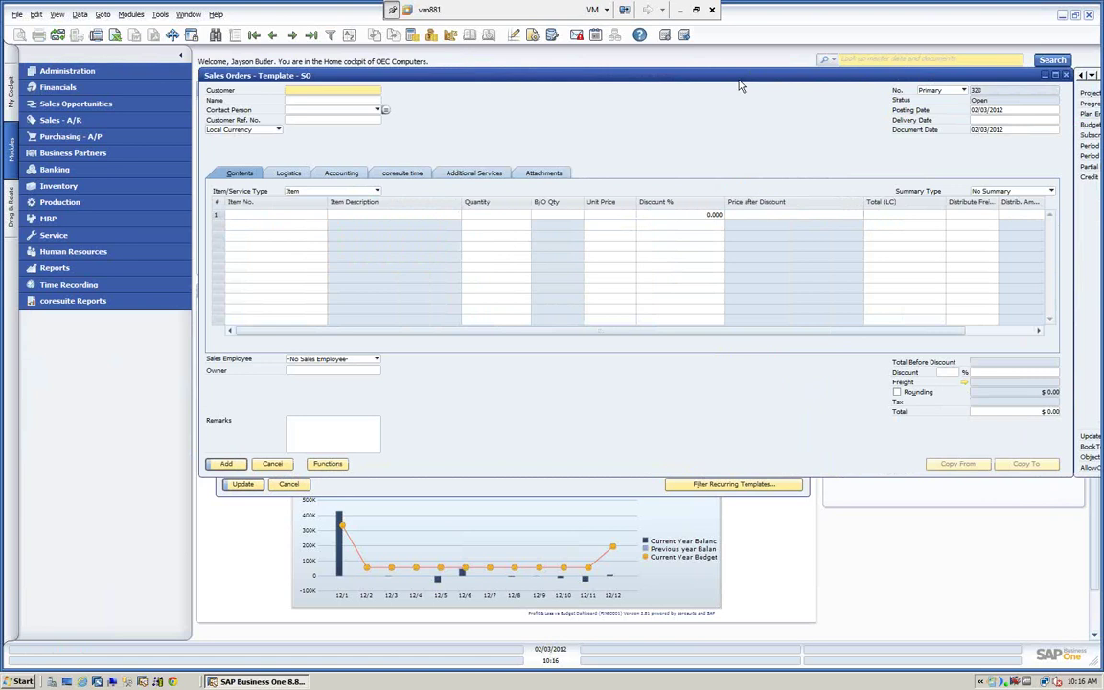
drag(671, 76, 755, 133)
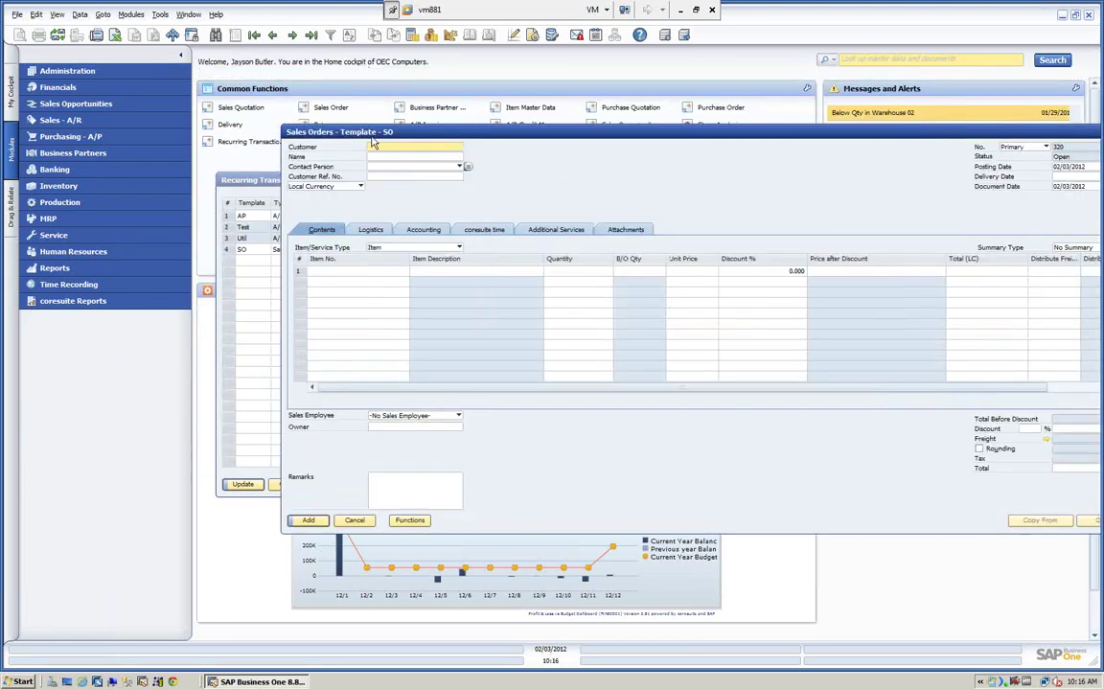
drag(446, 131, 404, 134)
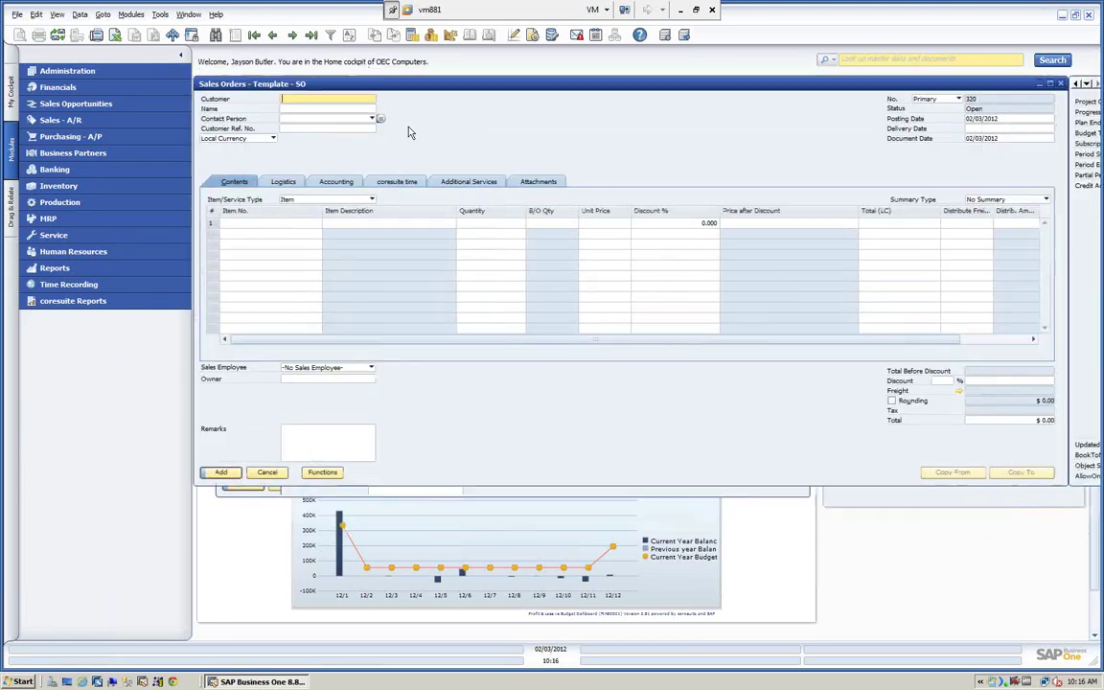
- Set the customer of the template sales order to Earthshaker Corporation
click(325, 110)
text(e)
key(Tab)
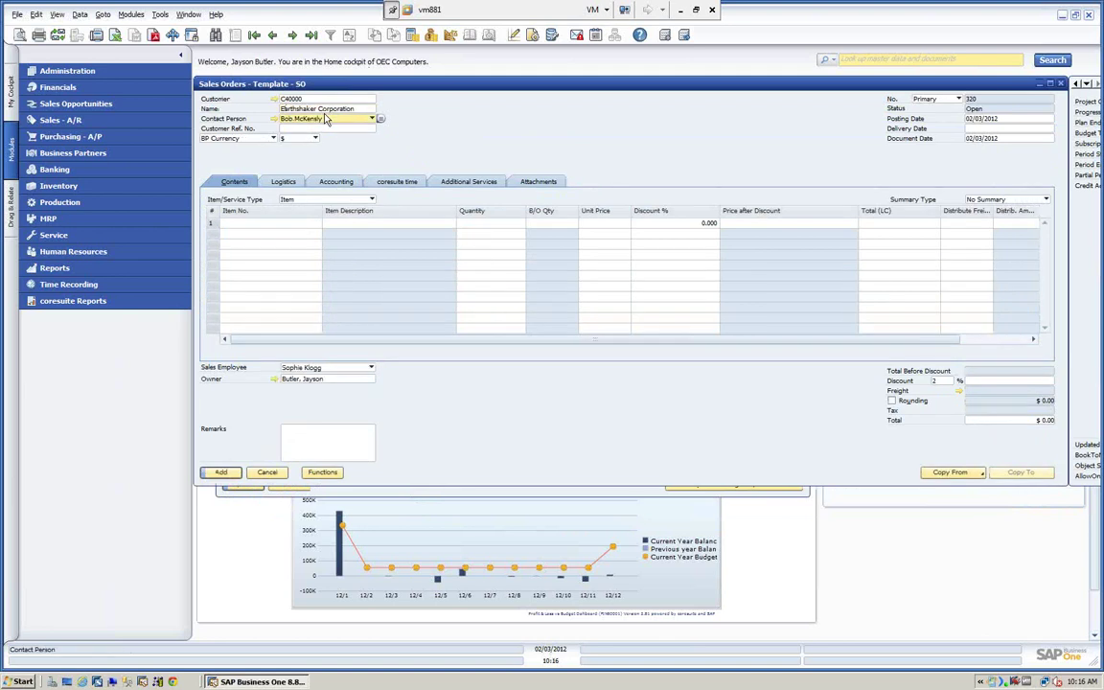
- Set the template sales order's posting date and delivery date to 01/01/2012
click(995, 119)
text(010112)
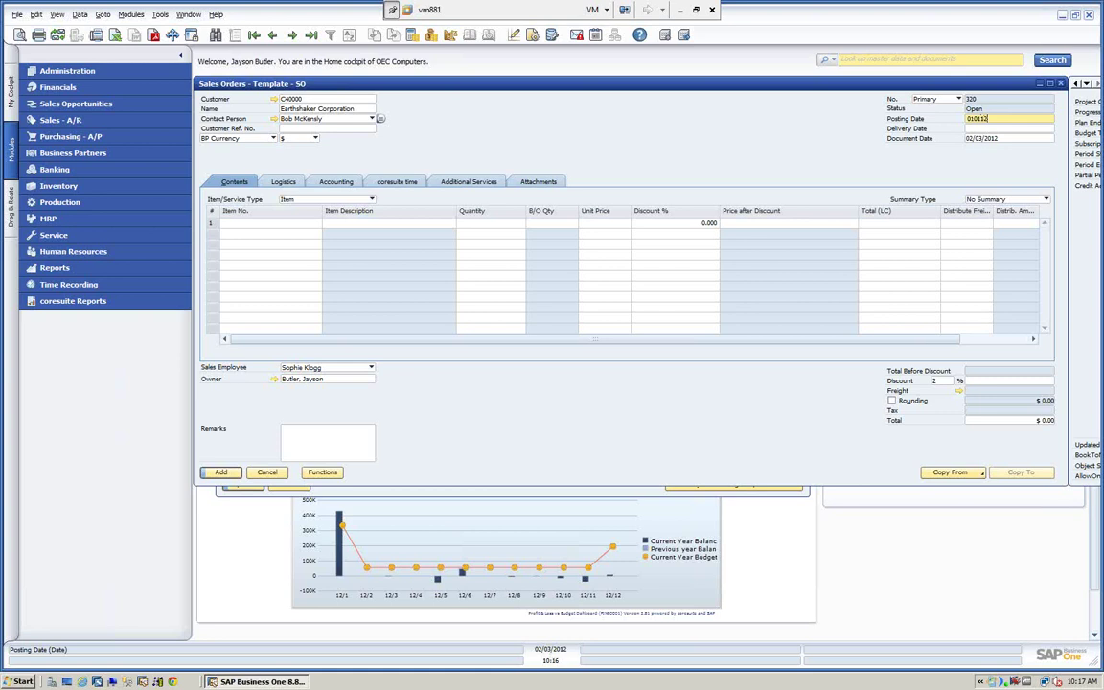
click(1001, 129)
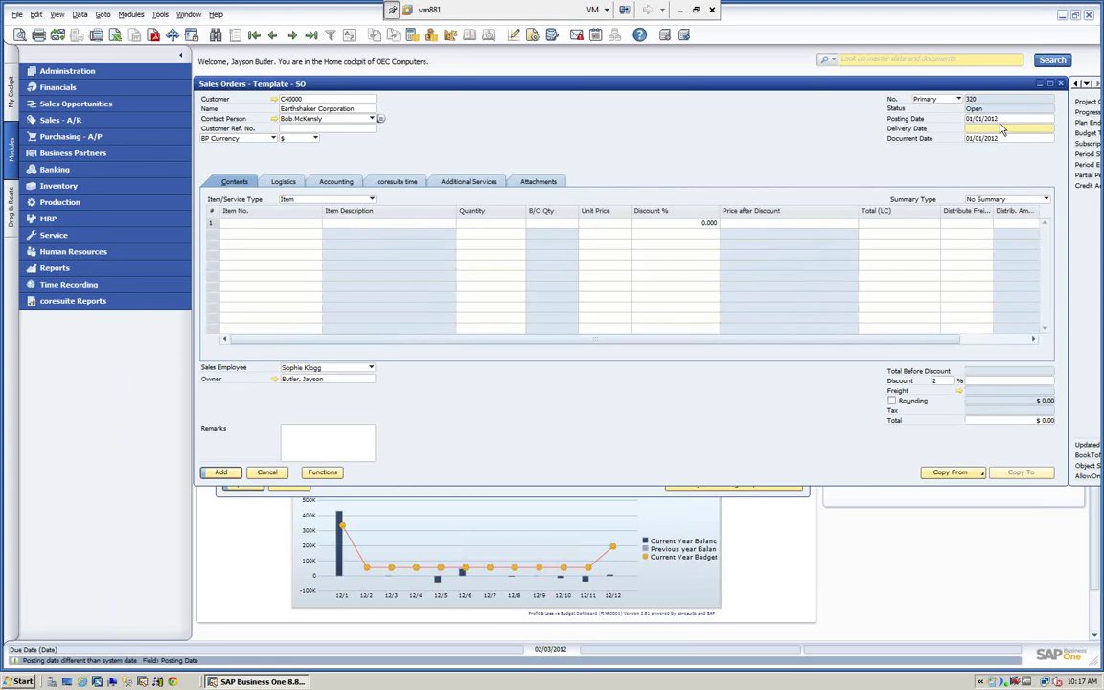
text(010112)
key(Tab)
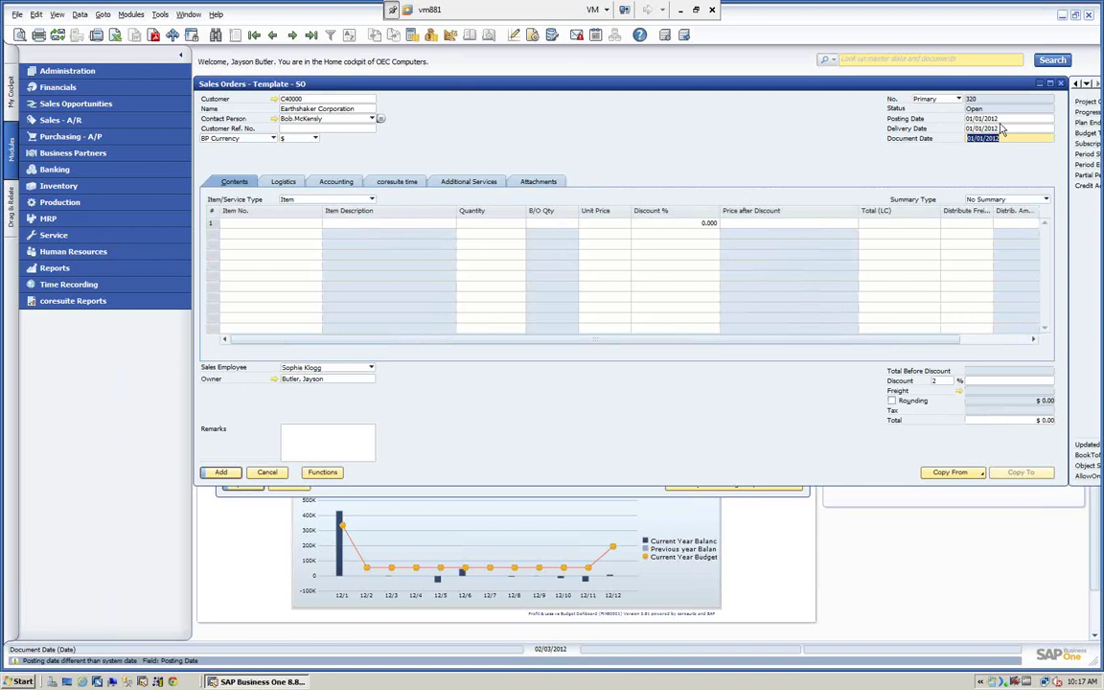
- Switch the sales order's line type to Service and back to Item
click(371, 199)
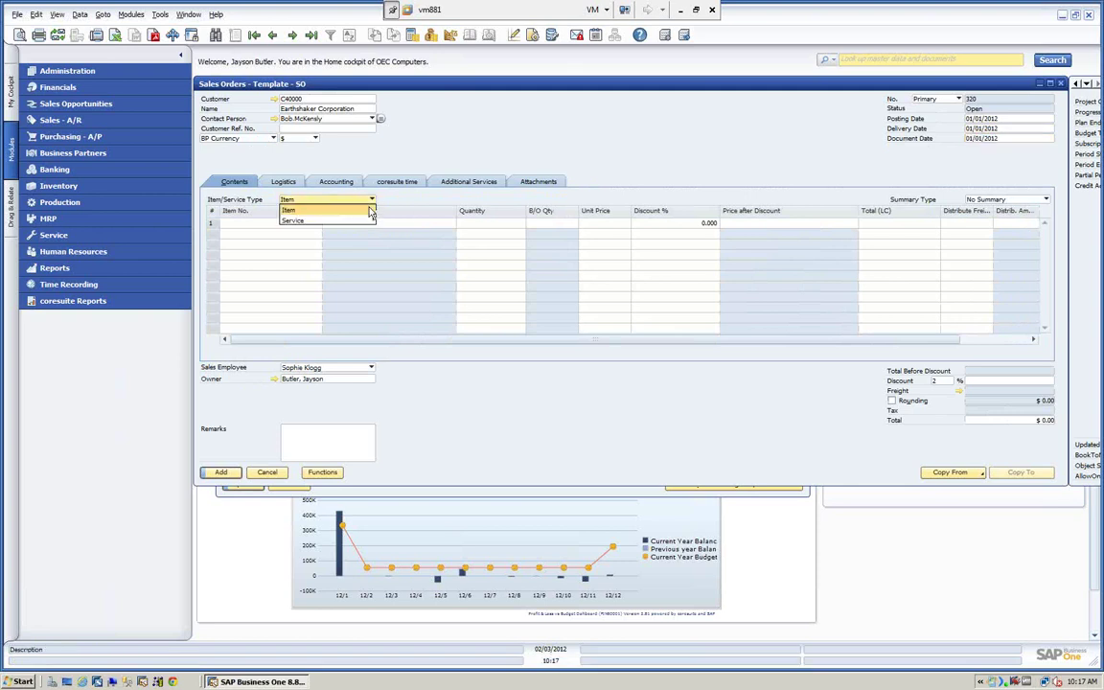
click(297, 221)
click(371, 199)
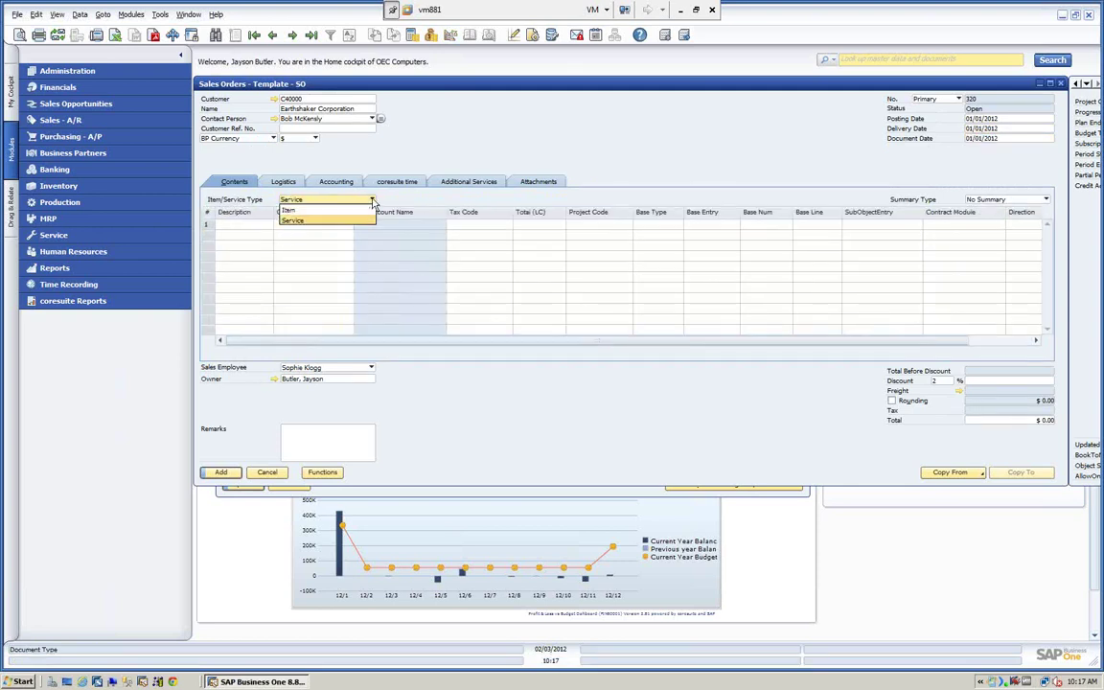
click(295, 211)
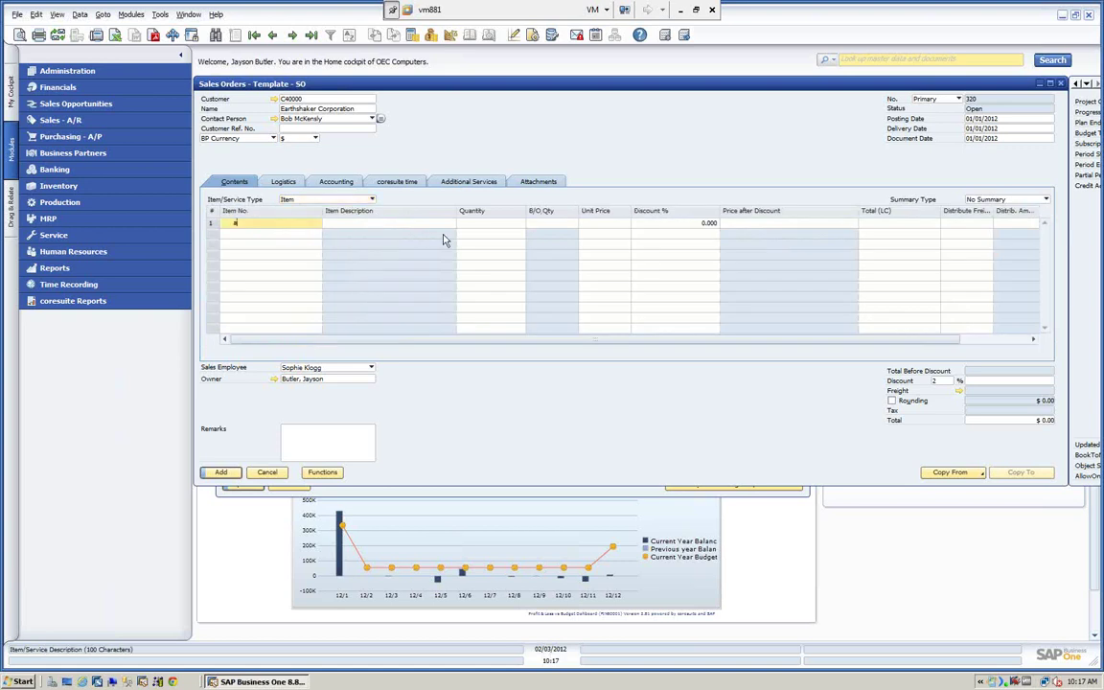
- Enter items A00001, A00002 and A00003 as the order lines and add the sales order draft to the template
text(*)
key(Tab)
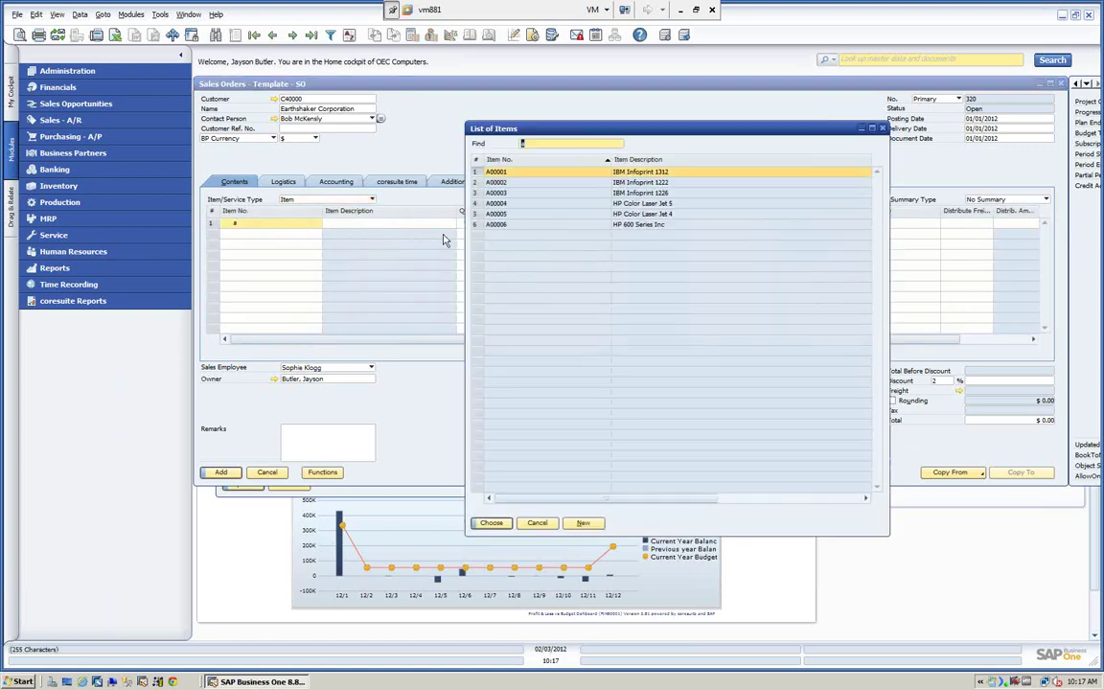
shift+click(507, 195)
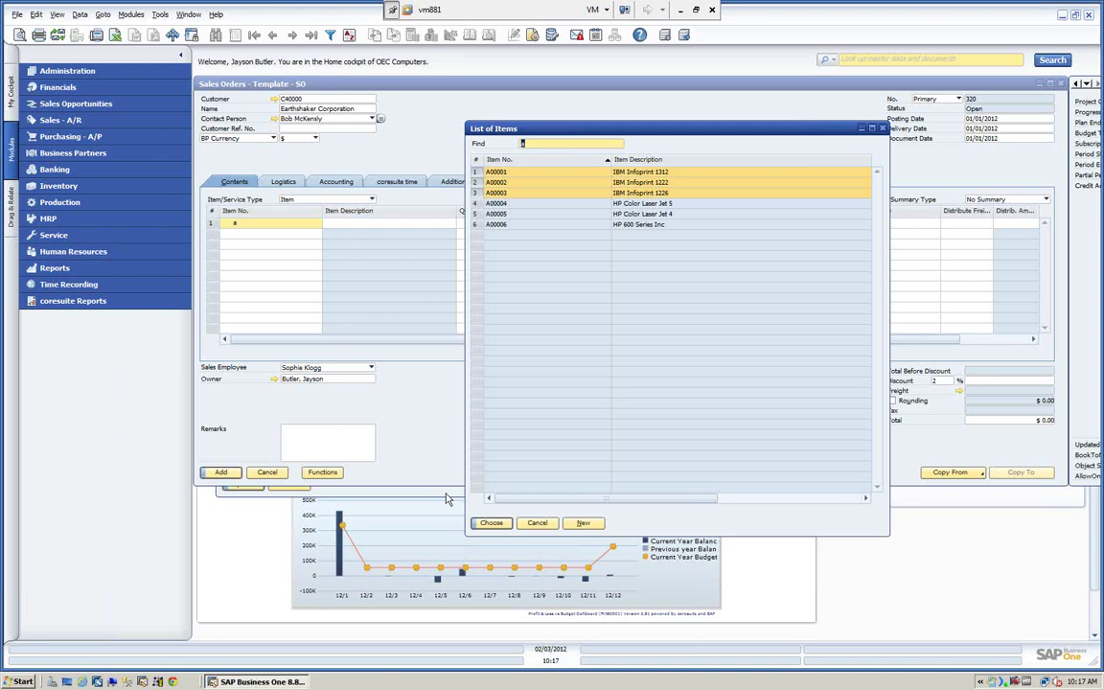
click(493, 524)
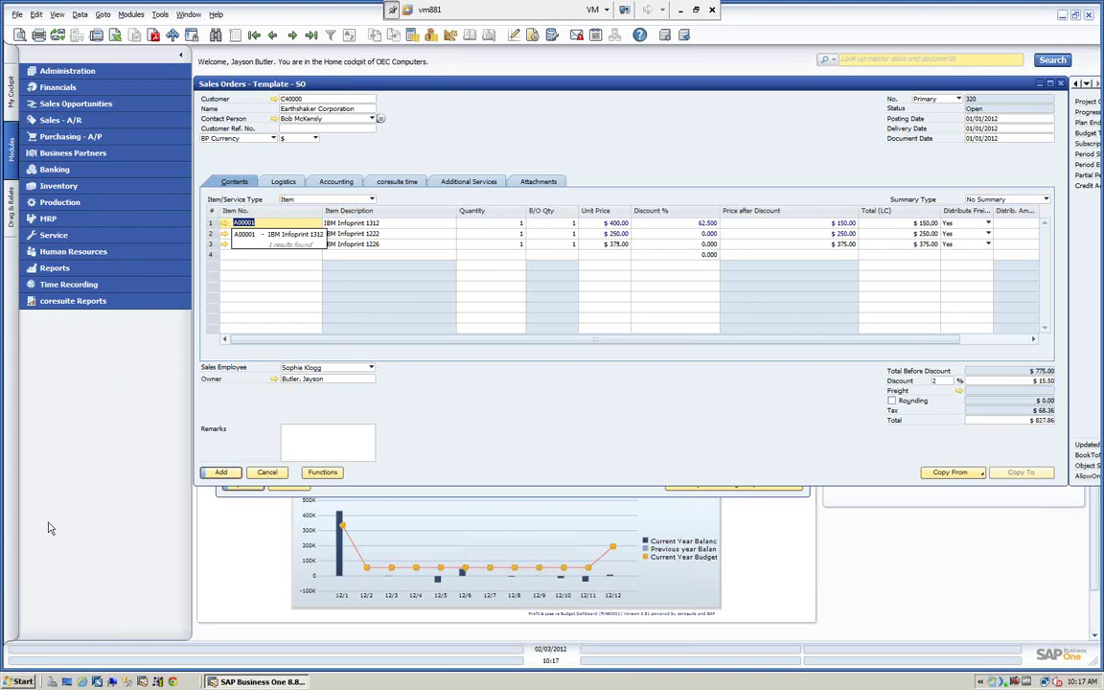
click(220, 473)
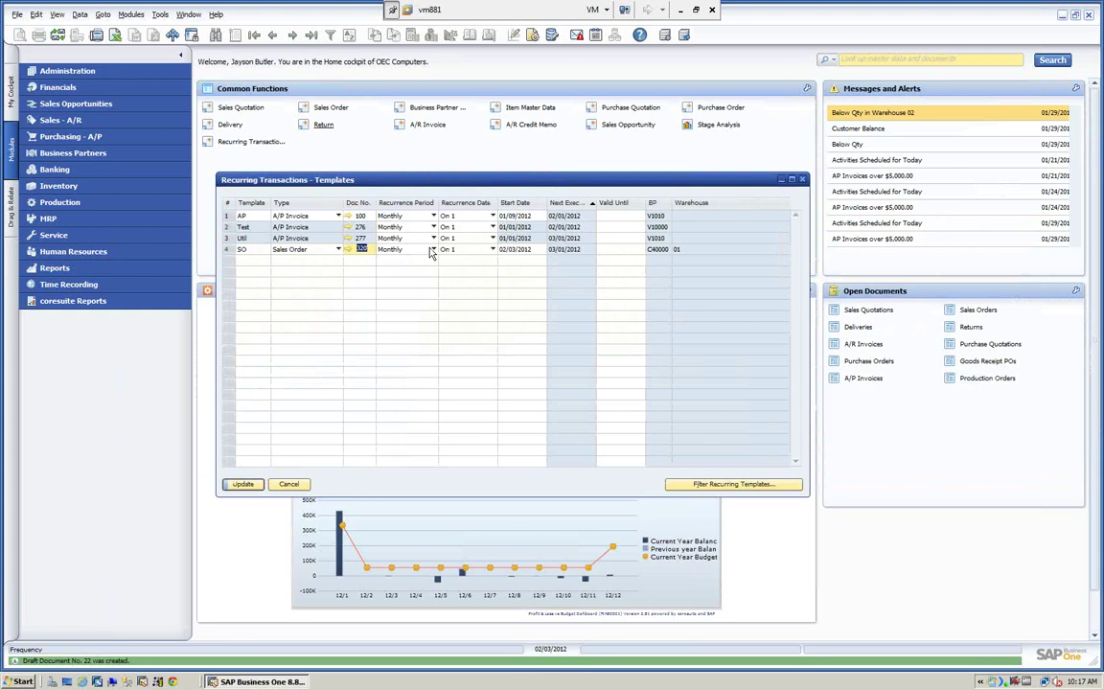
- Keep the Monthly recurrence for template SO, set its start date to 01/01/2012 and save it, accepting the past date
click(430, 252)
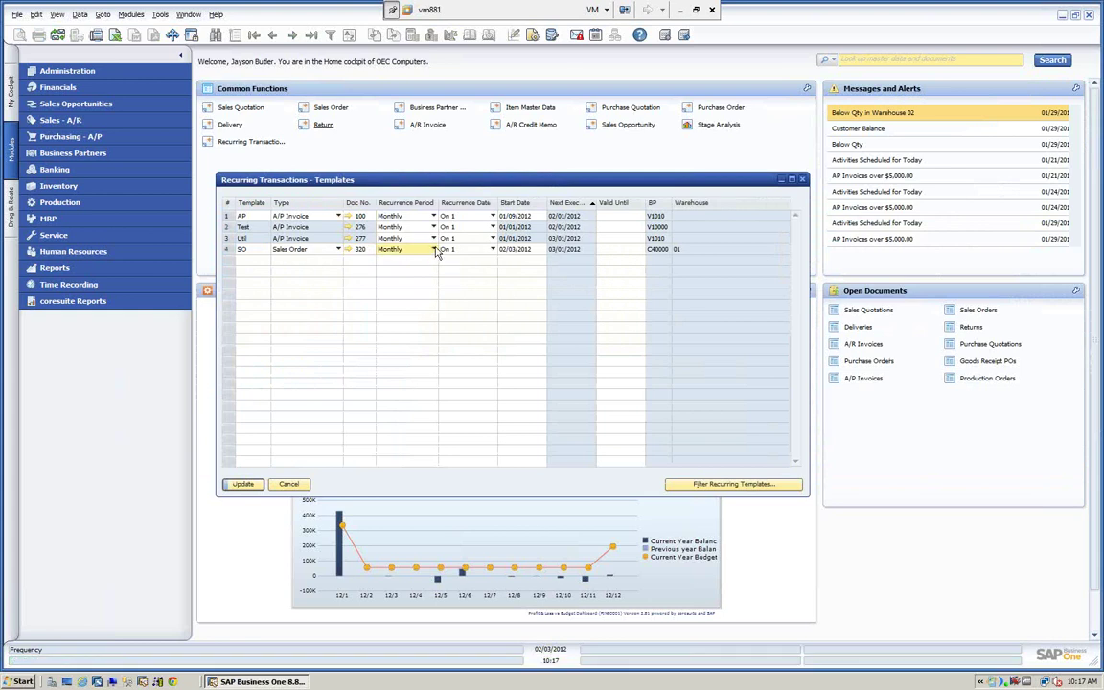
click(434, 250)
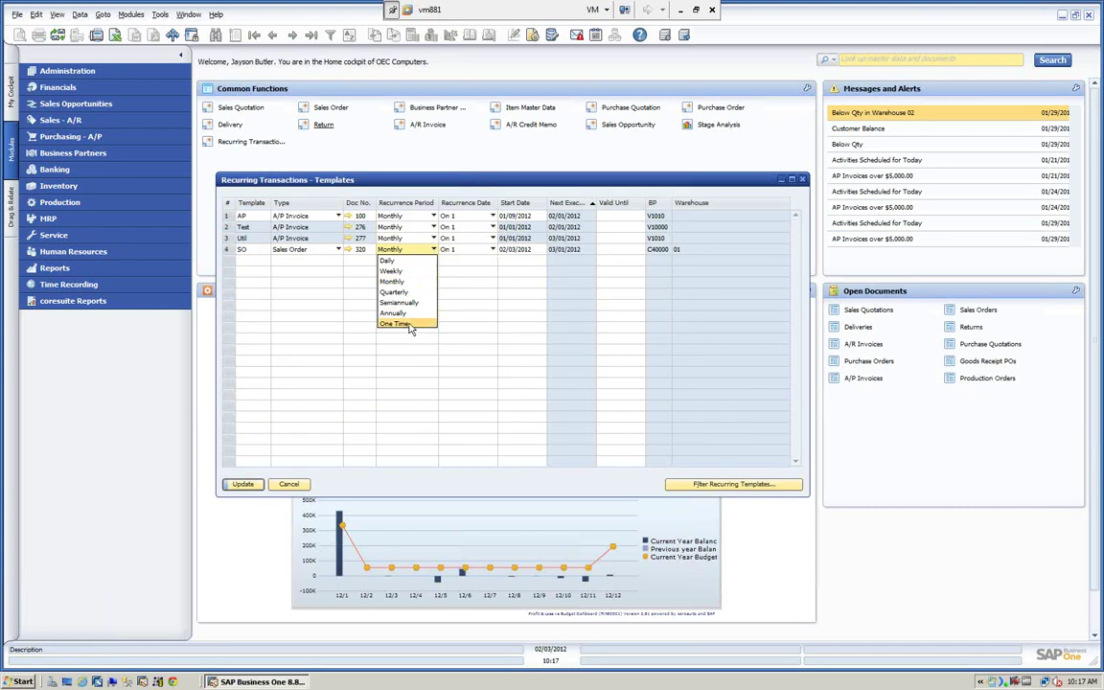
click(420, 252)
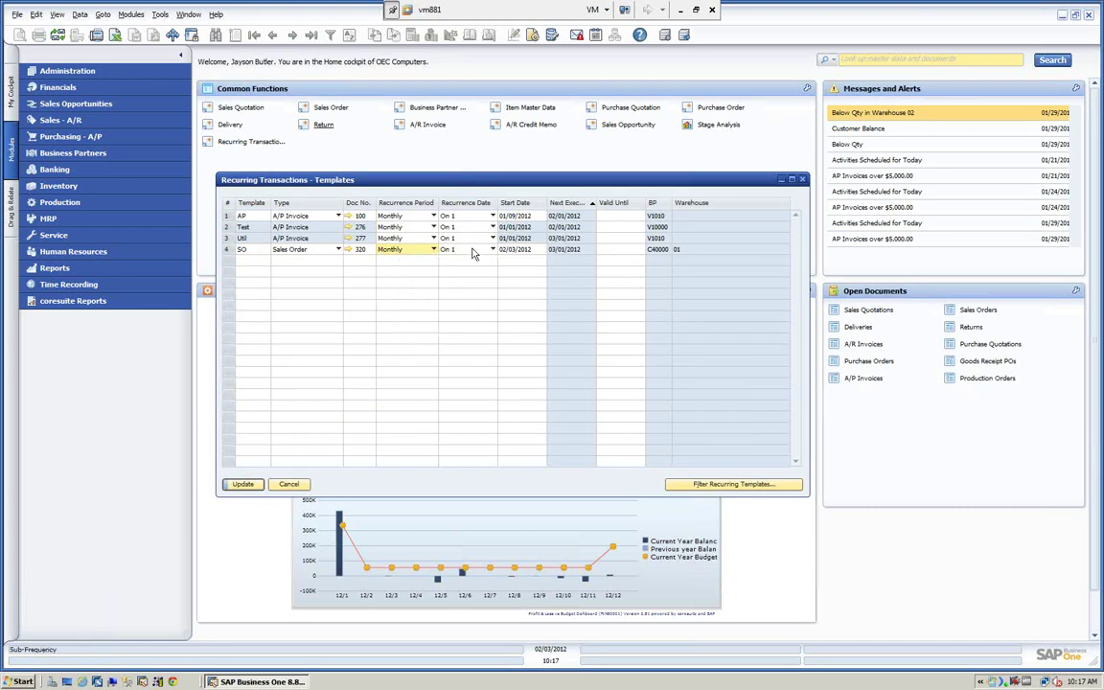
click(524, 250)
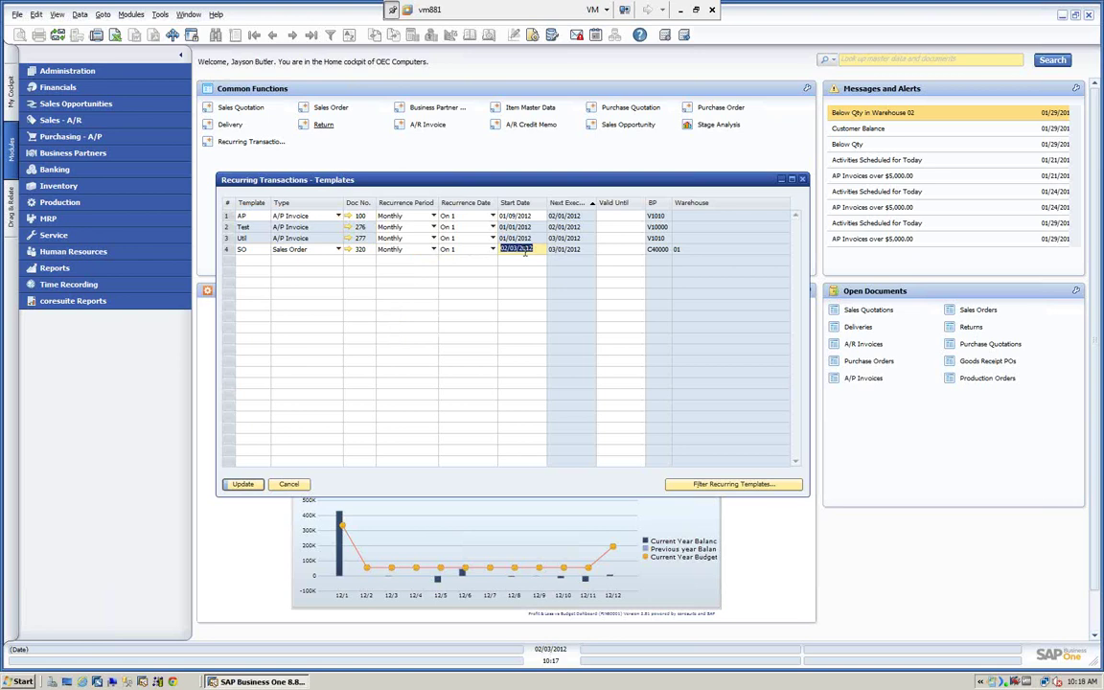
text(0101)
key(Tab)
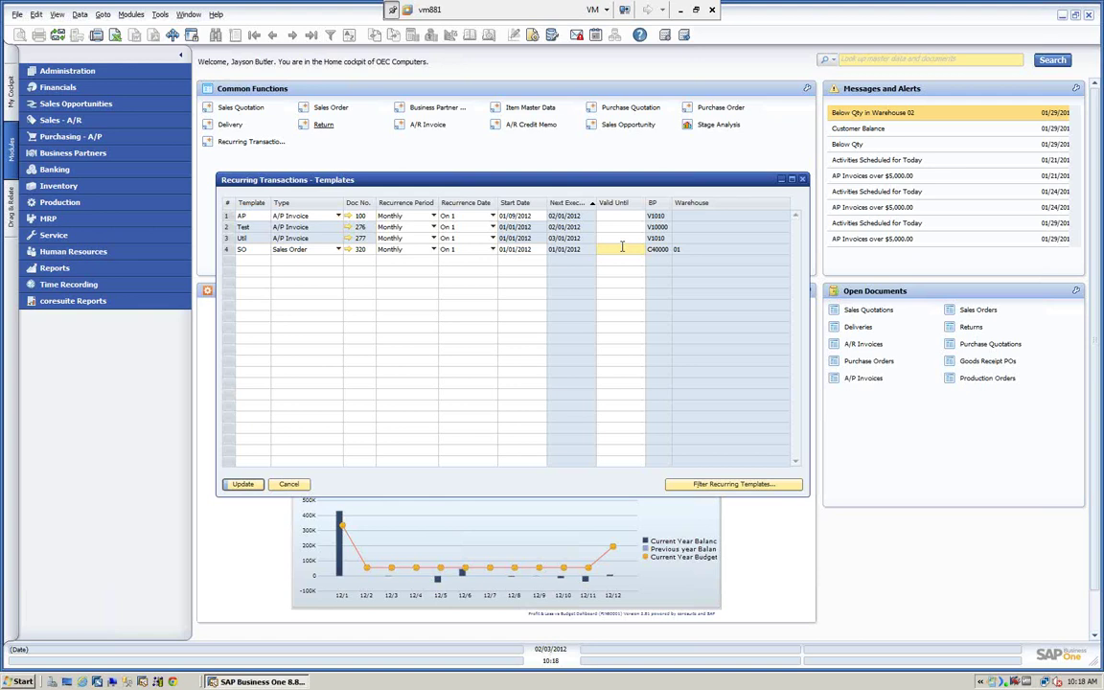
click(242, 485)
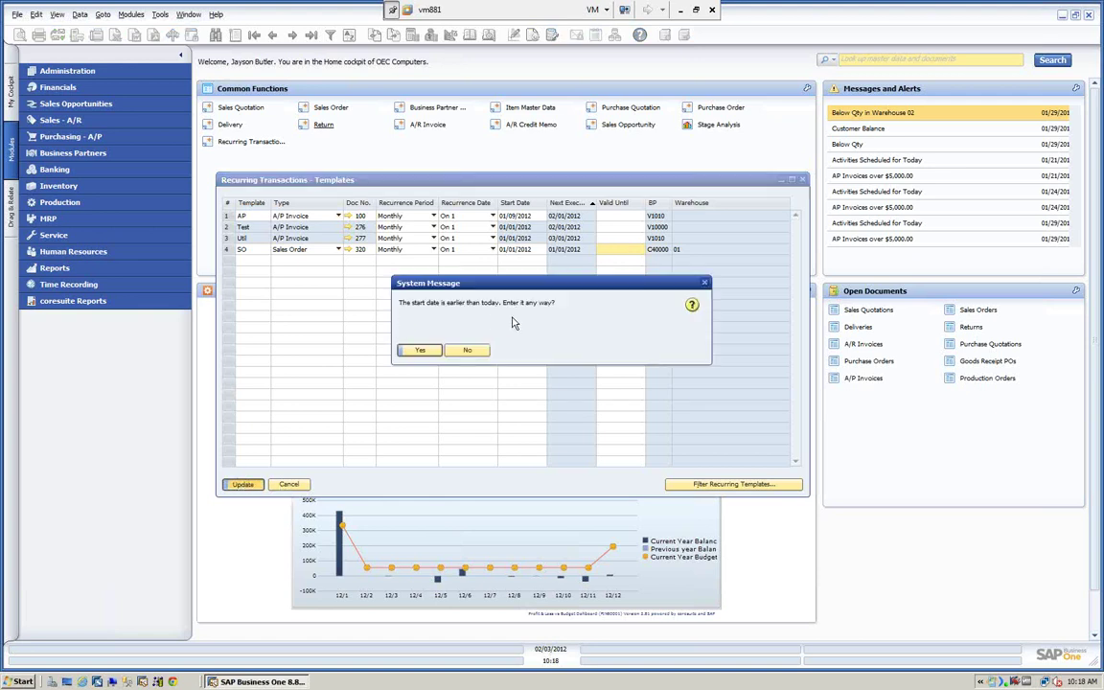
click(419, 351)
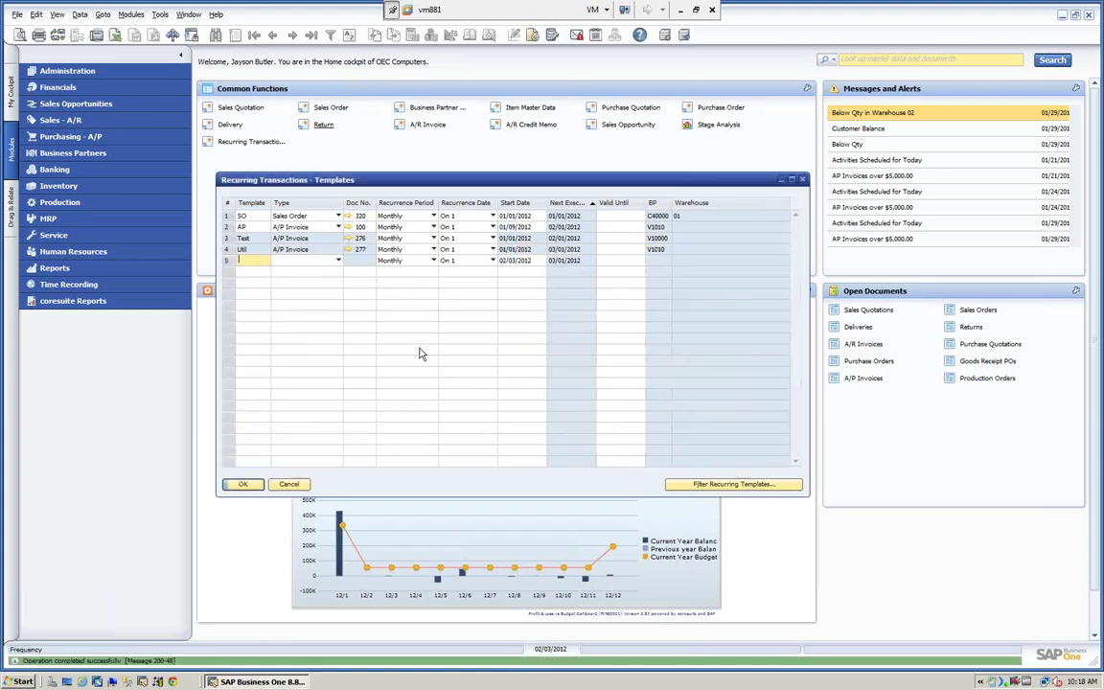
- Close the template list and reopen it from the cockpit shortcut to check the saved templates
click(288, 484)
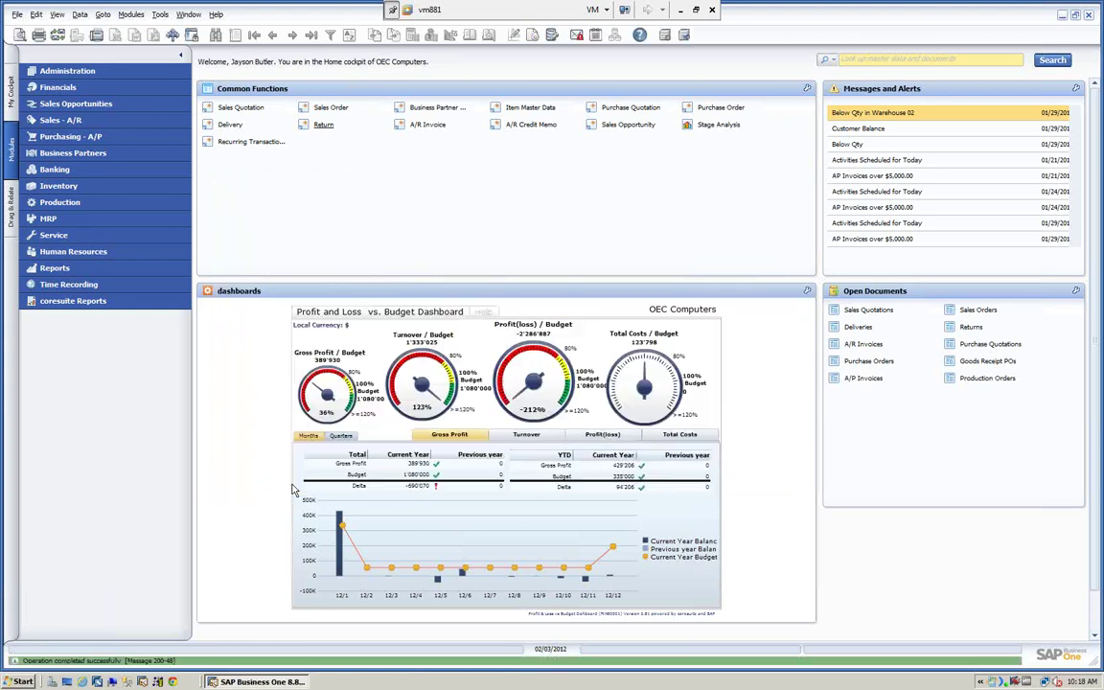
click(246, 144)
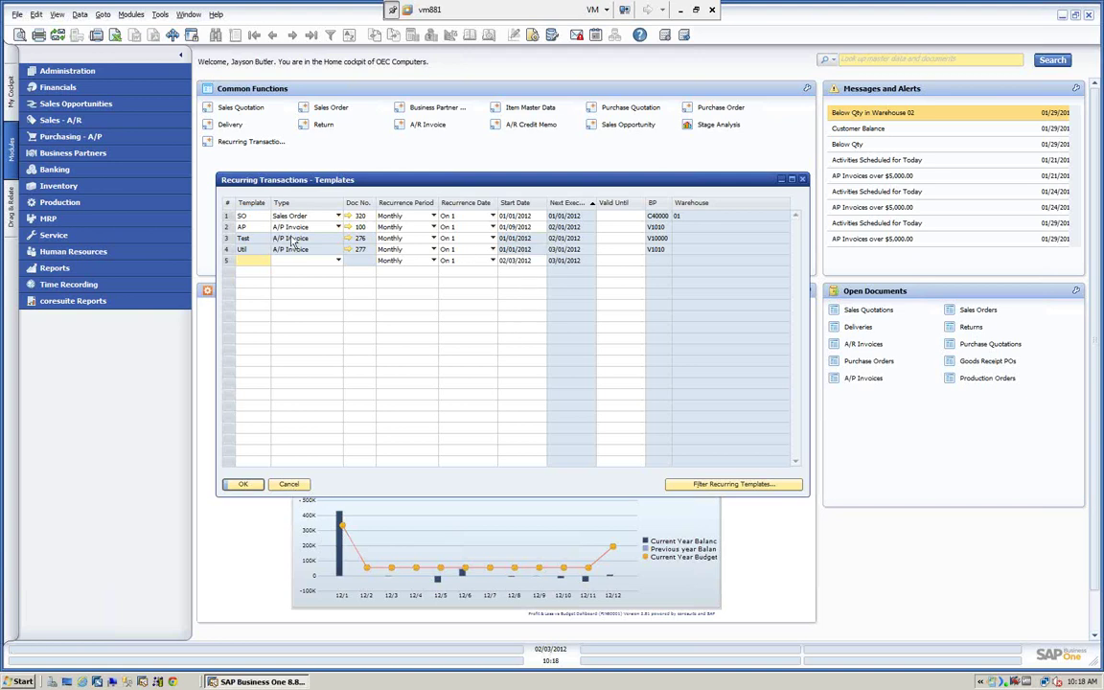
click(243, 485)
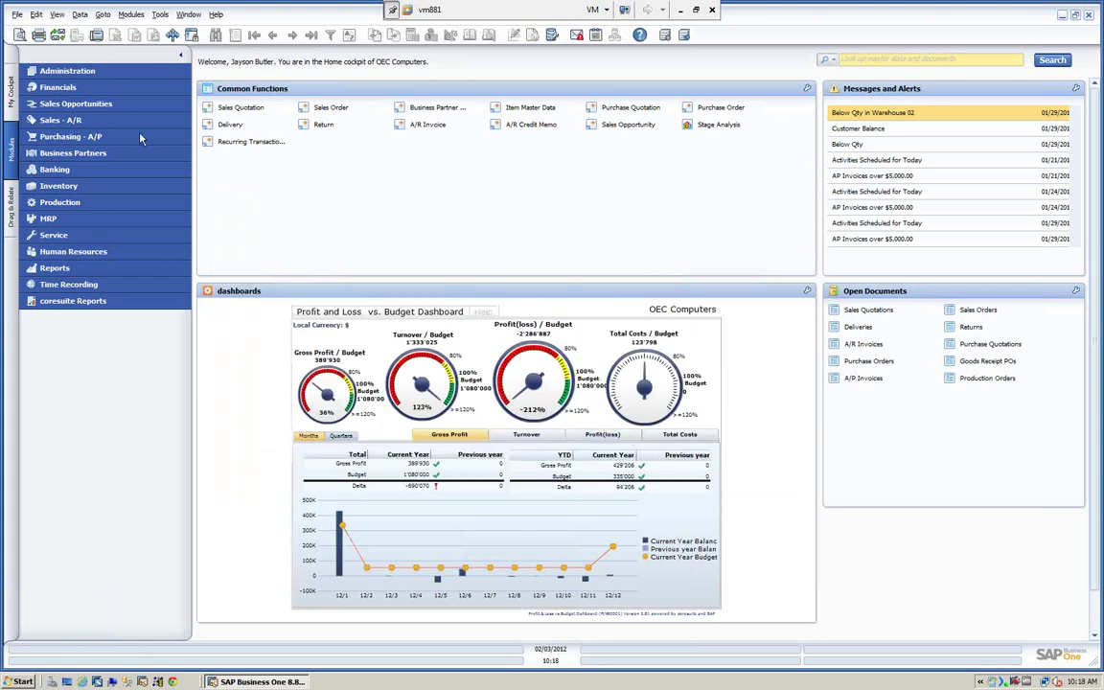
- Execute the SO sales order scheduled for 01/01/2012 from the Sales - A/R recurring transactions and close the execution windows
click(87, 120)
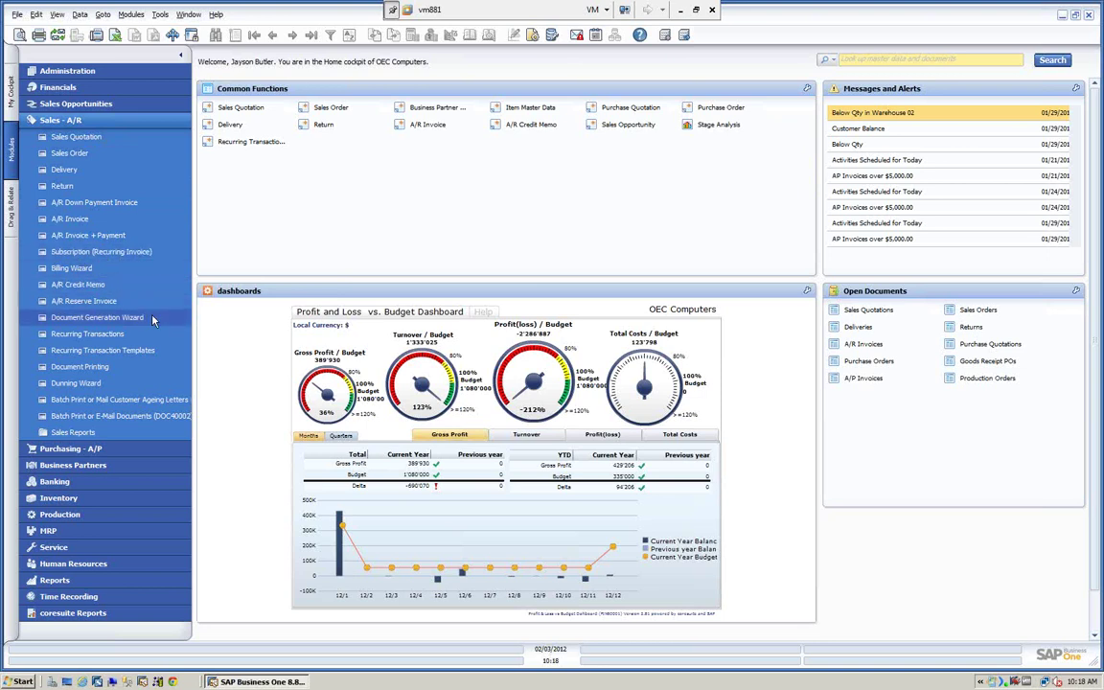
click(86, 334)
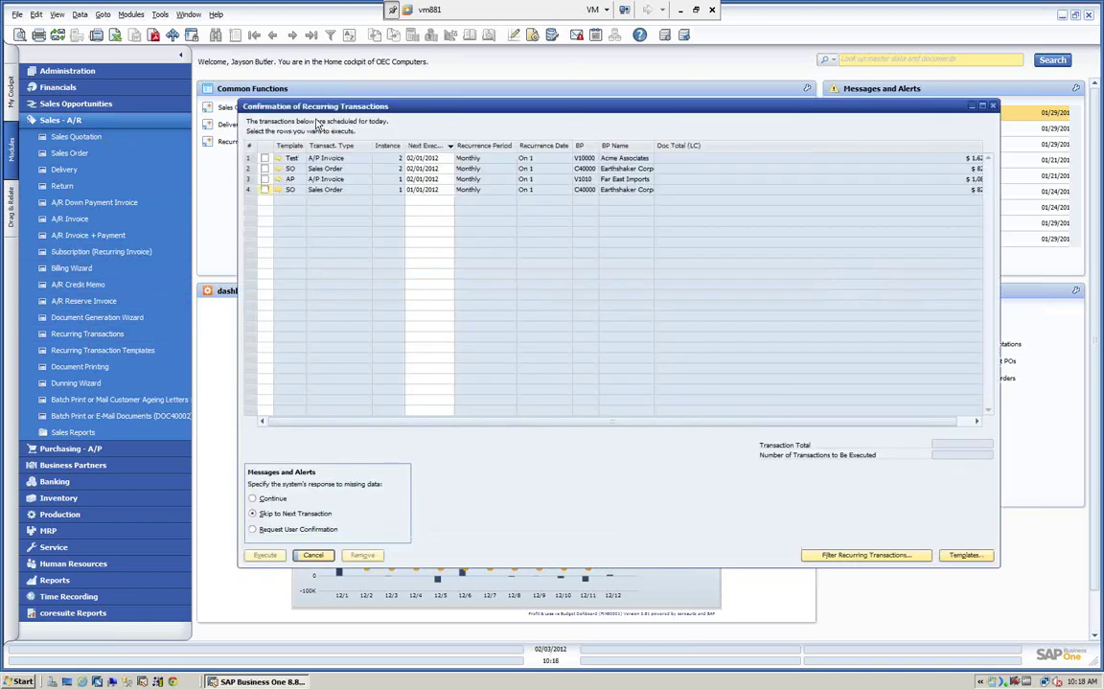
drag(303, 109, 285, 99)
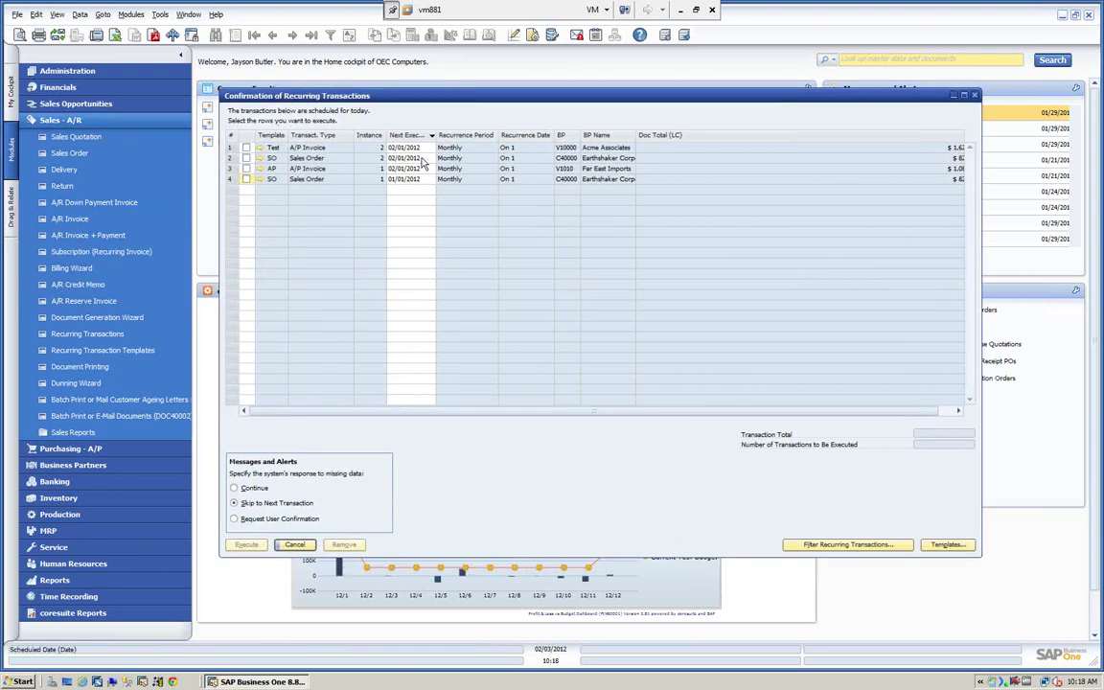
click(248, 180)
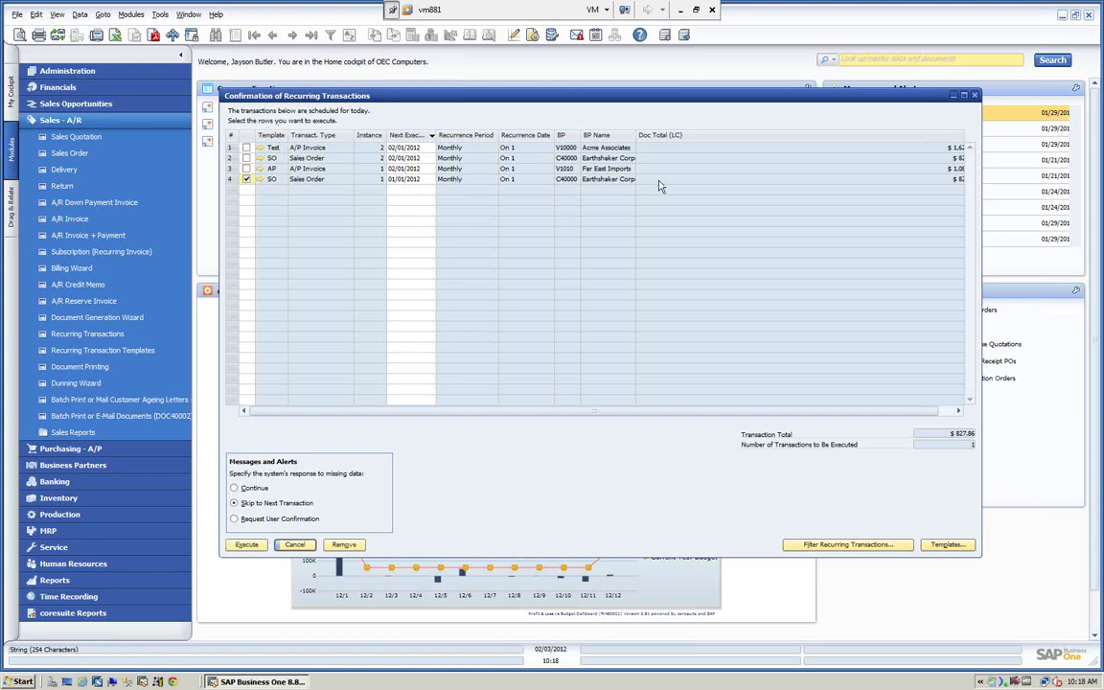
click(248, 546)
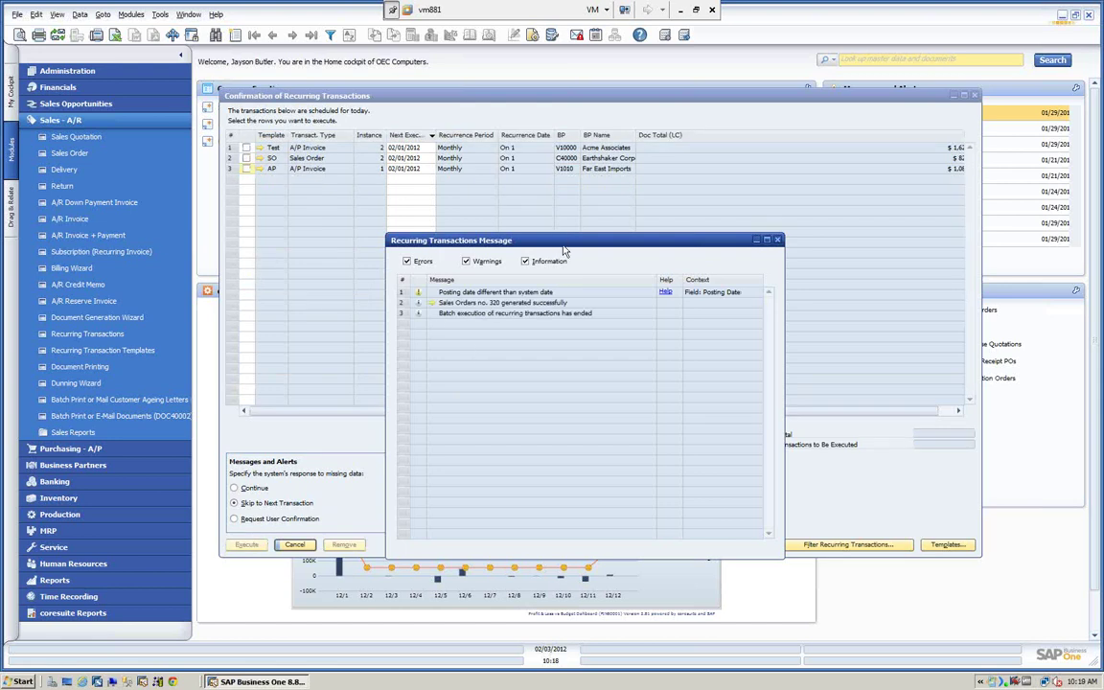
drag(564, 246, 563, 212)
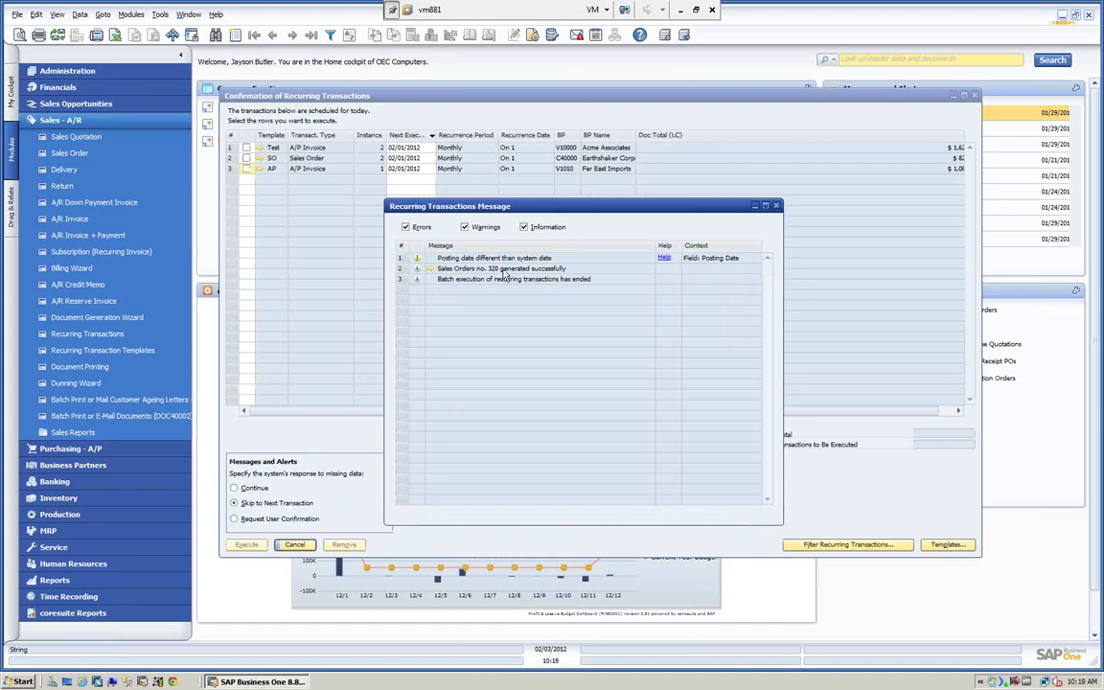
click(778, 206)
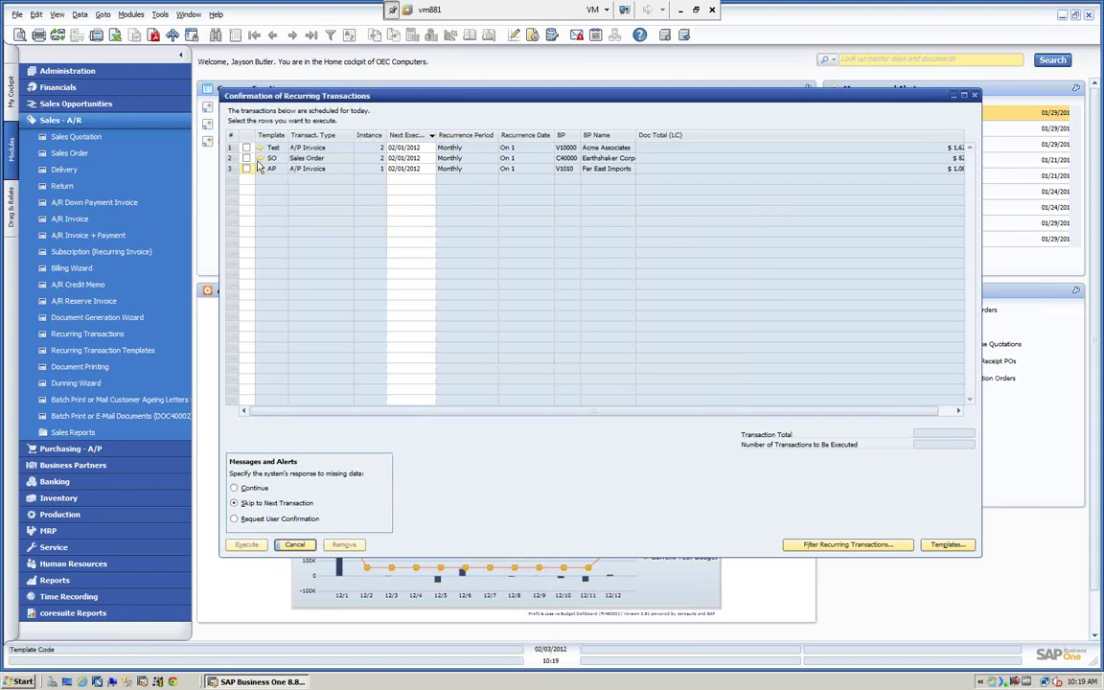
click(294, 544)
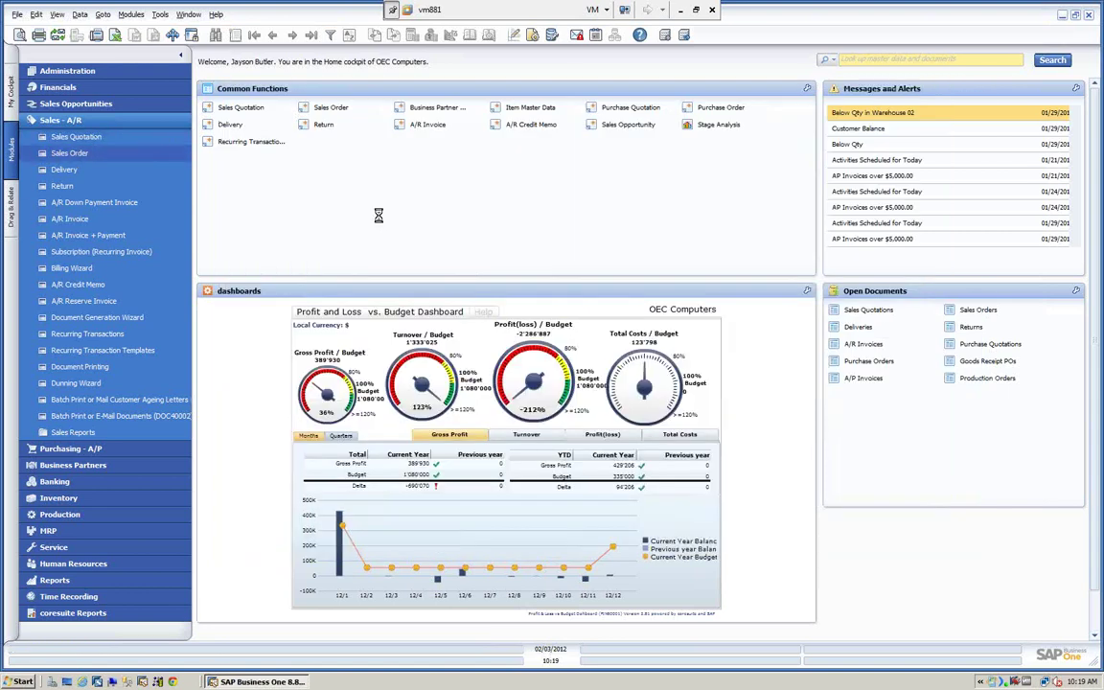
- Display the last sales order record to check the generated document, and close it
click(93, 153)
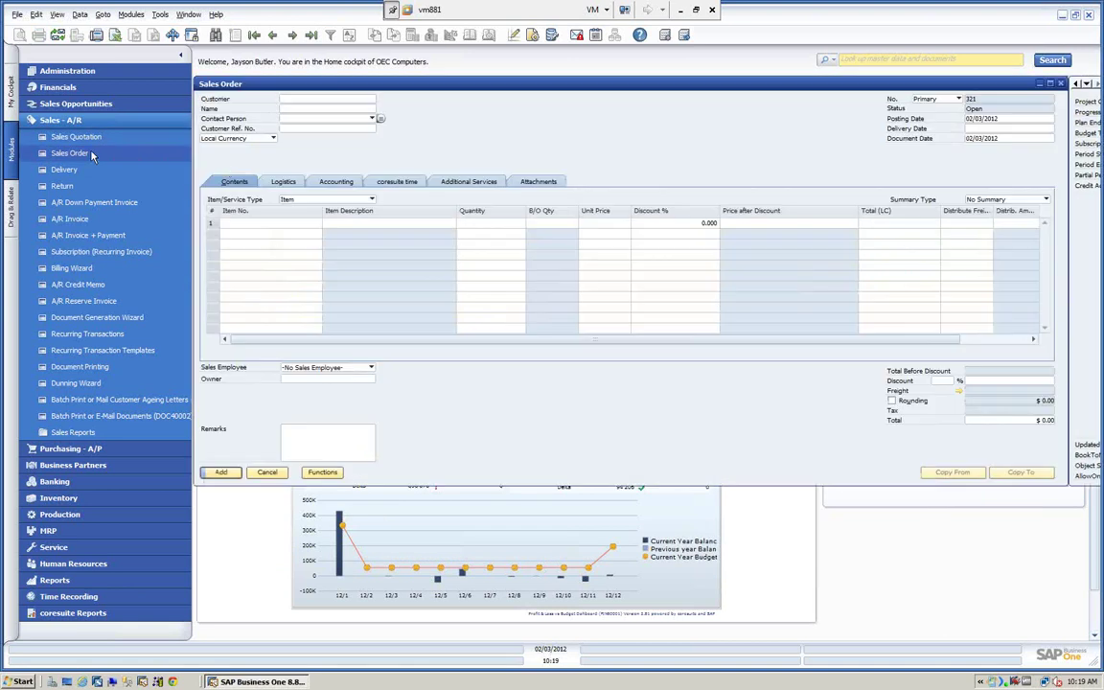
drag(342, 88, 256, 82)
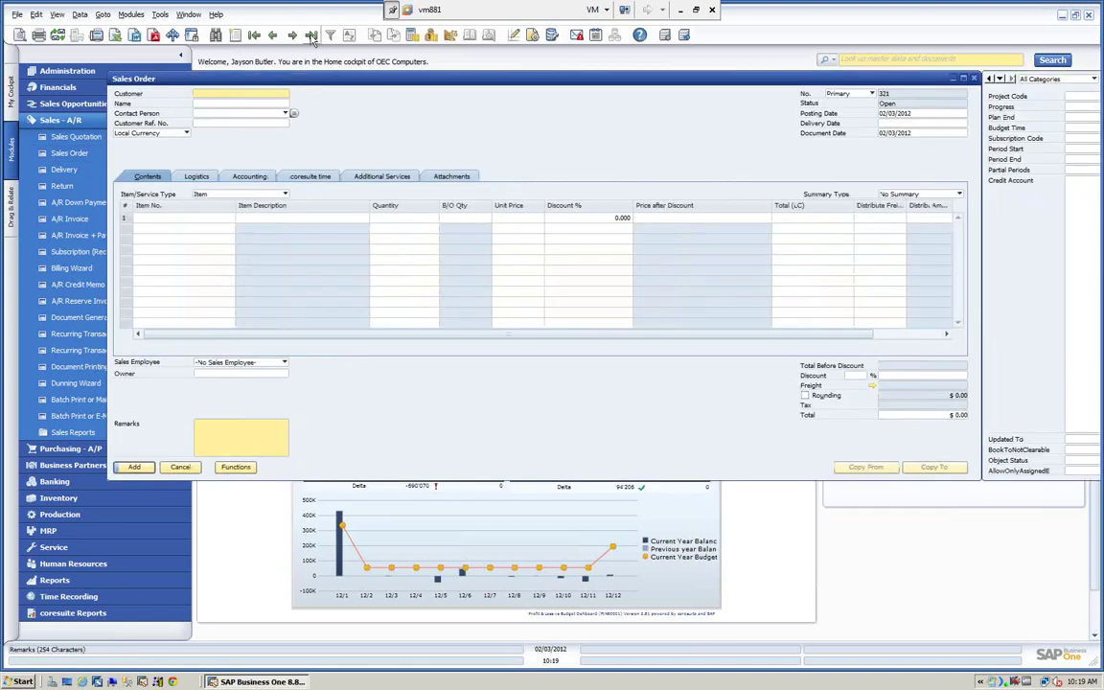
click(311, 36)
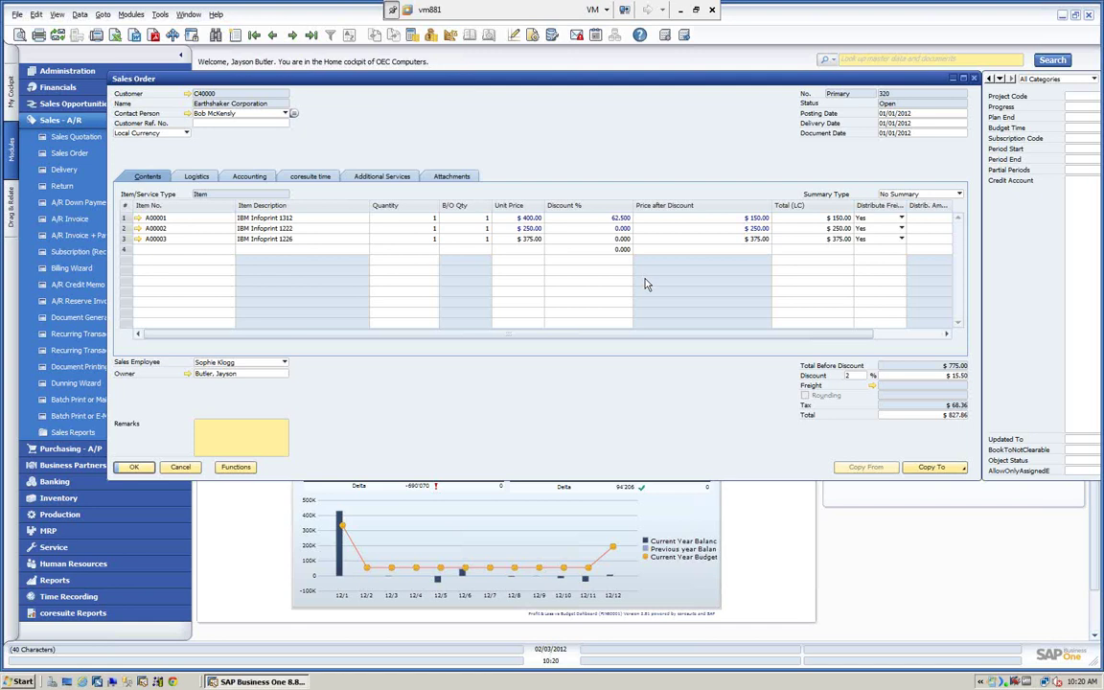
click(178, 468)
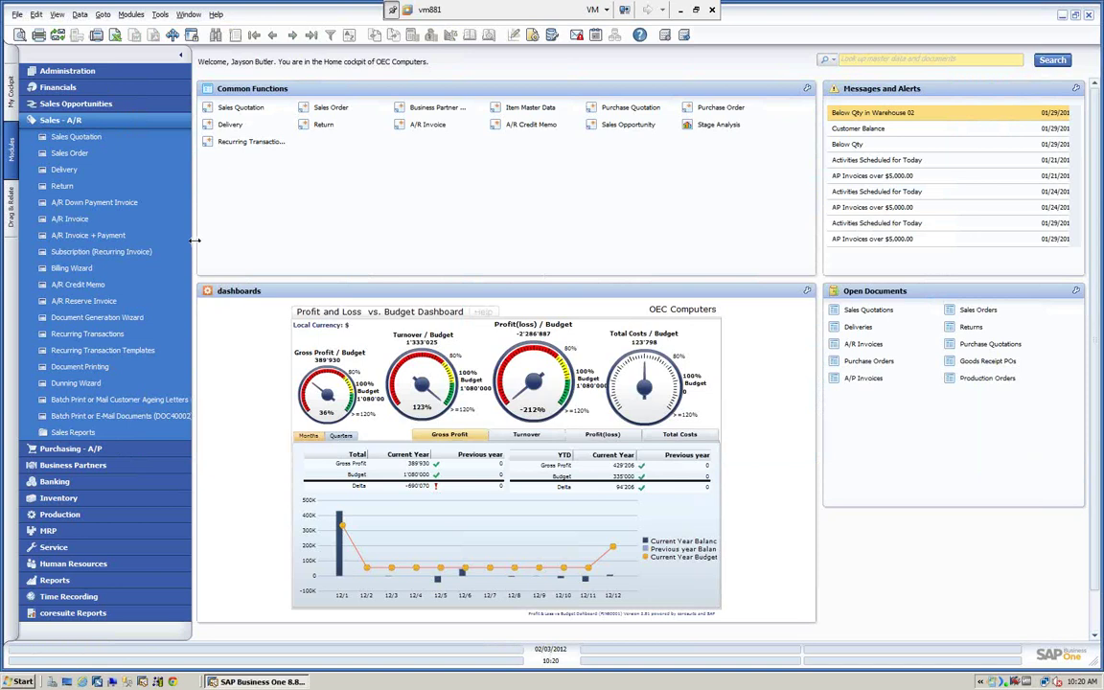
- Review the session-start service options in the system's general settings and leave without saving
click(69, 70)
click(83, 120)
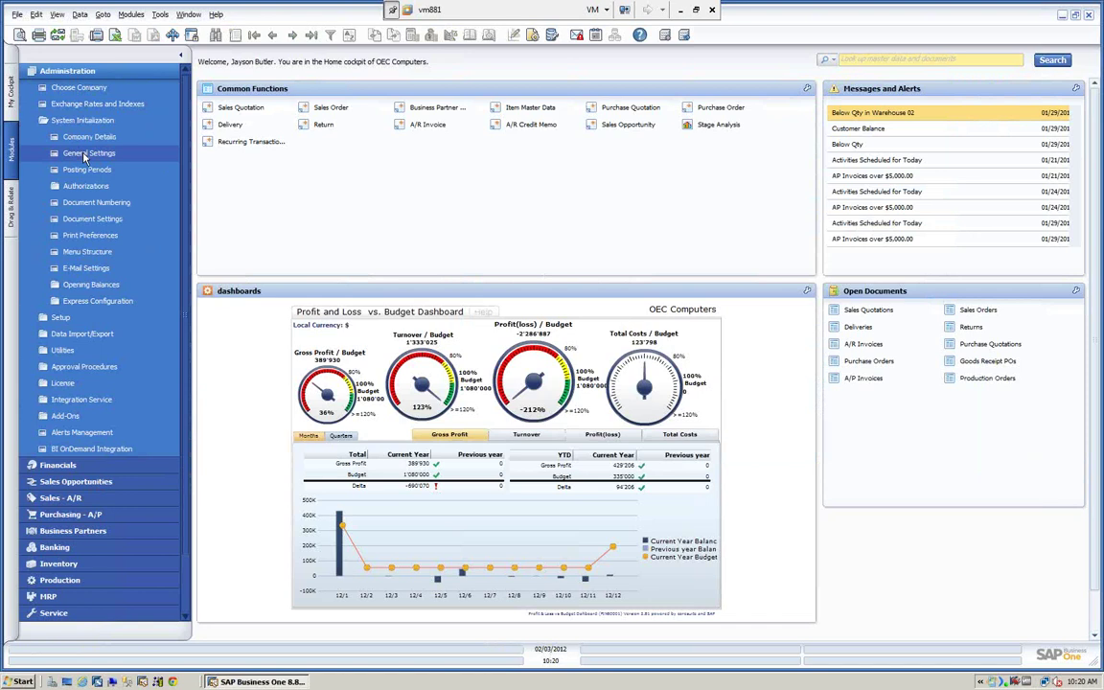
click(84, 154)
click(228, 199)
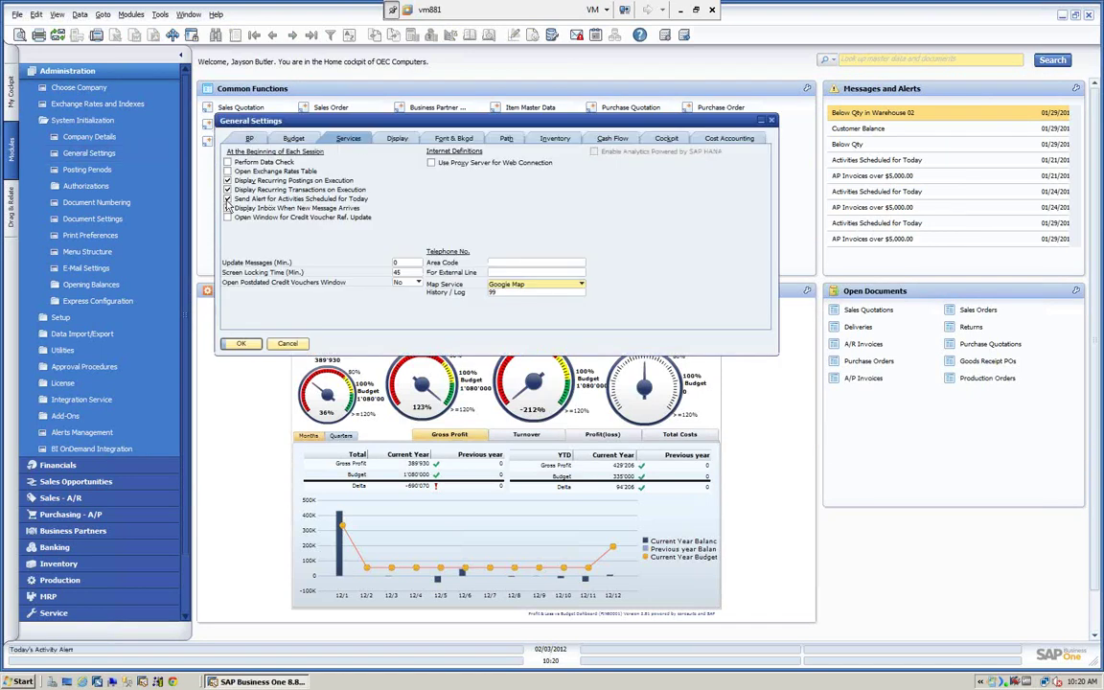
click(228, 208)
click(289, 343)
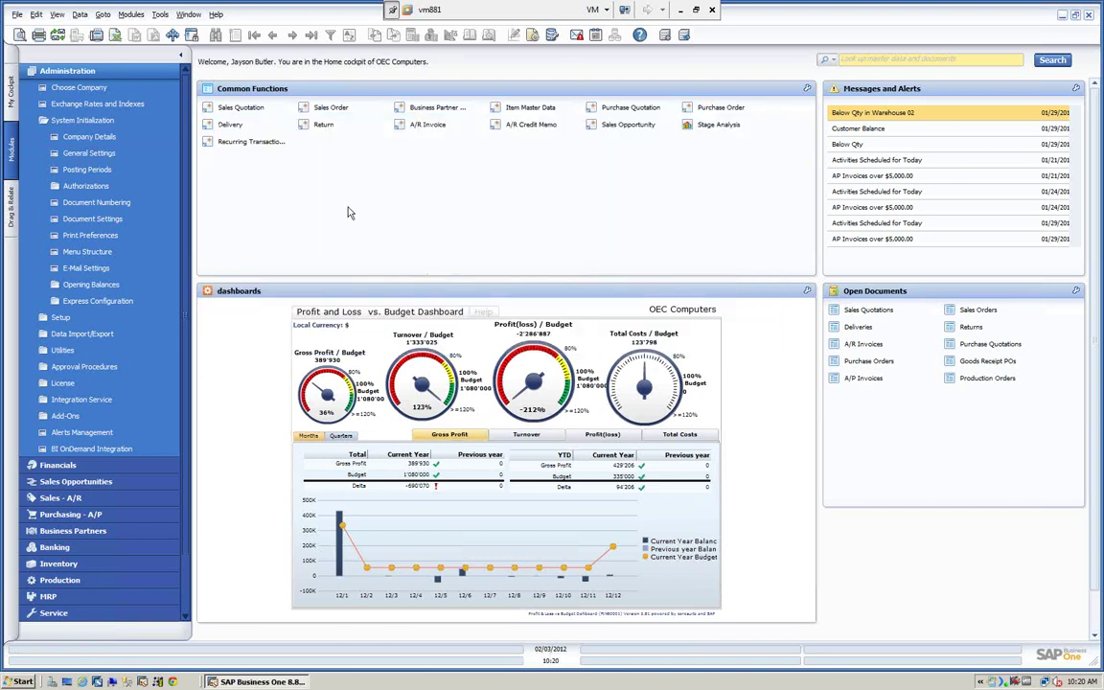
- Execute the Test A/P invoice scheduled for 02/01/2012 from the Purchasing - A/P recurring transactions, with the Doc Total column resized to show full amounts
click(67, 70)
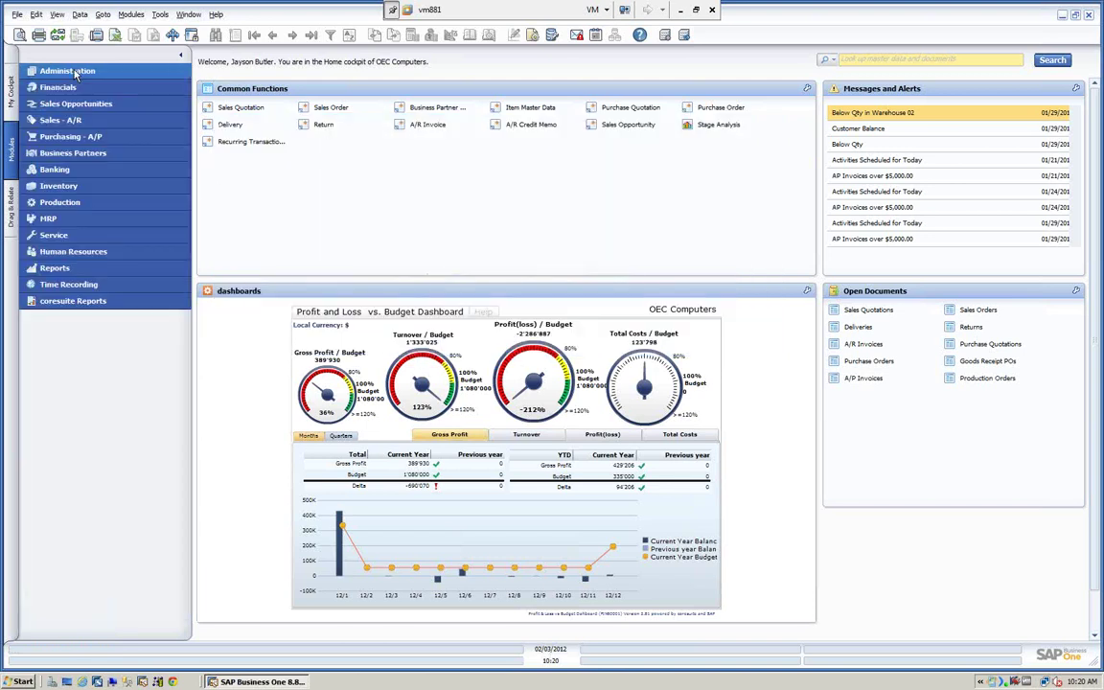
click(71, 136)
click(100, 285)
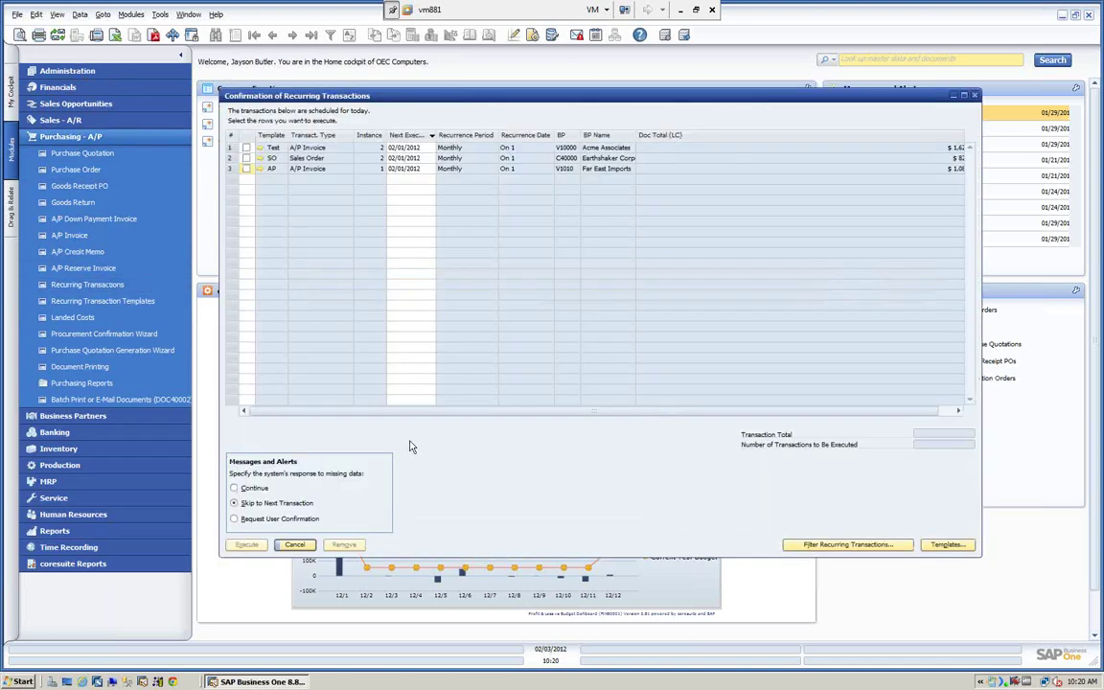
drag(496, 414, 510, 413)
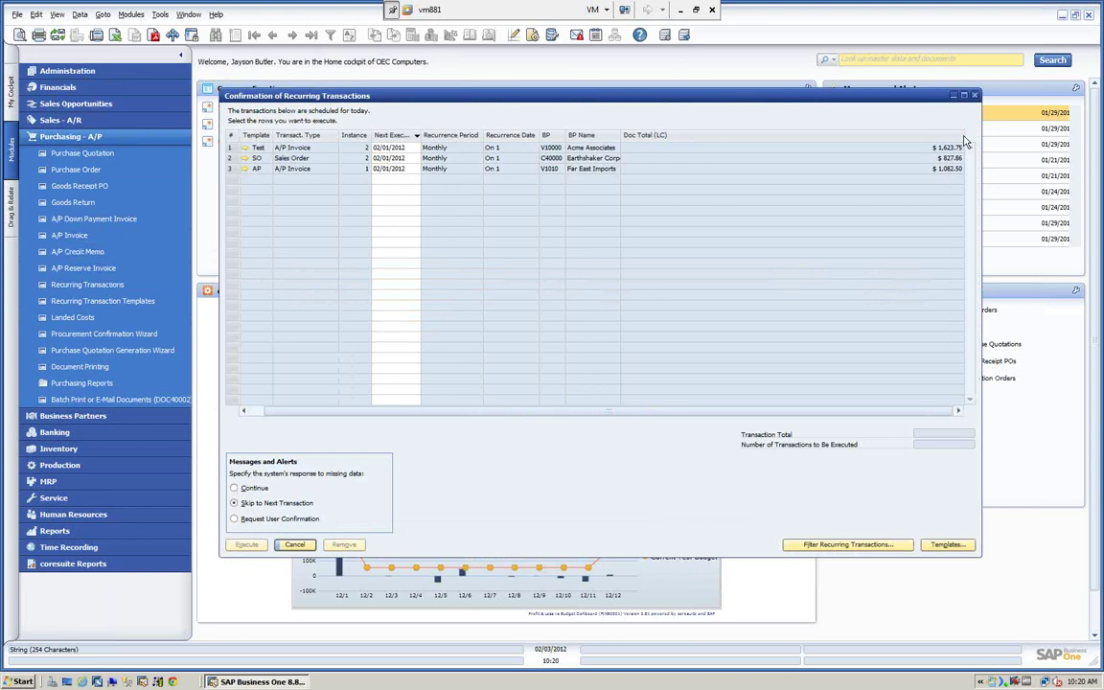
drag(964, 136, 909, 135)
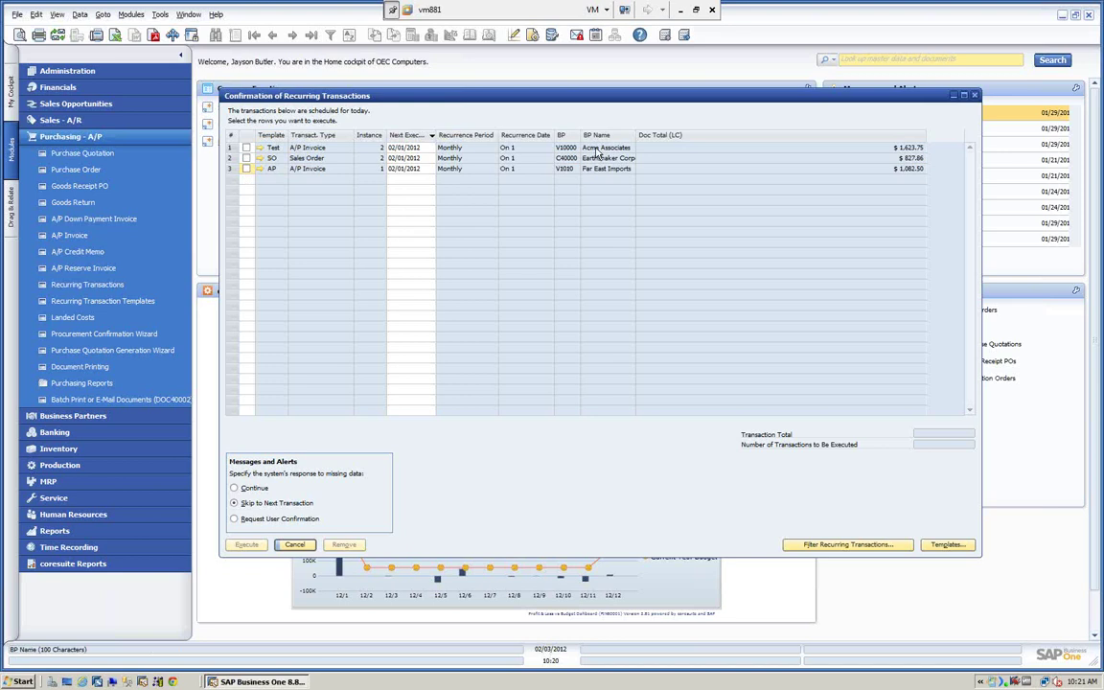
click(246, 149)
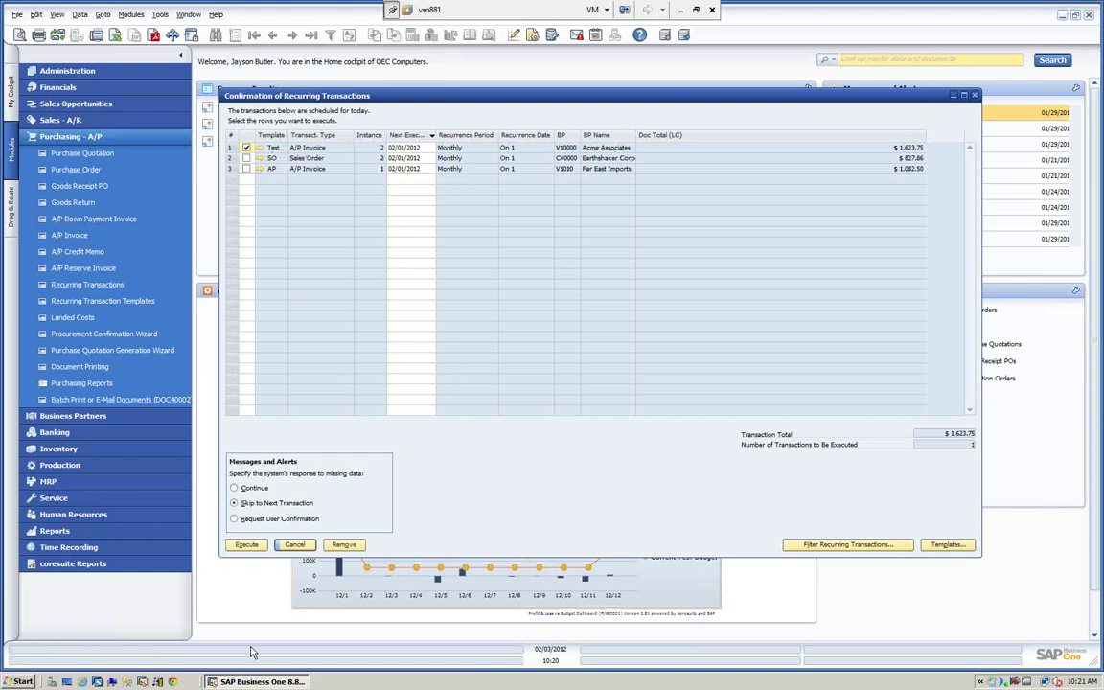
click(247, 545)
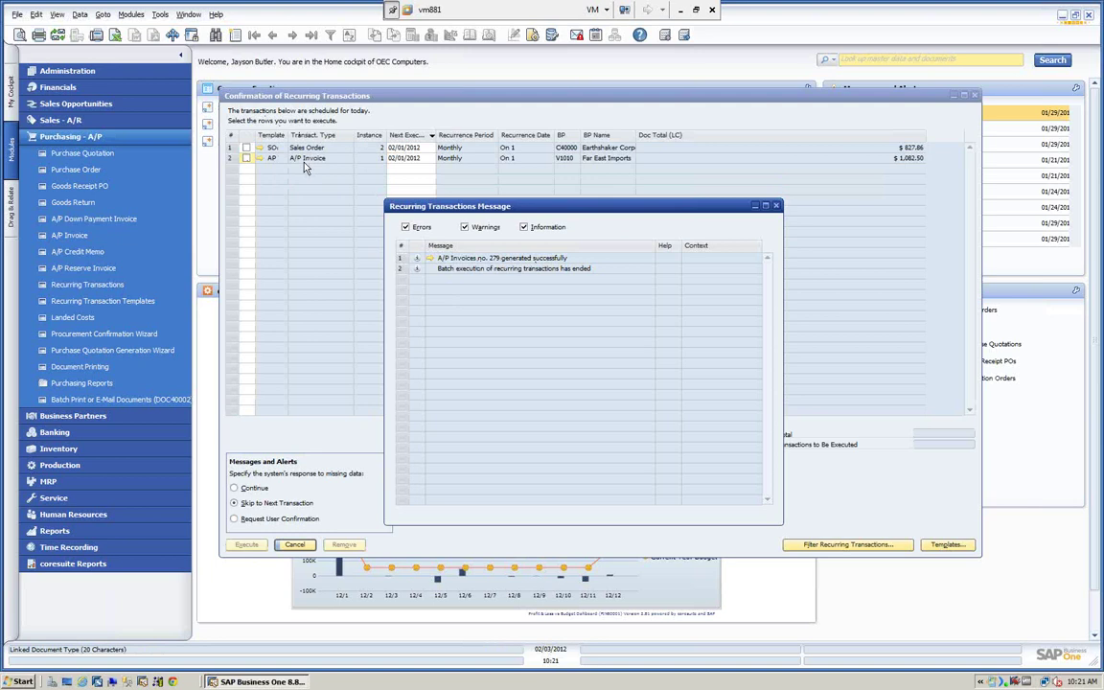
- Display the generated A/P invoice from the execution message to check its contents, and close it along with the execution windows
click(430, 259)
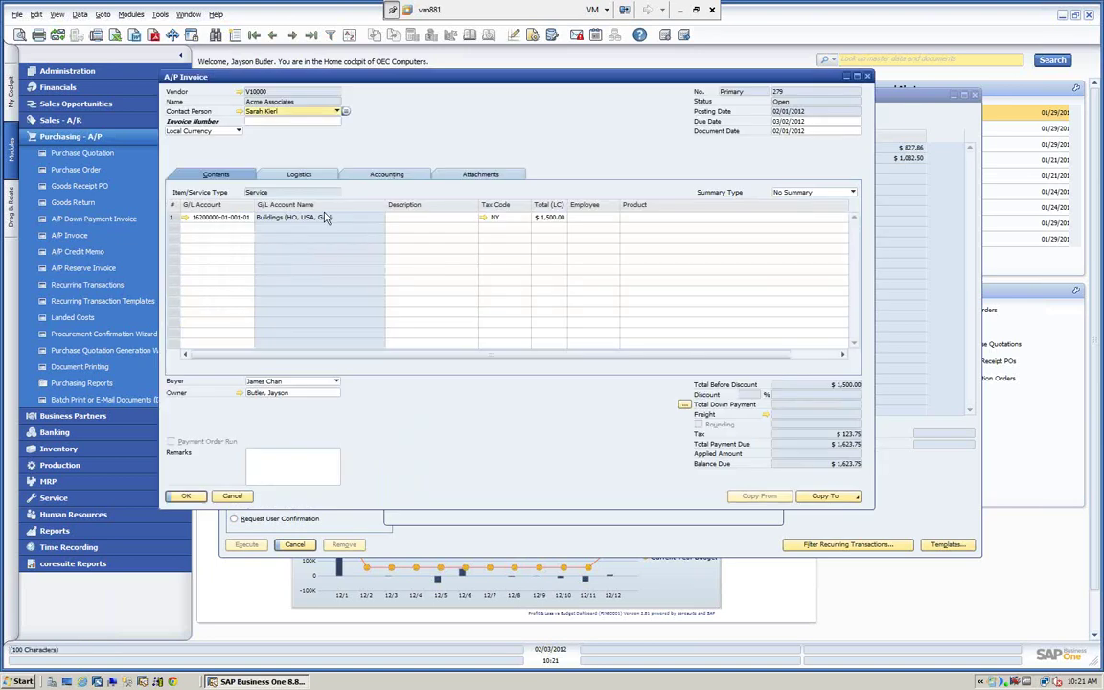
click(227, 499)
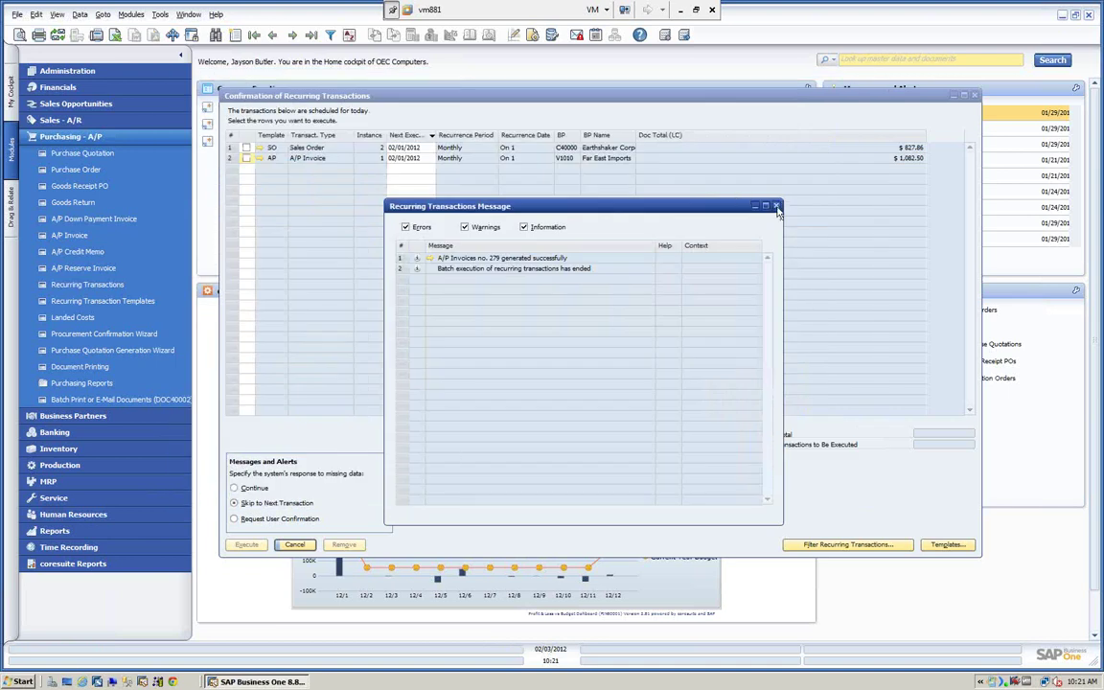
click(776, 207)
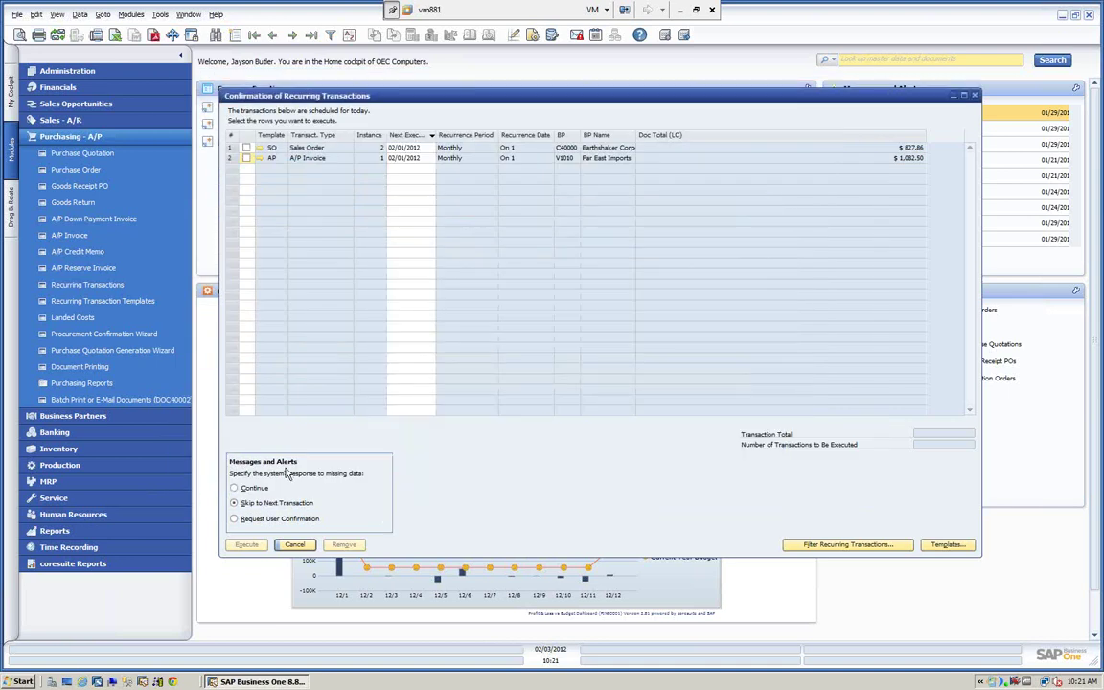
click(294, 544)
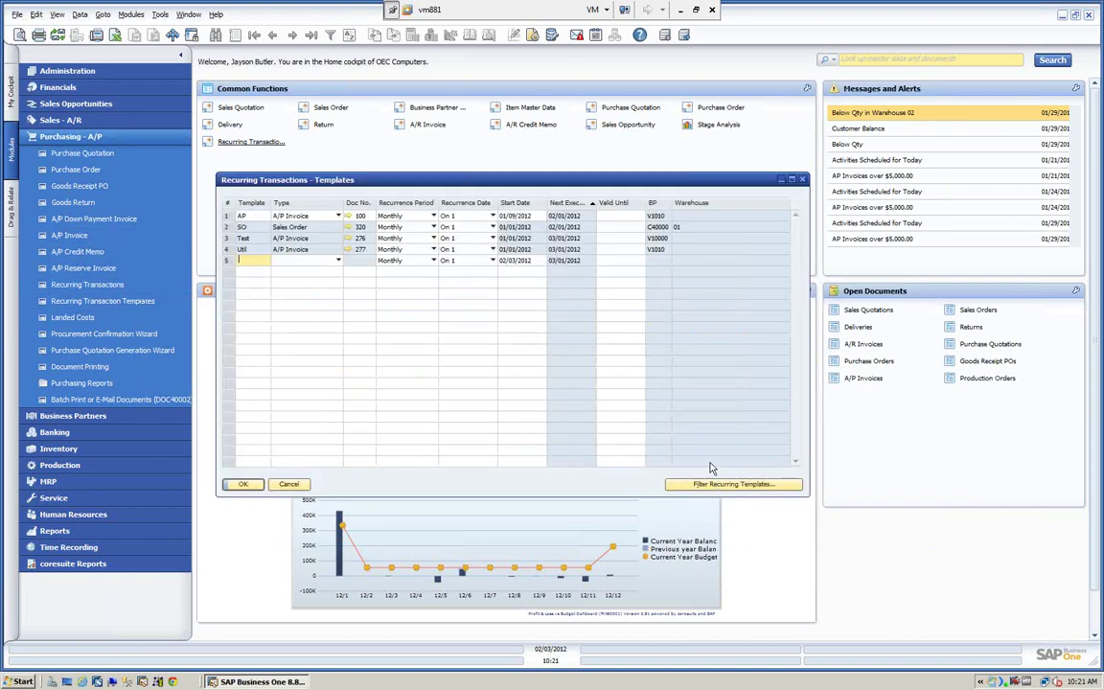
- Review the document types offered in the recurring templates filter, and close the filter and the template list without changes
click(717, 484)
drag(455, 226, 423, 158)
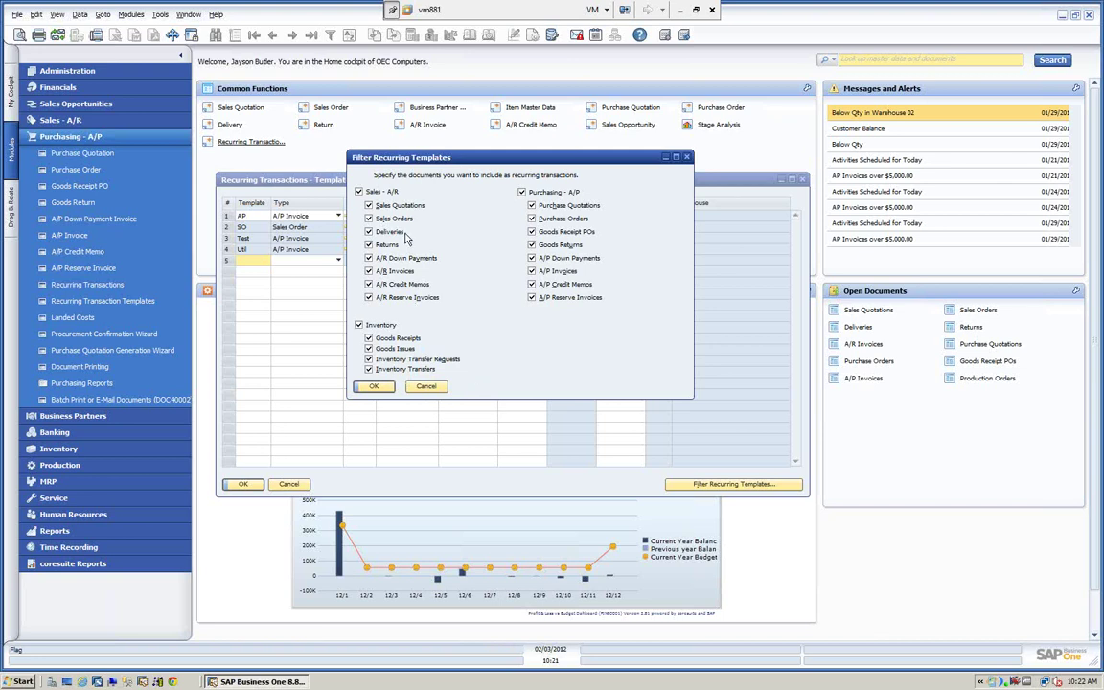
click(427, 388)
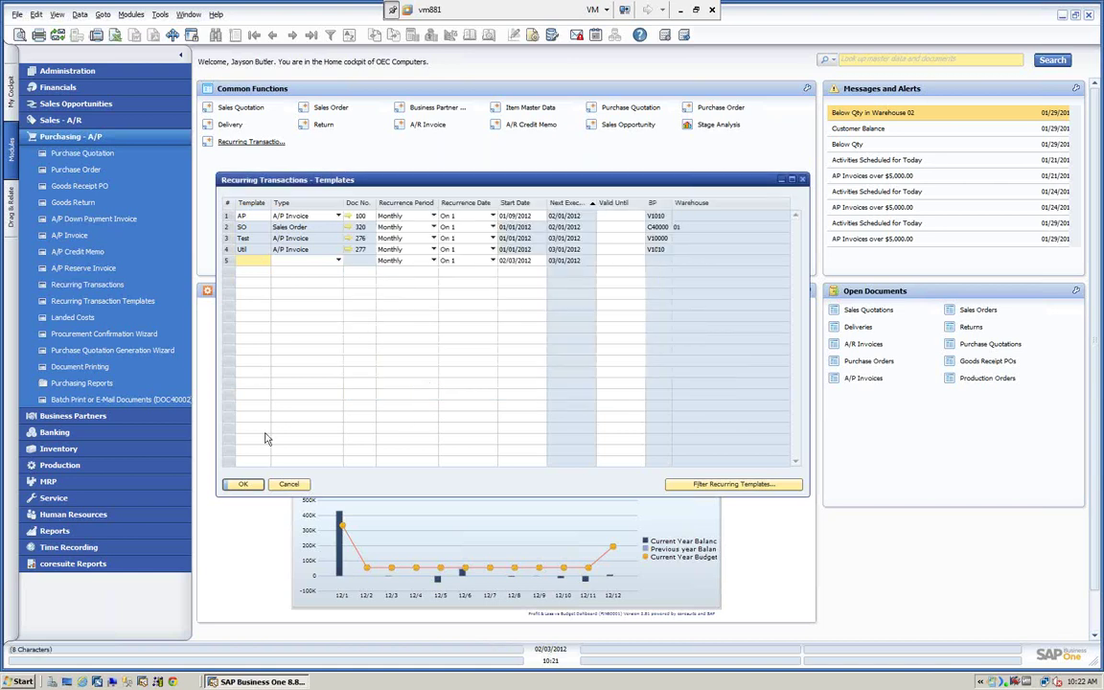
click(289, 485)
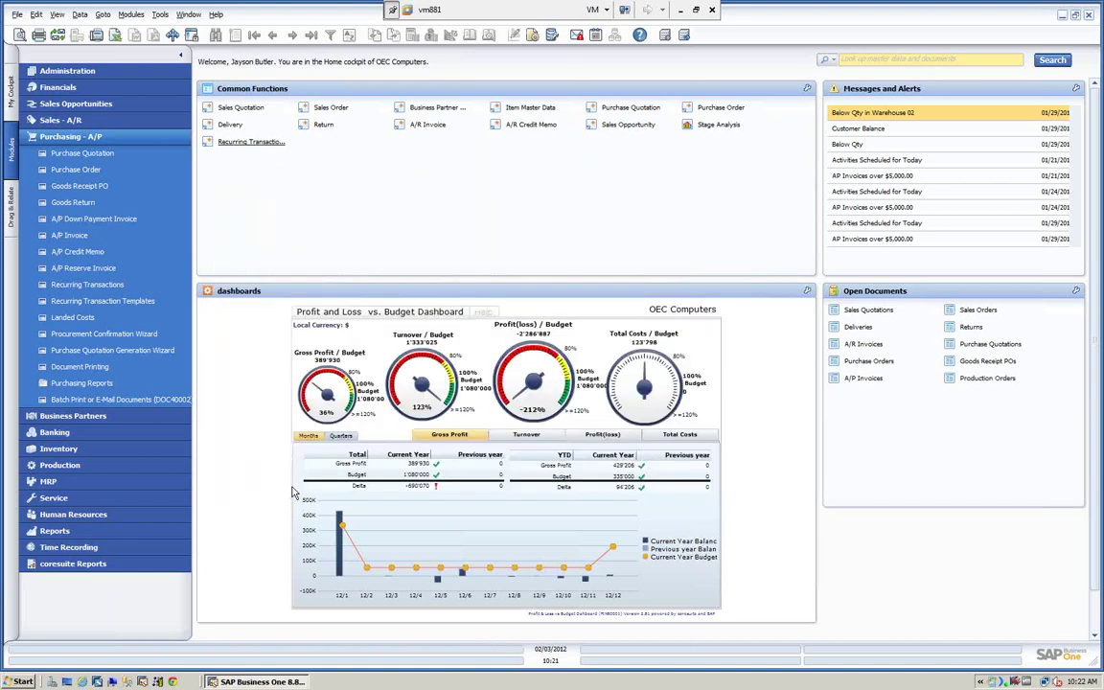
click(121, 139)
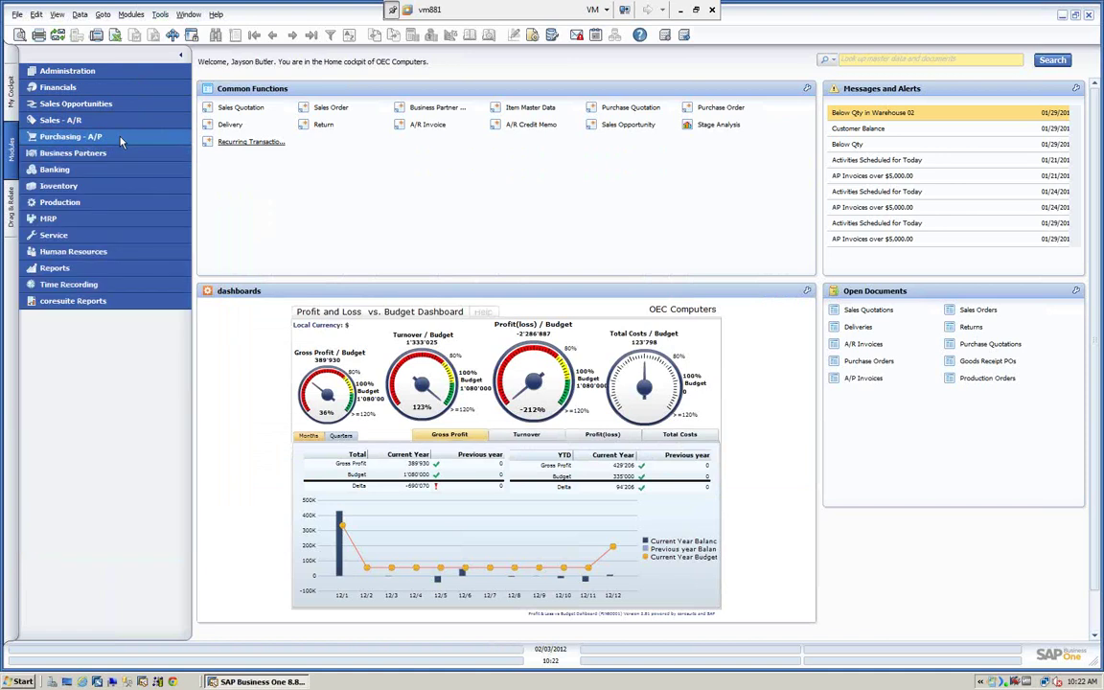